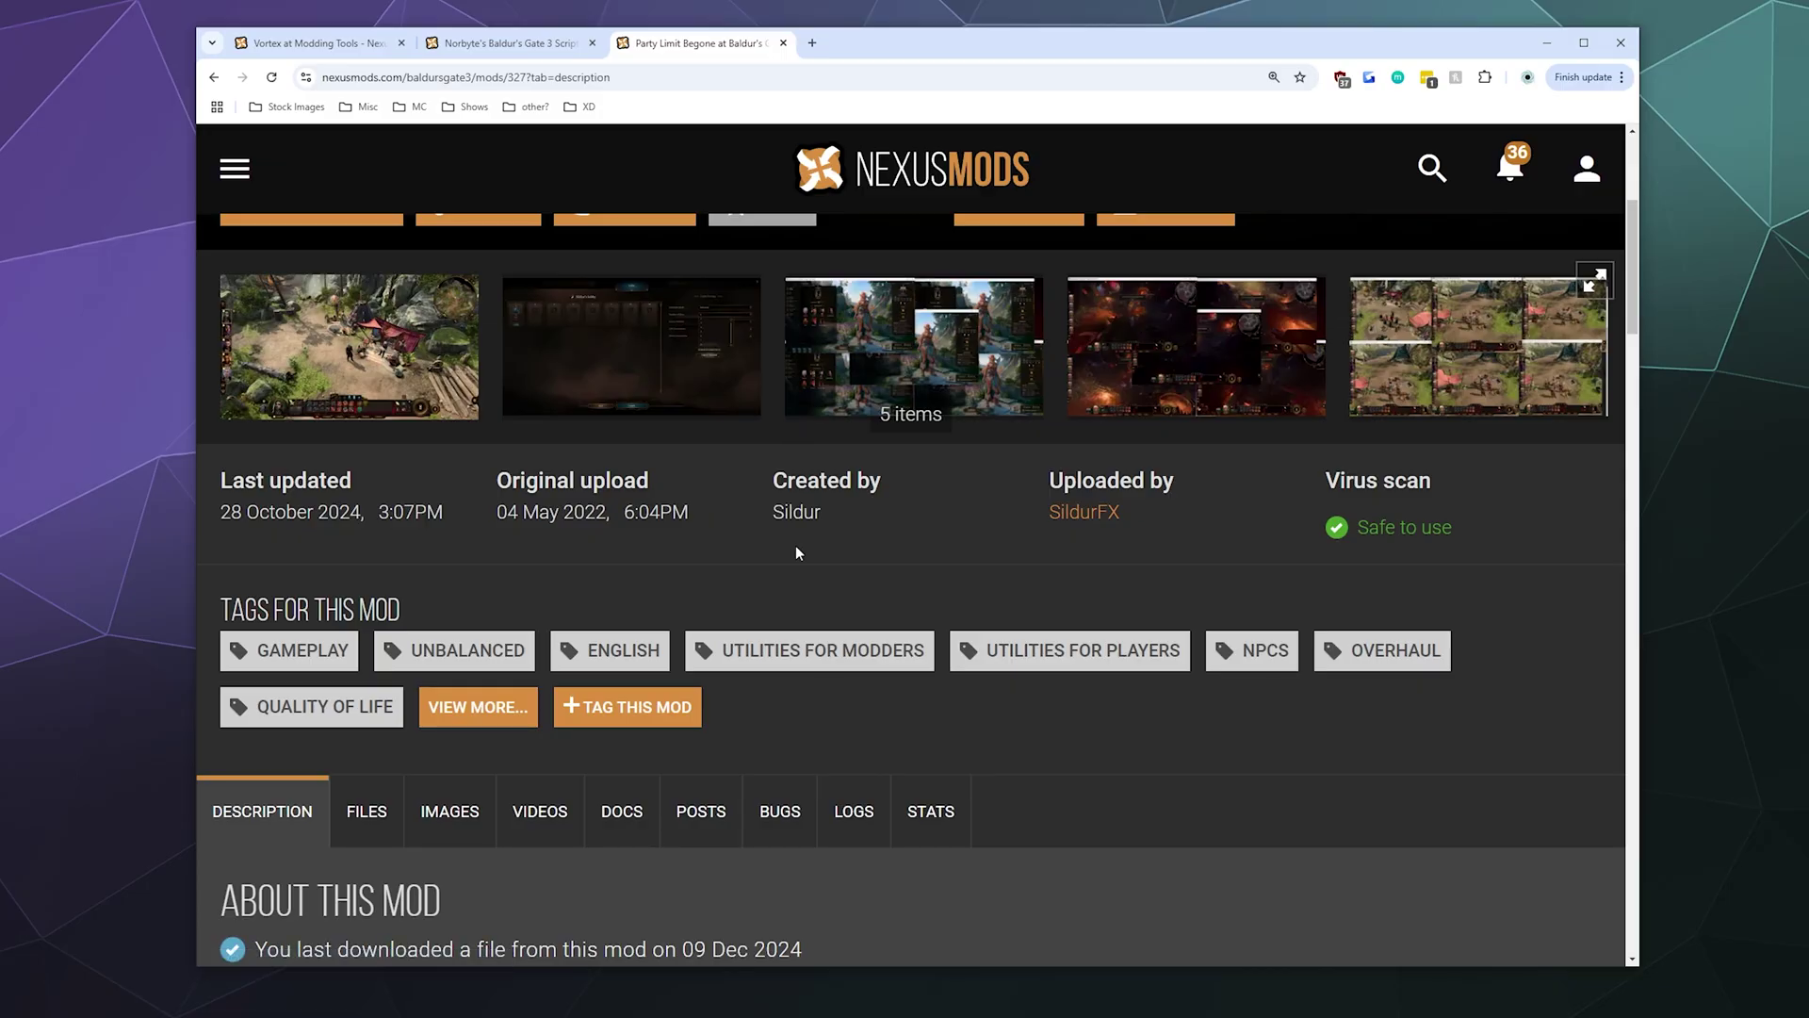
- Examine the Party Limit Begone mod page, including the gallery screenshot showing the lobby's number of slots setting
scroll(796, 561, up, 4)
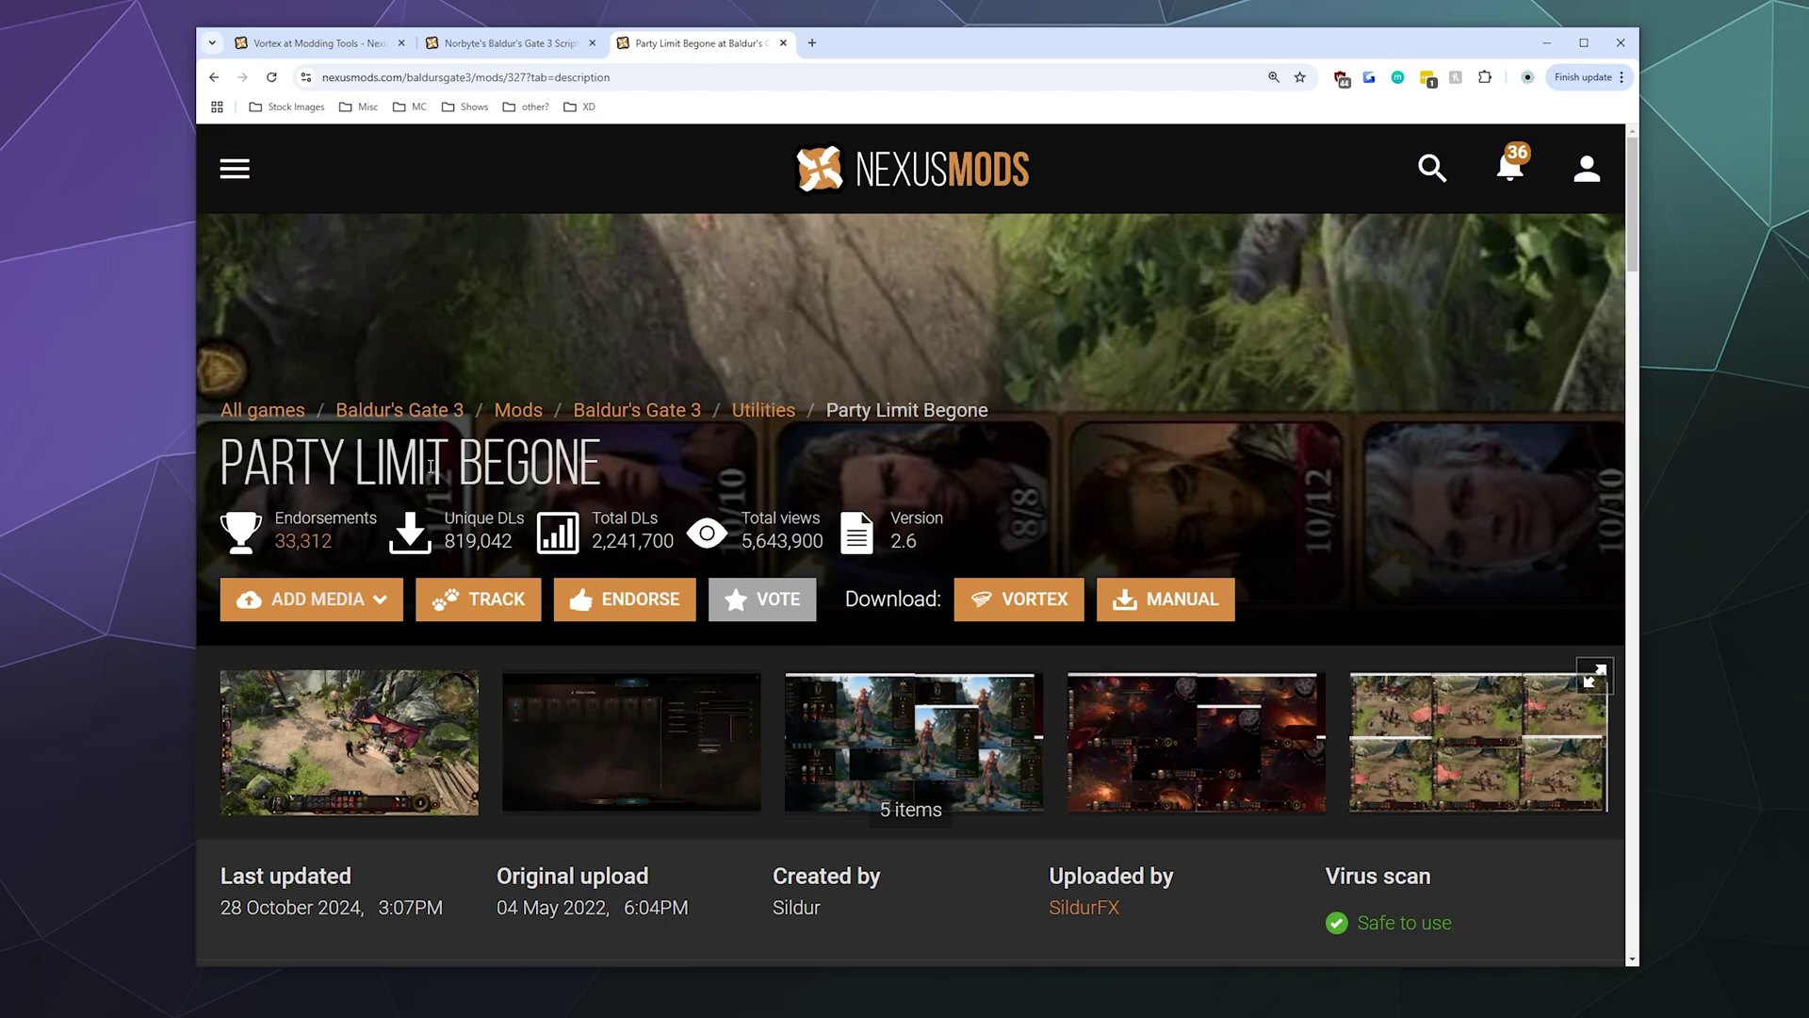
click(716, 731)
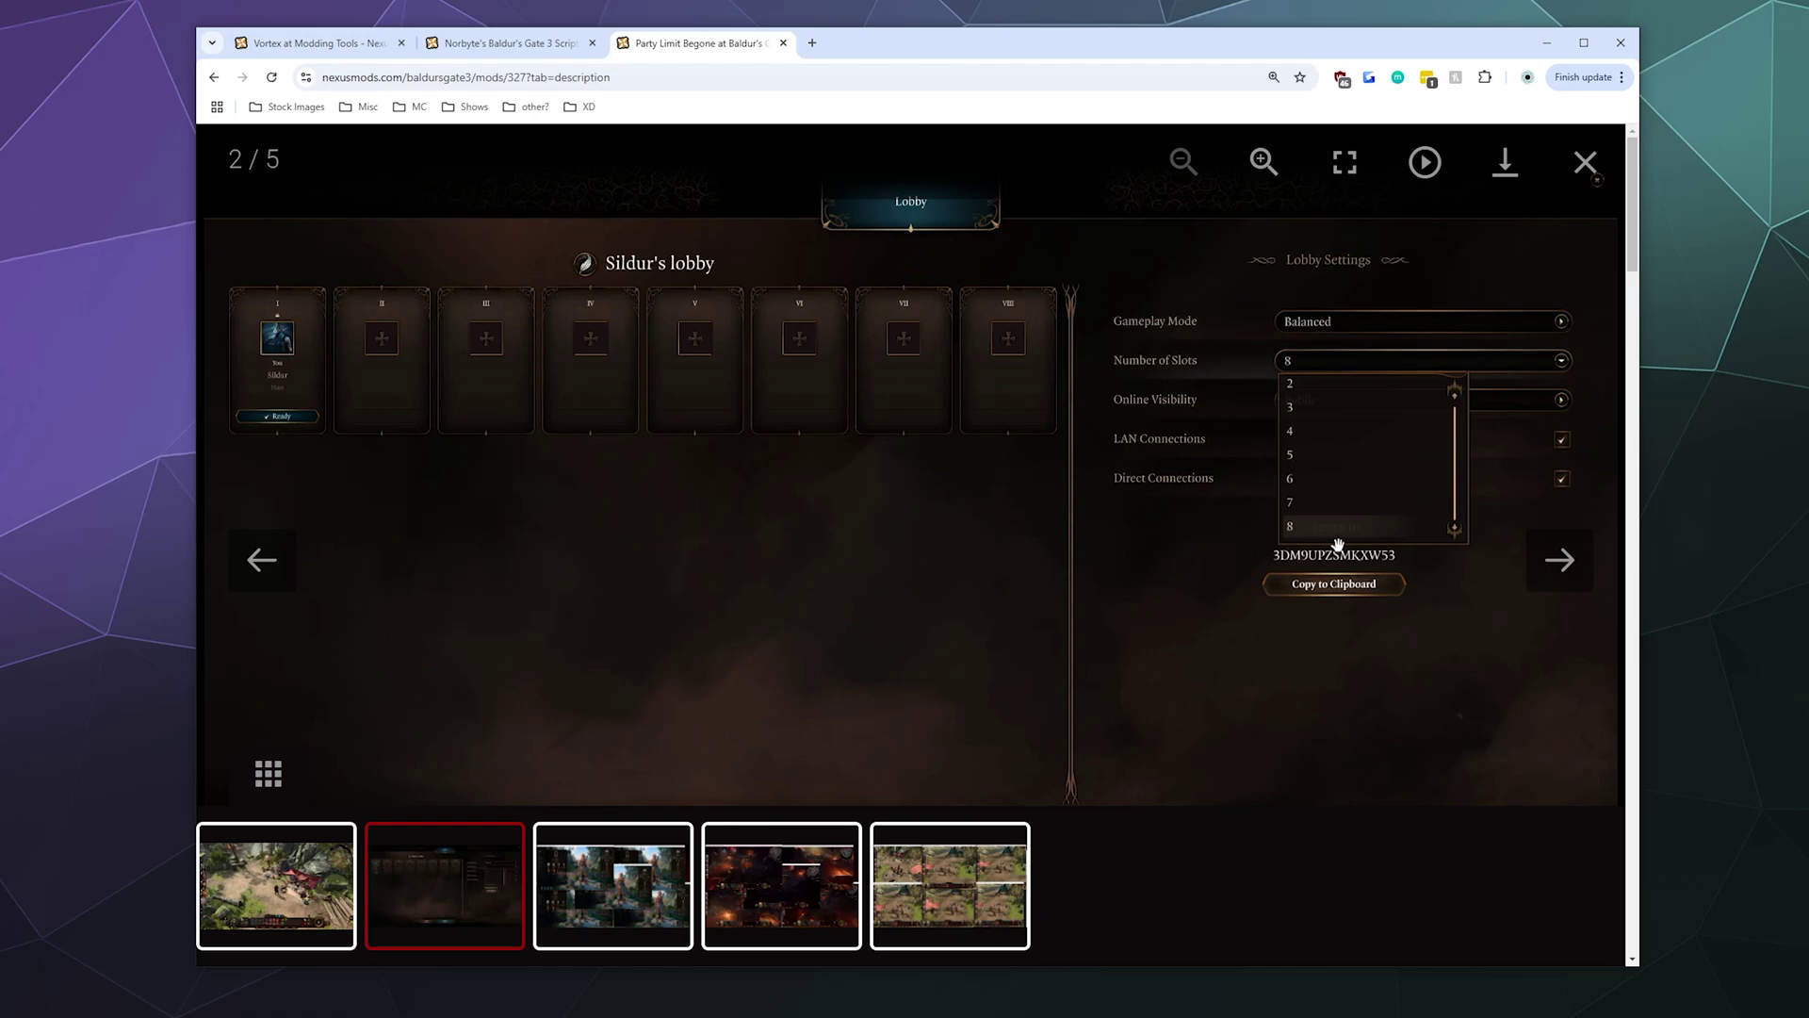
click(1585, 162)
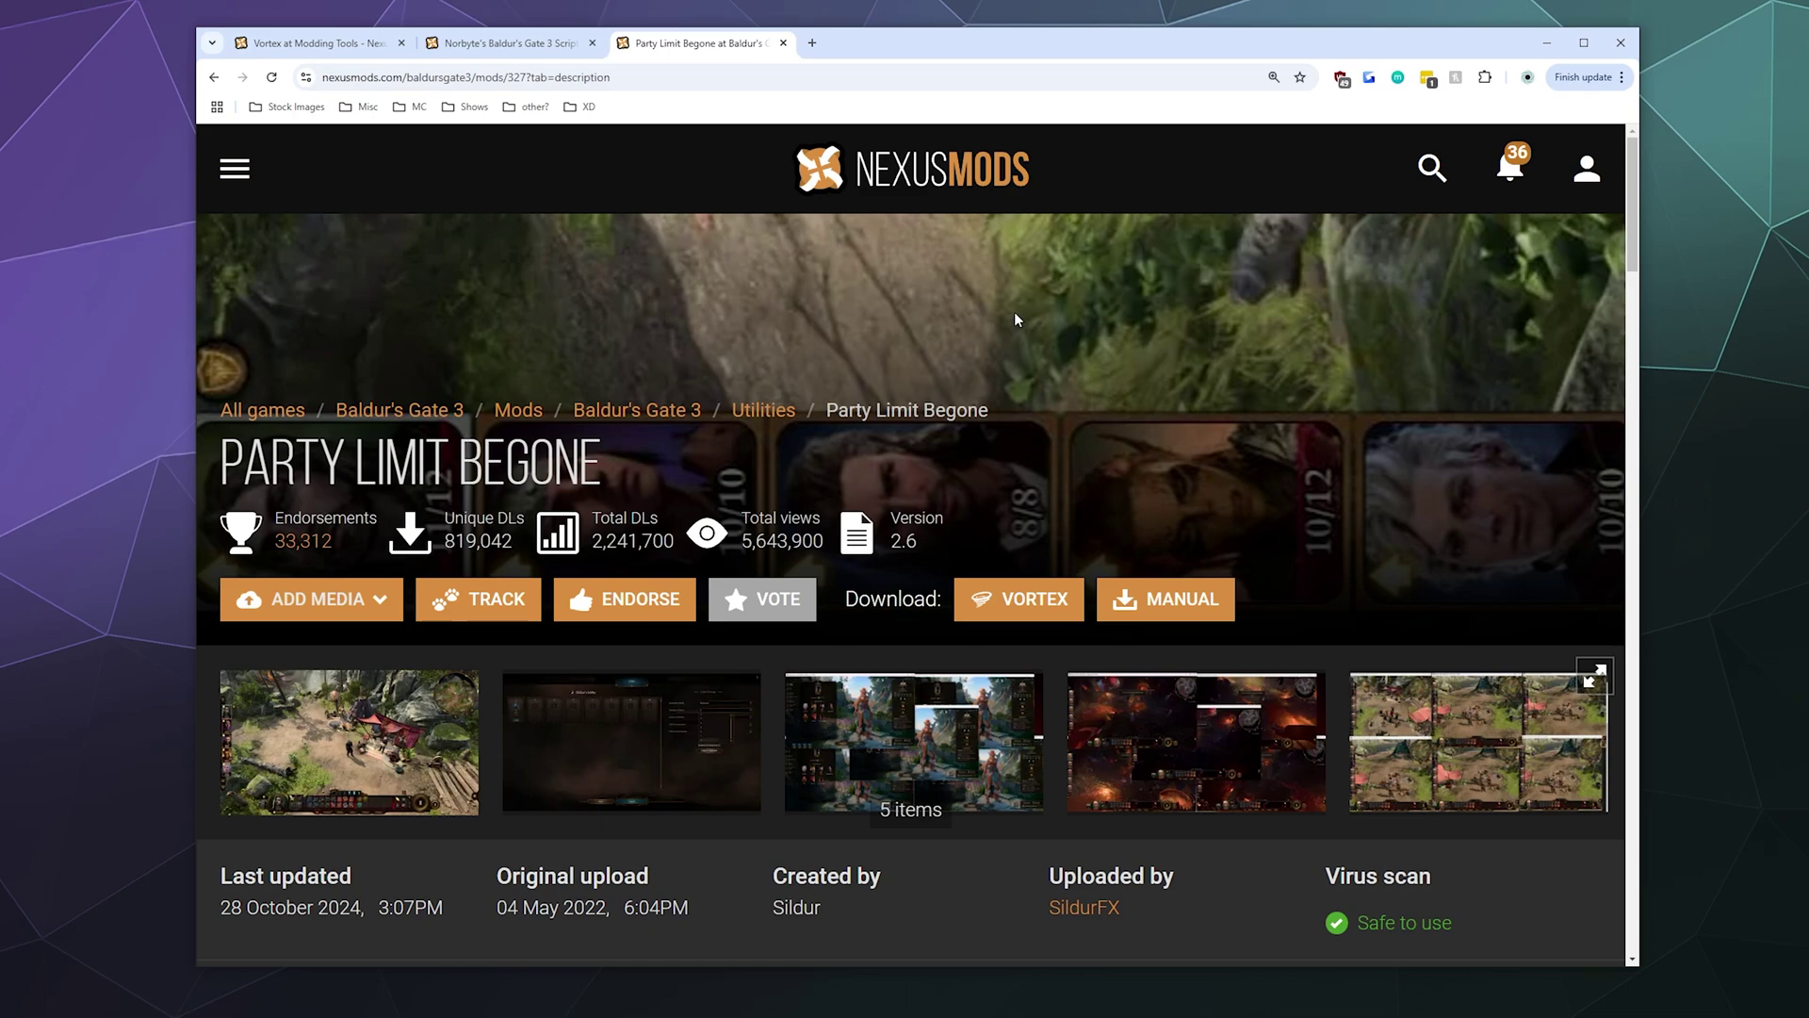
scroll(995, 307, down, 4)
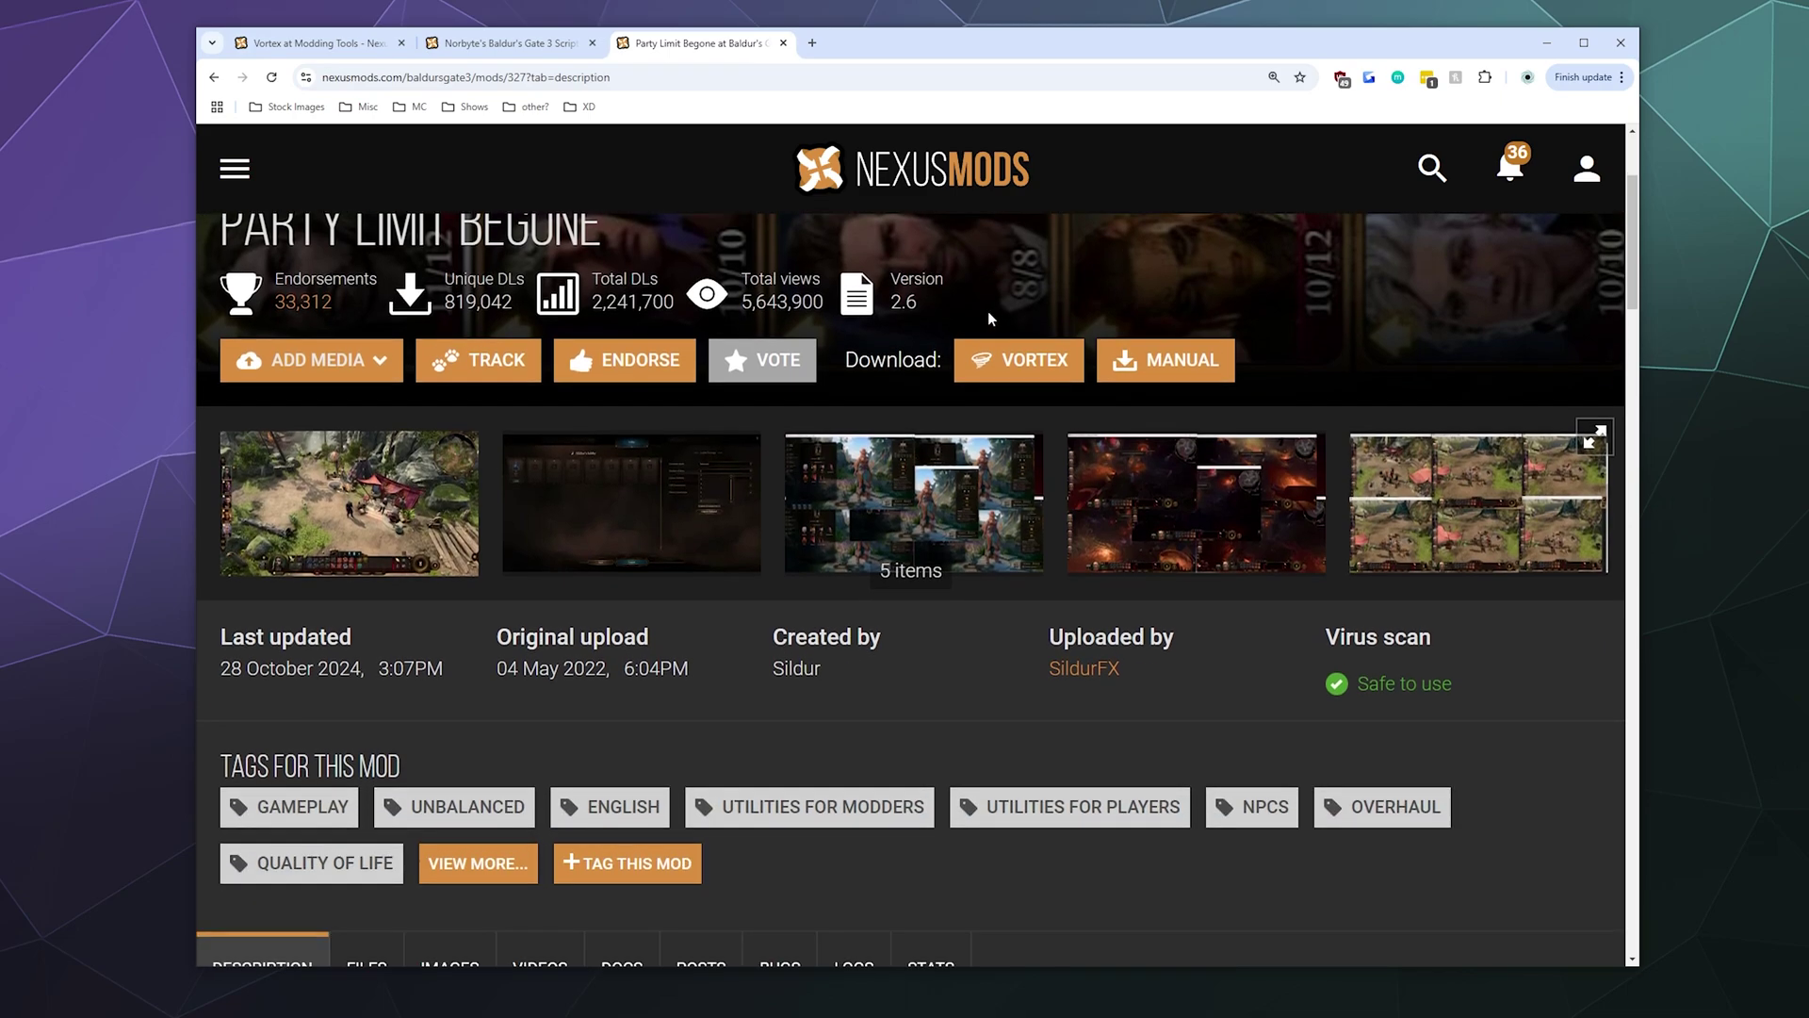
scroll(988, 310, up, 4)
scroll(969, 345, down, 3)
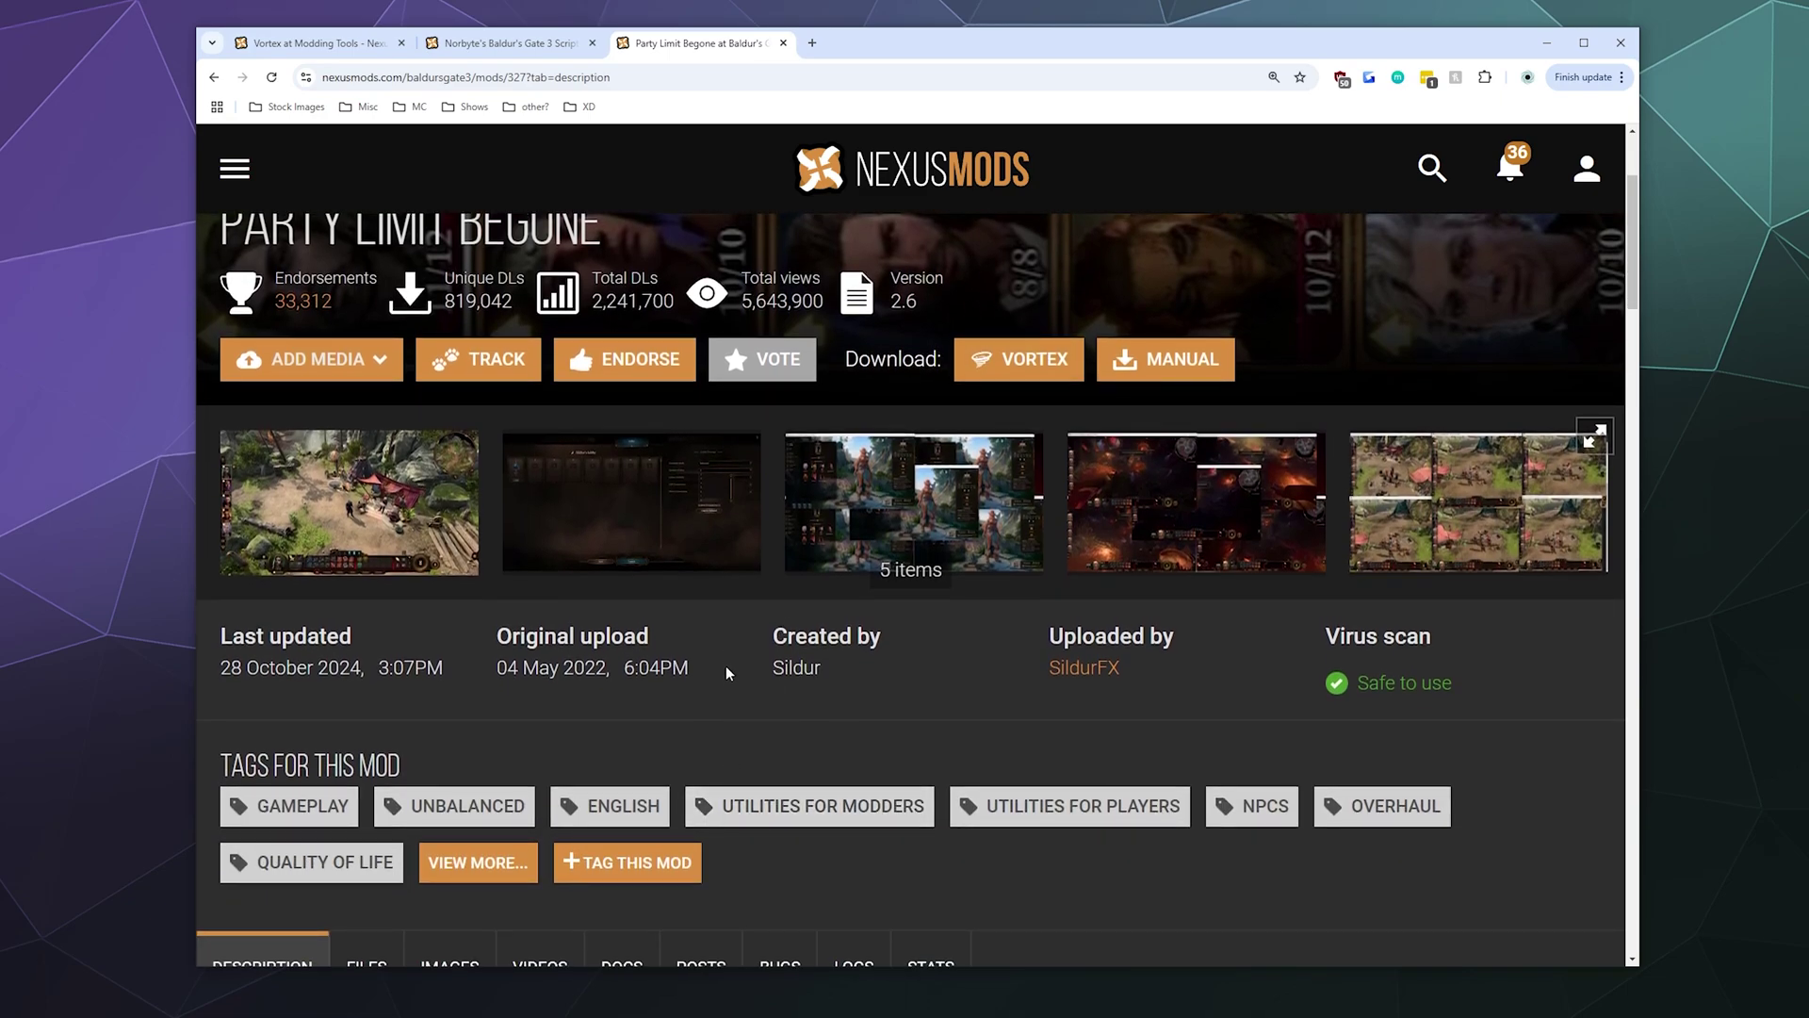
scroll(725, 666, up, 3)
- Review the overview of the Norbyte's Baldur's Gate 3 Script Extender mod page
click(495, 43)
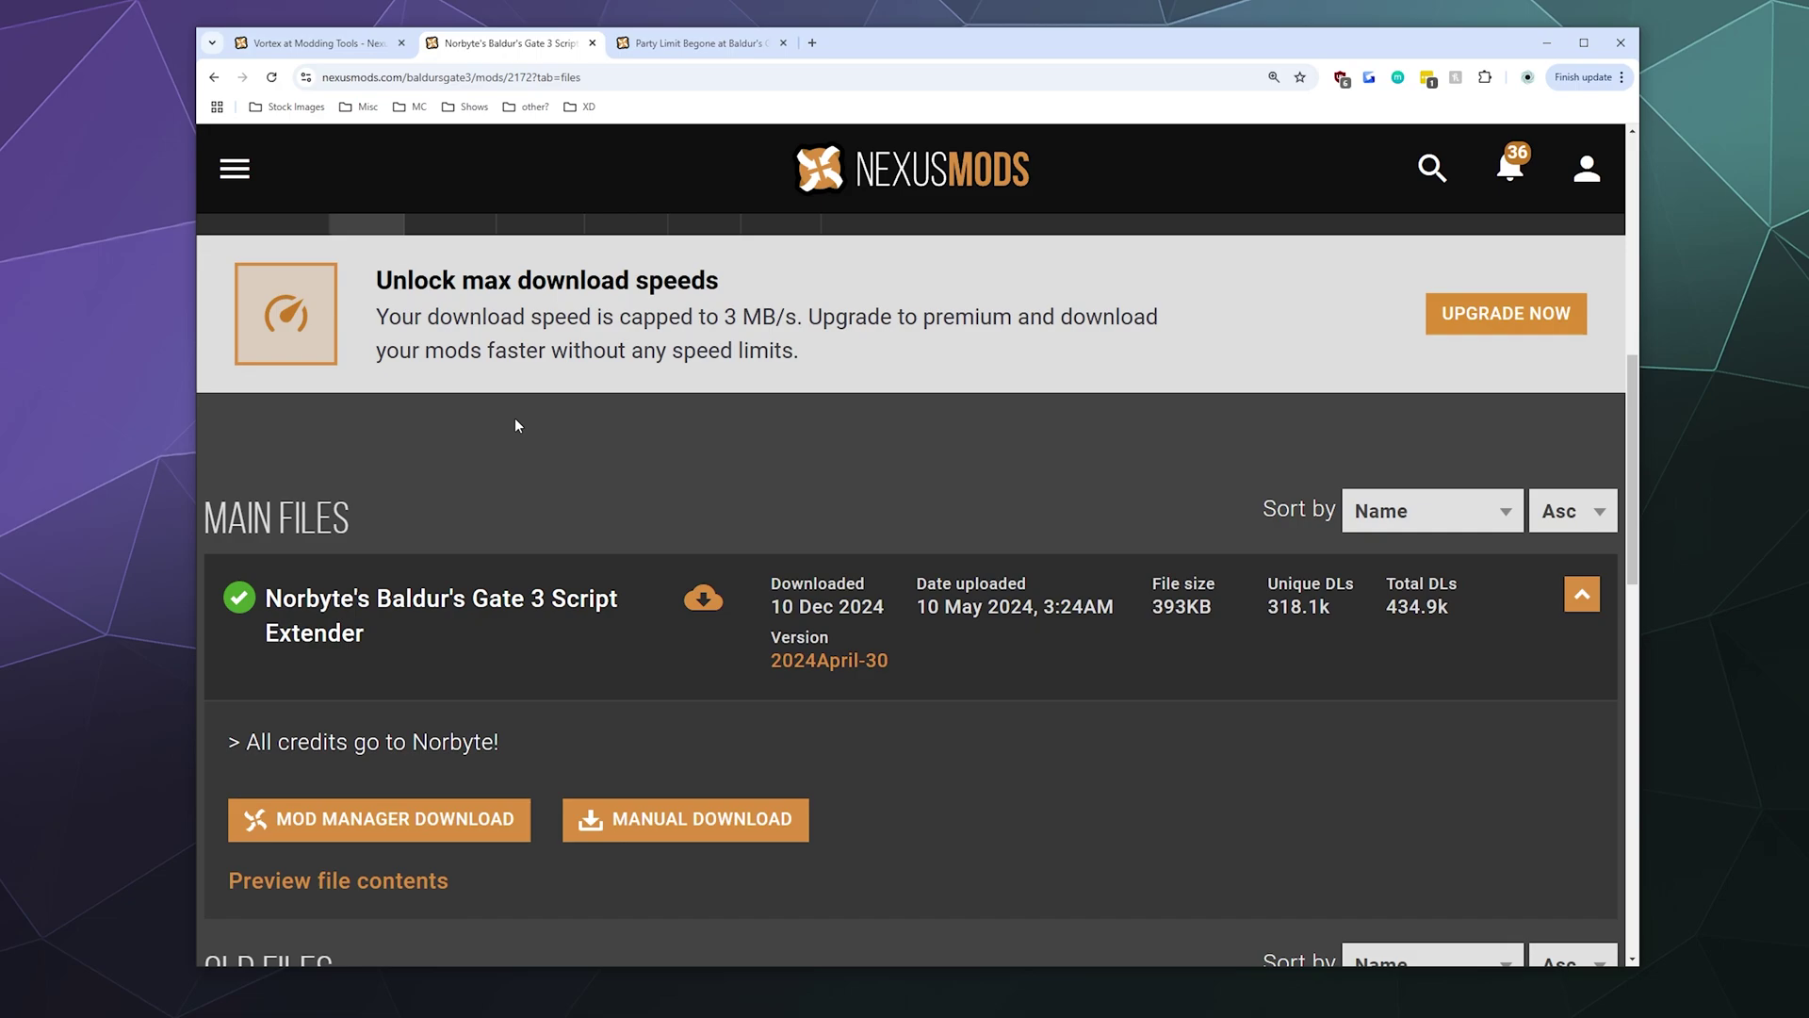
scroll(477, 593, up, 5)
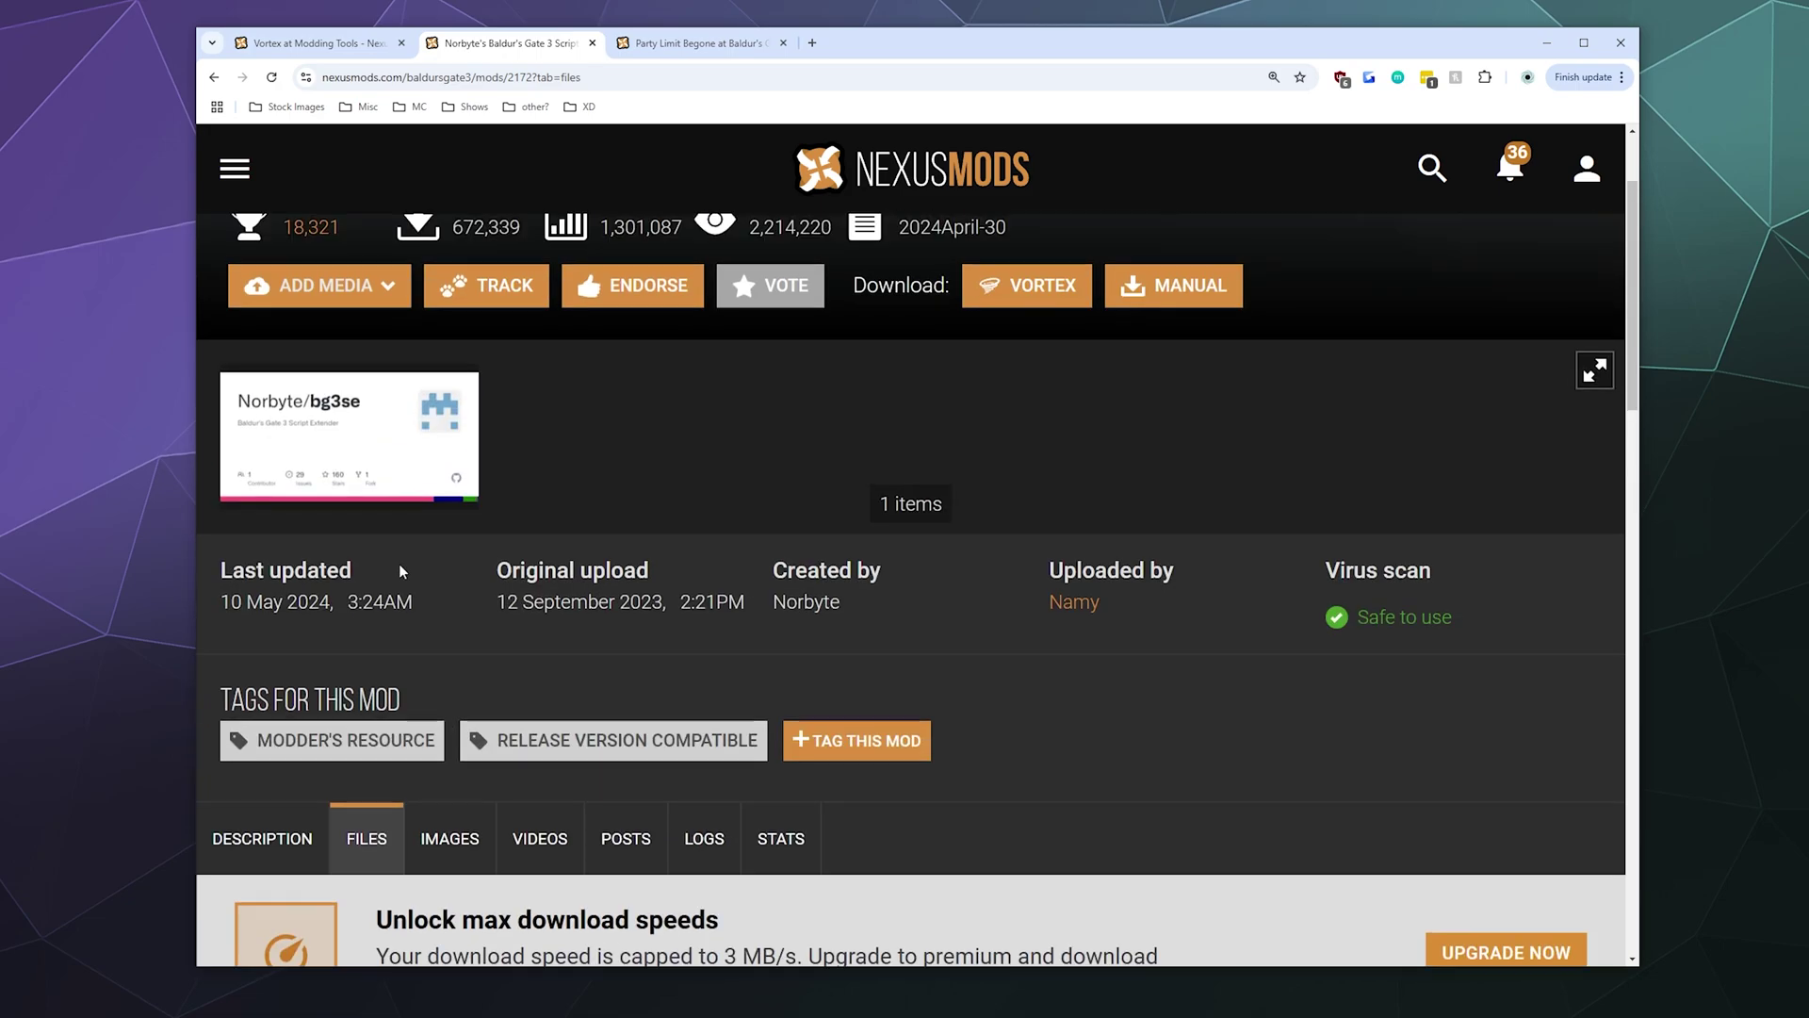
scroll(400, 565, up, 2)
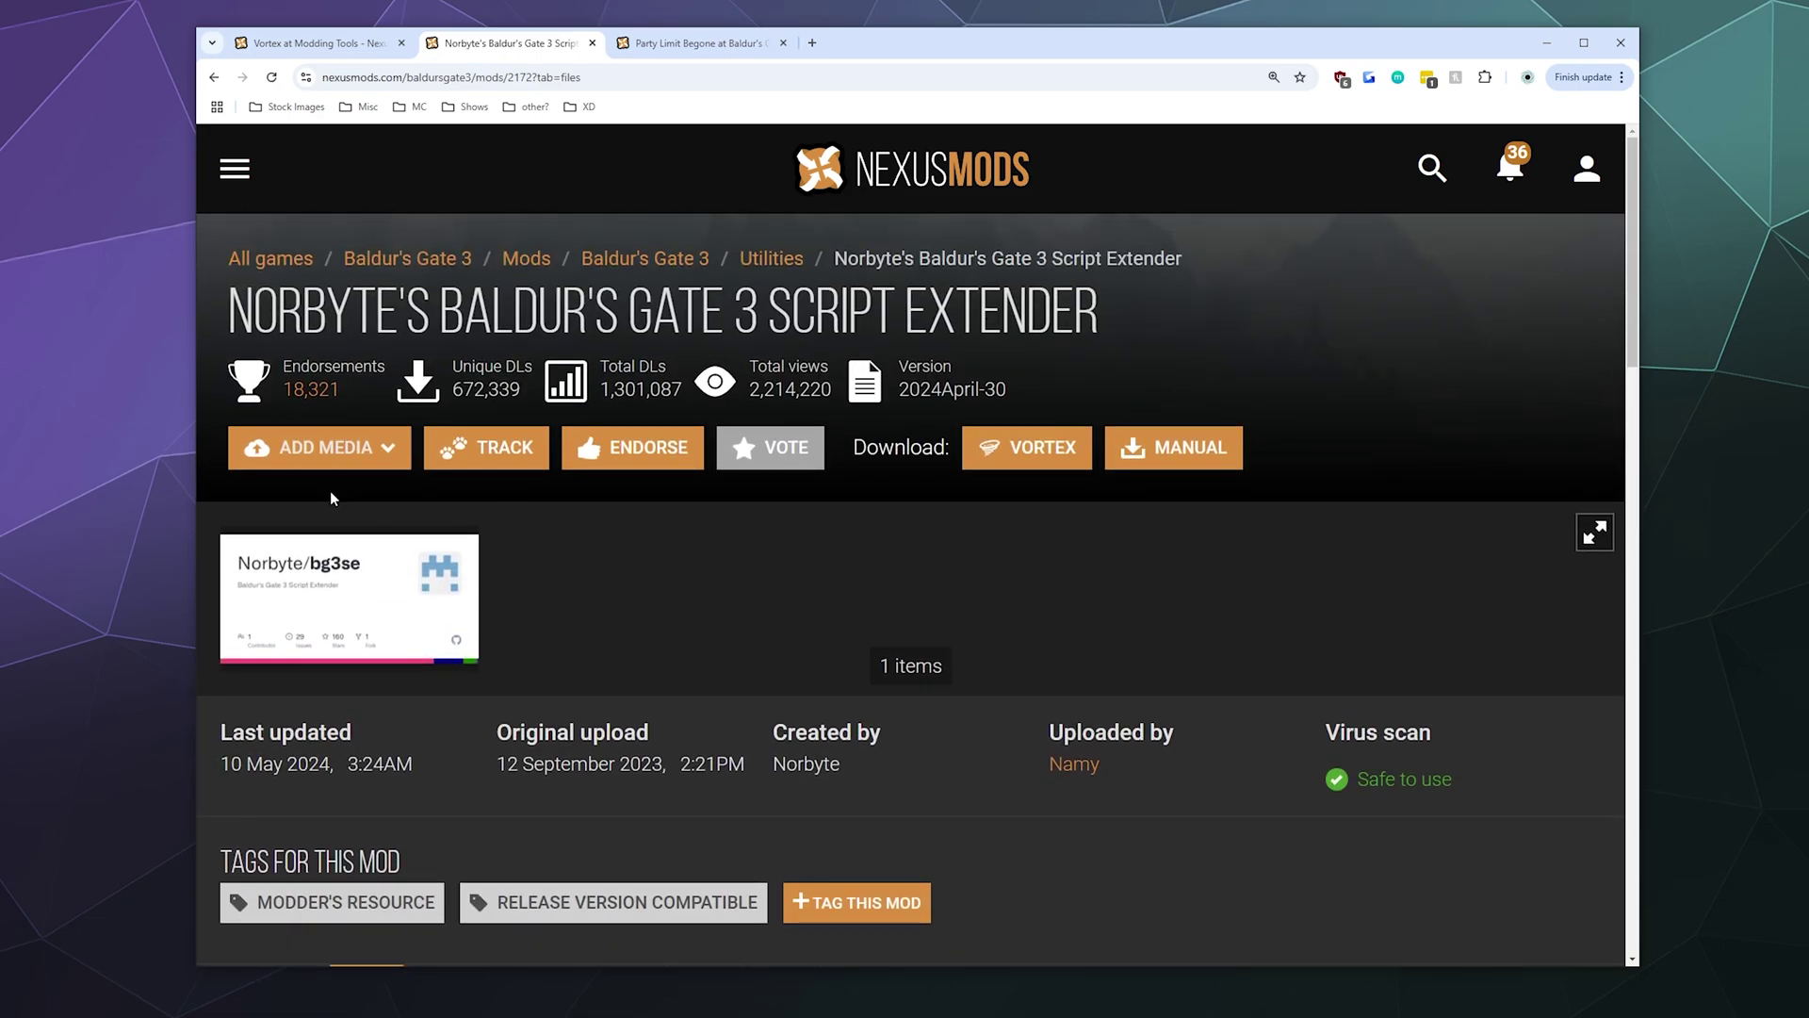
- View the Vortex mod manager's download page and briefly highlight its title
click(321, 44)
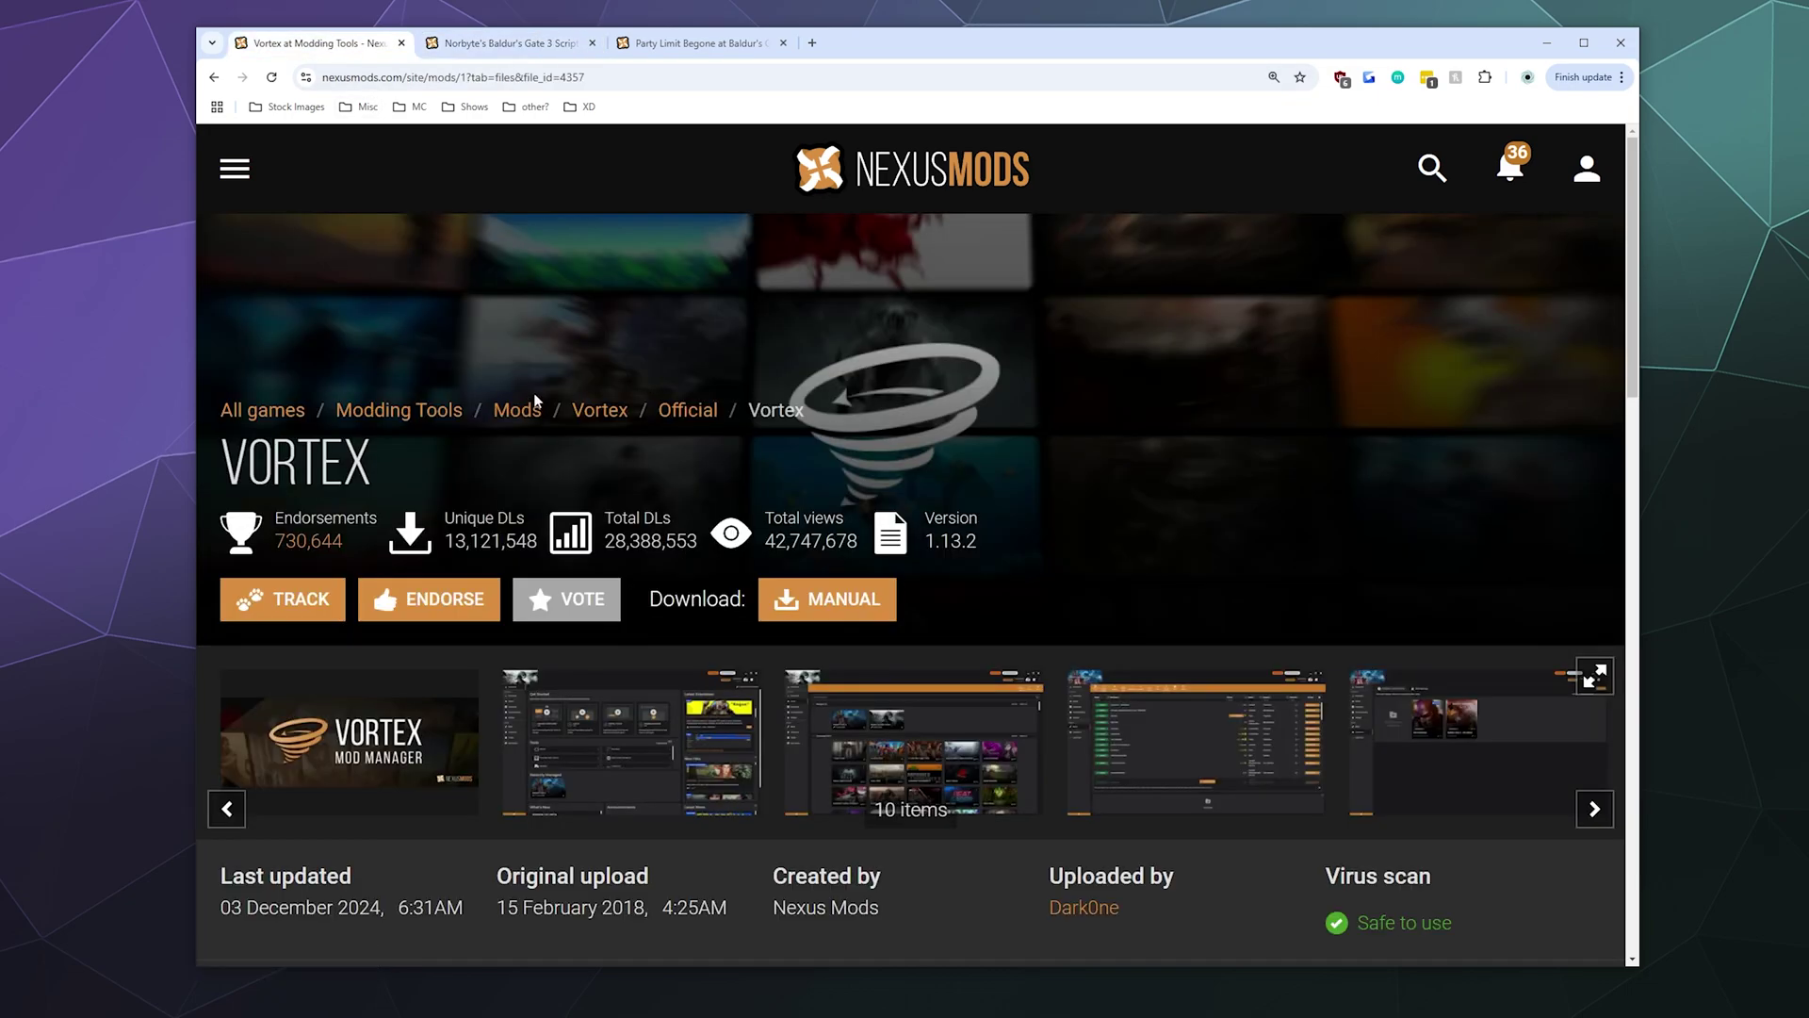
double_click(234, 468)
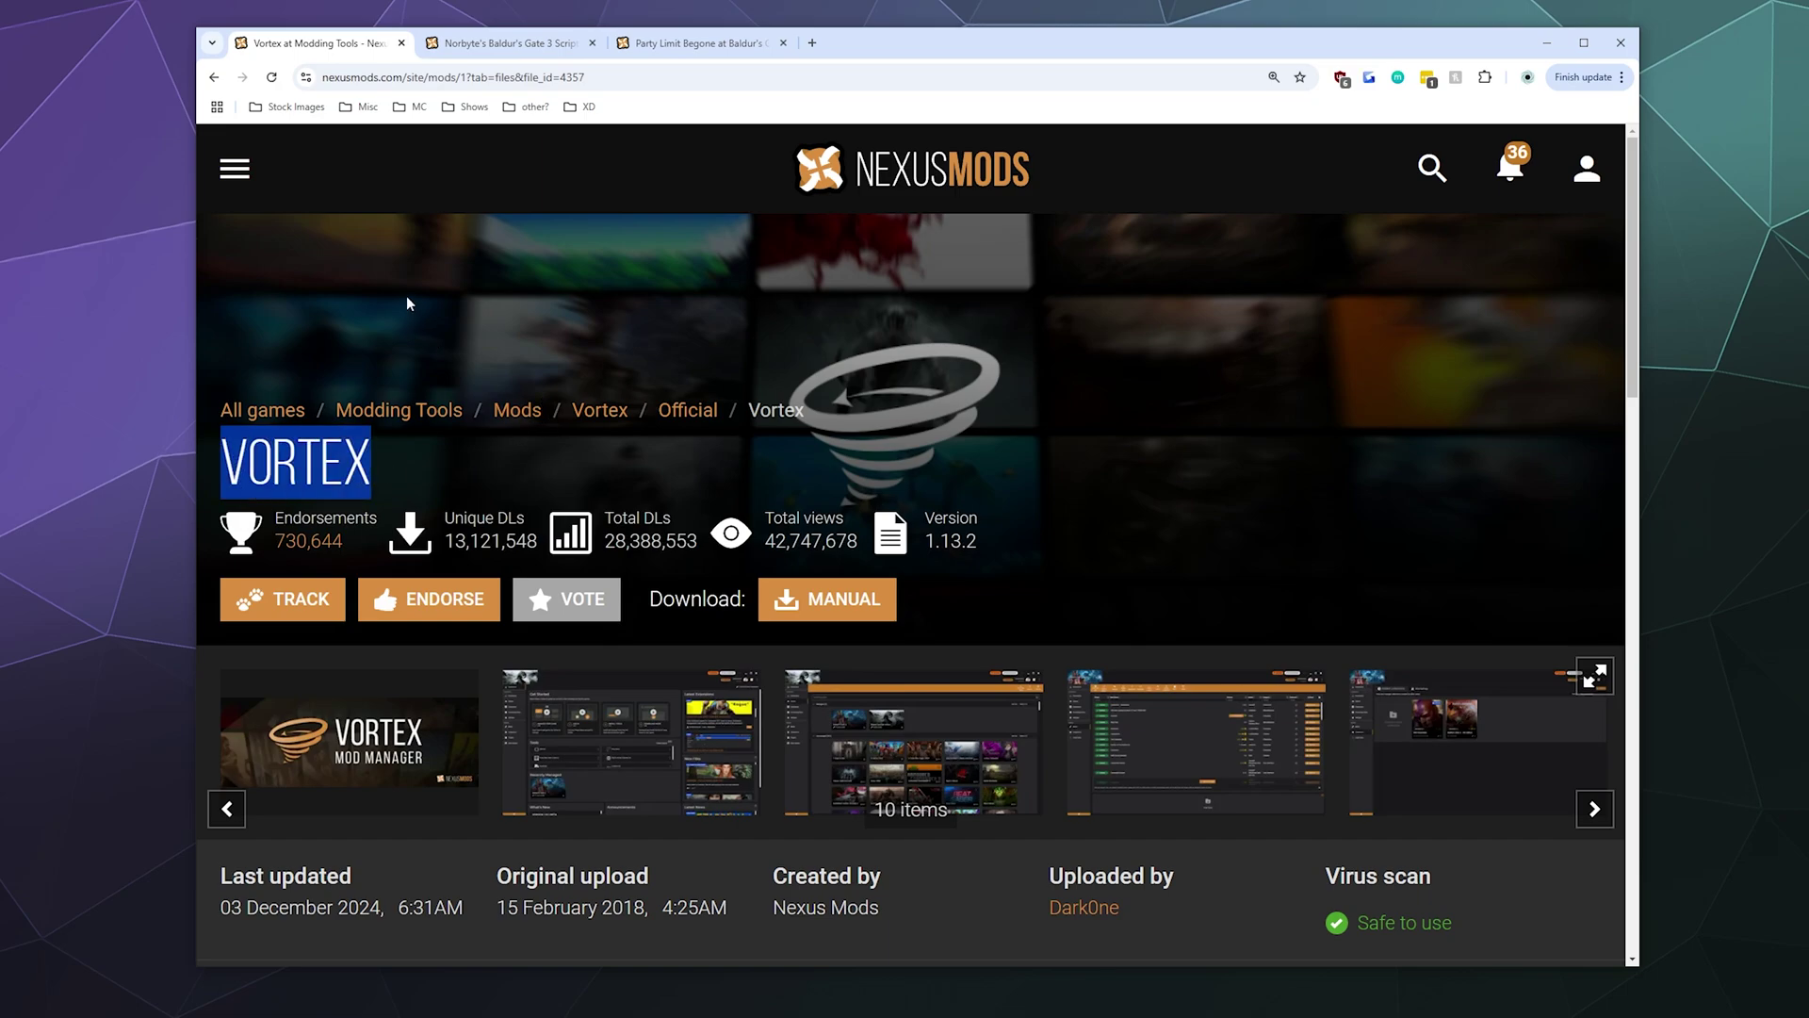
click(279, 469)
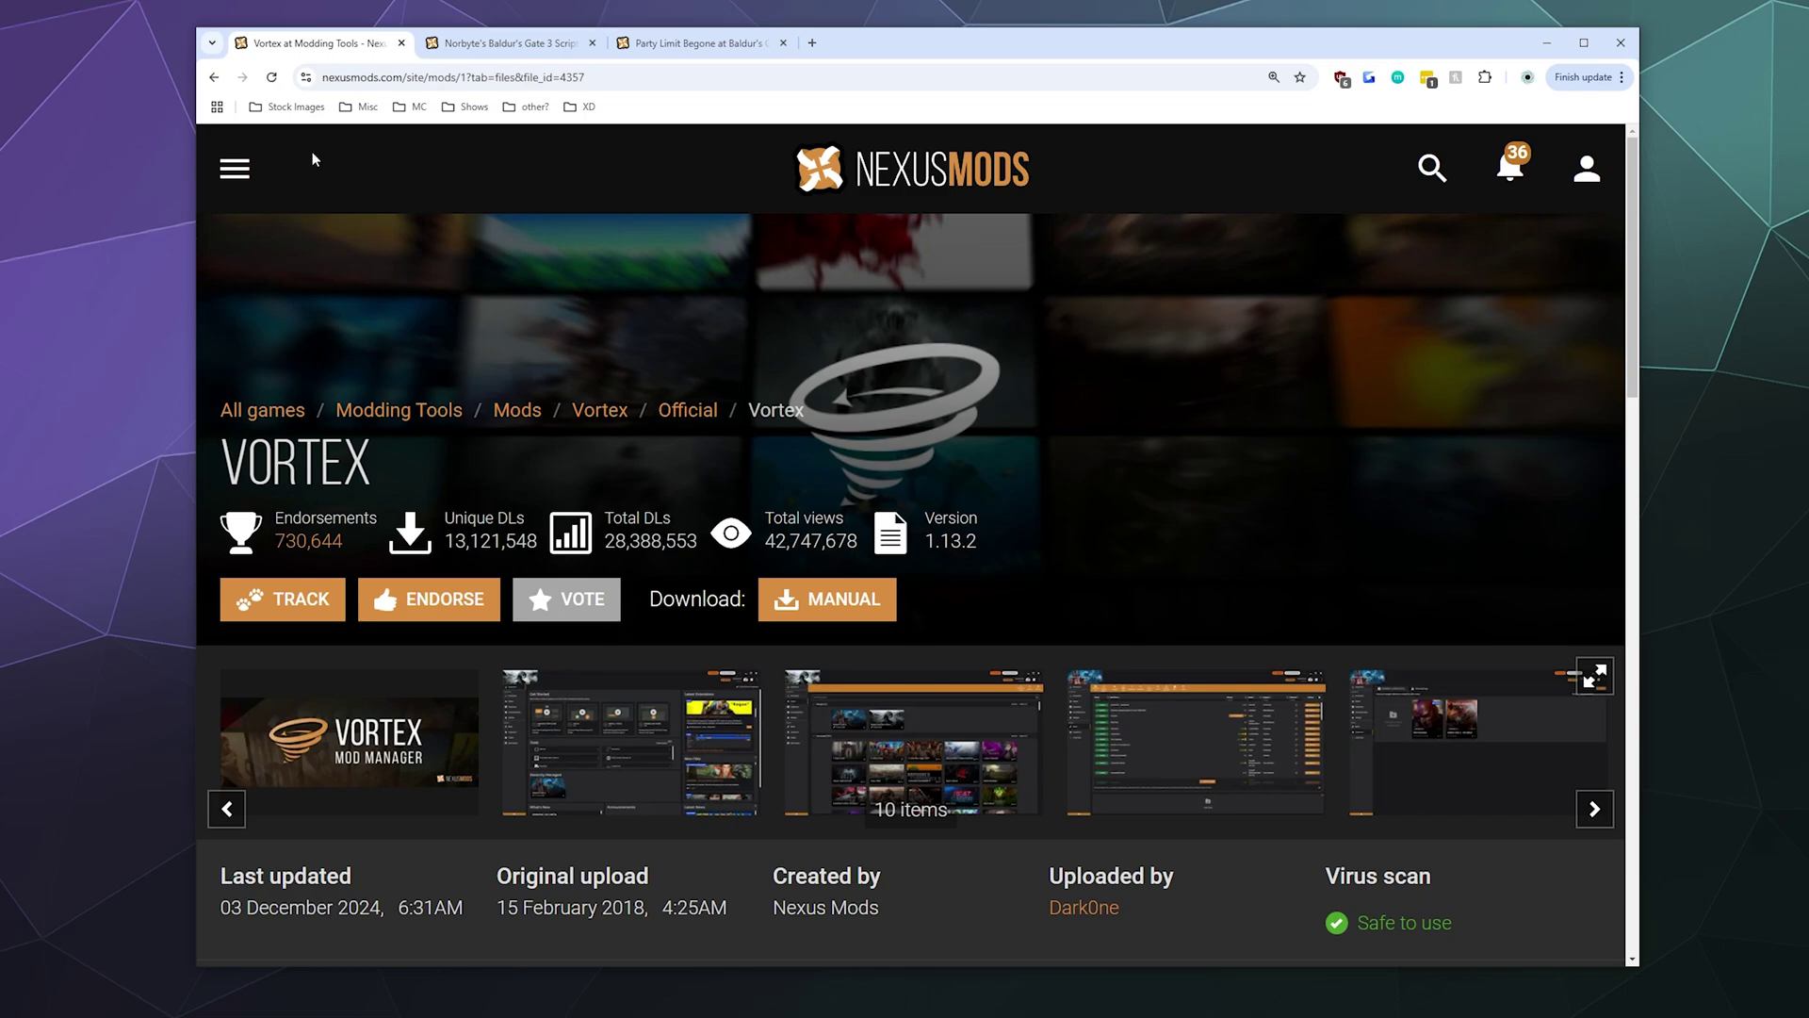
- Revisit the Script Extender page, switch to Vortex to check its managed games, and return to the Baldur's Gate 3 mods list
click(492, 48)
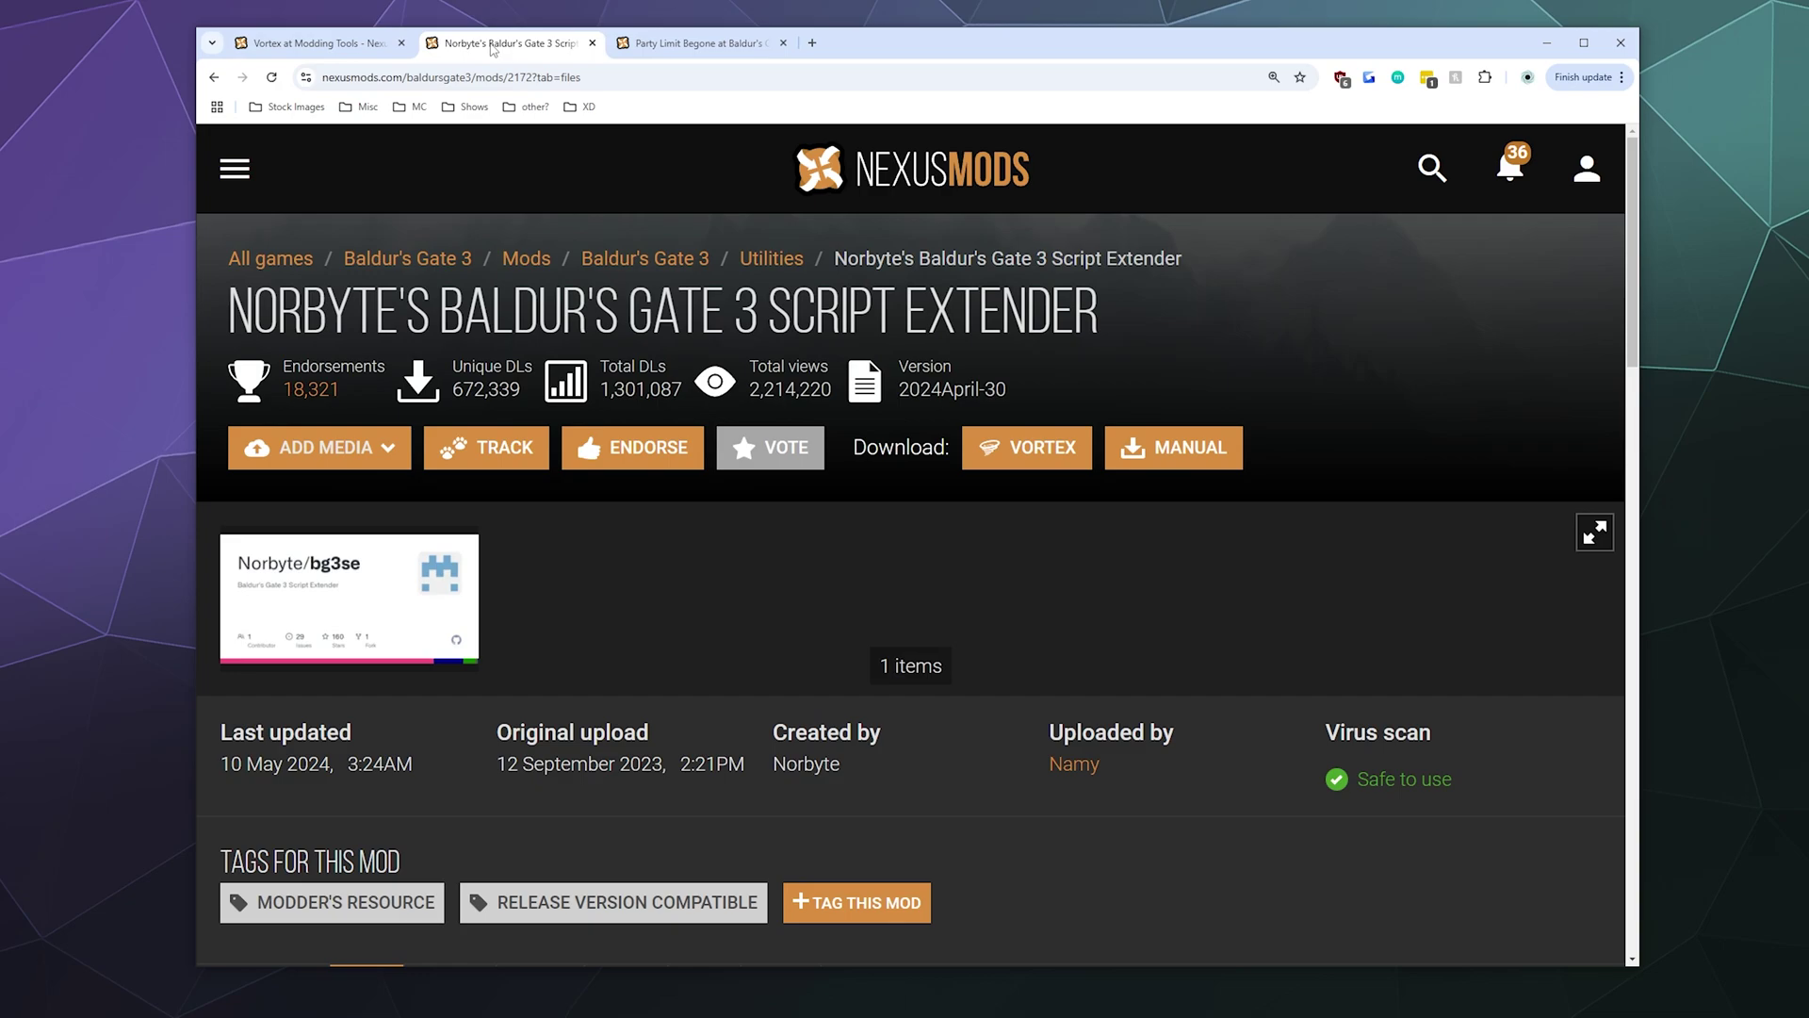
click(1012, 452)
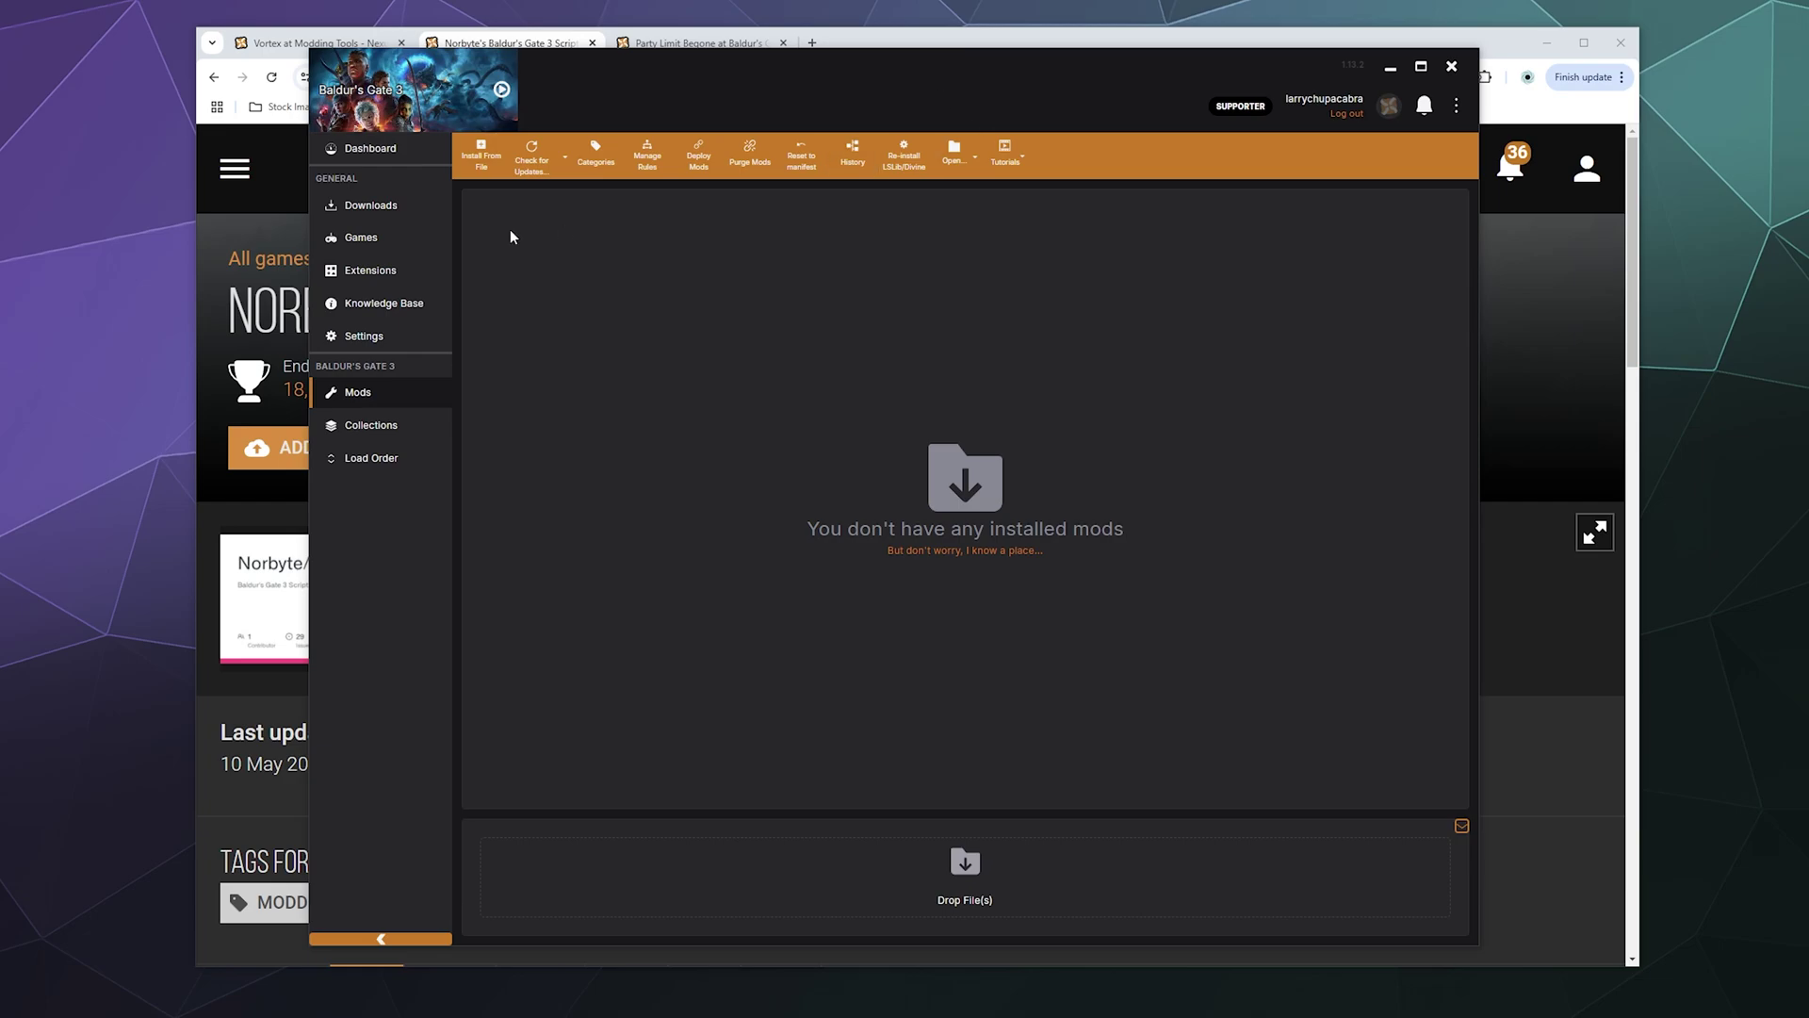
click(361, 237)
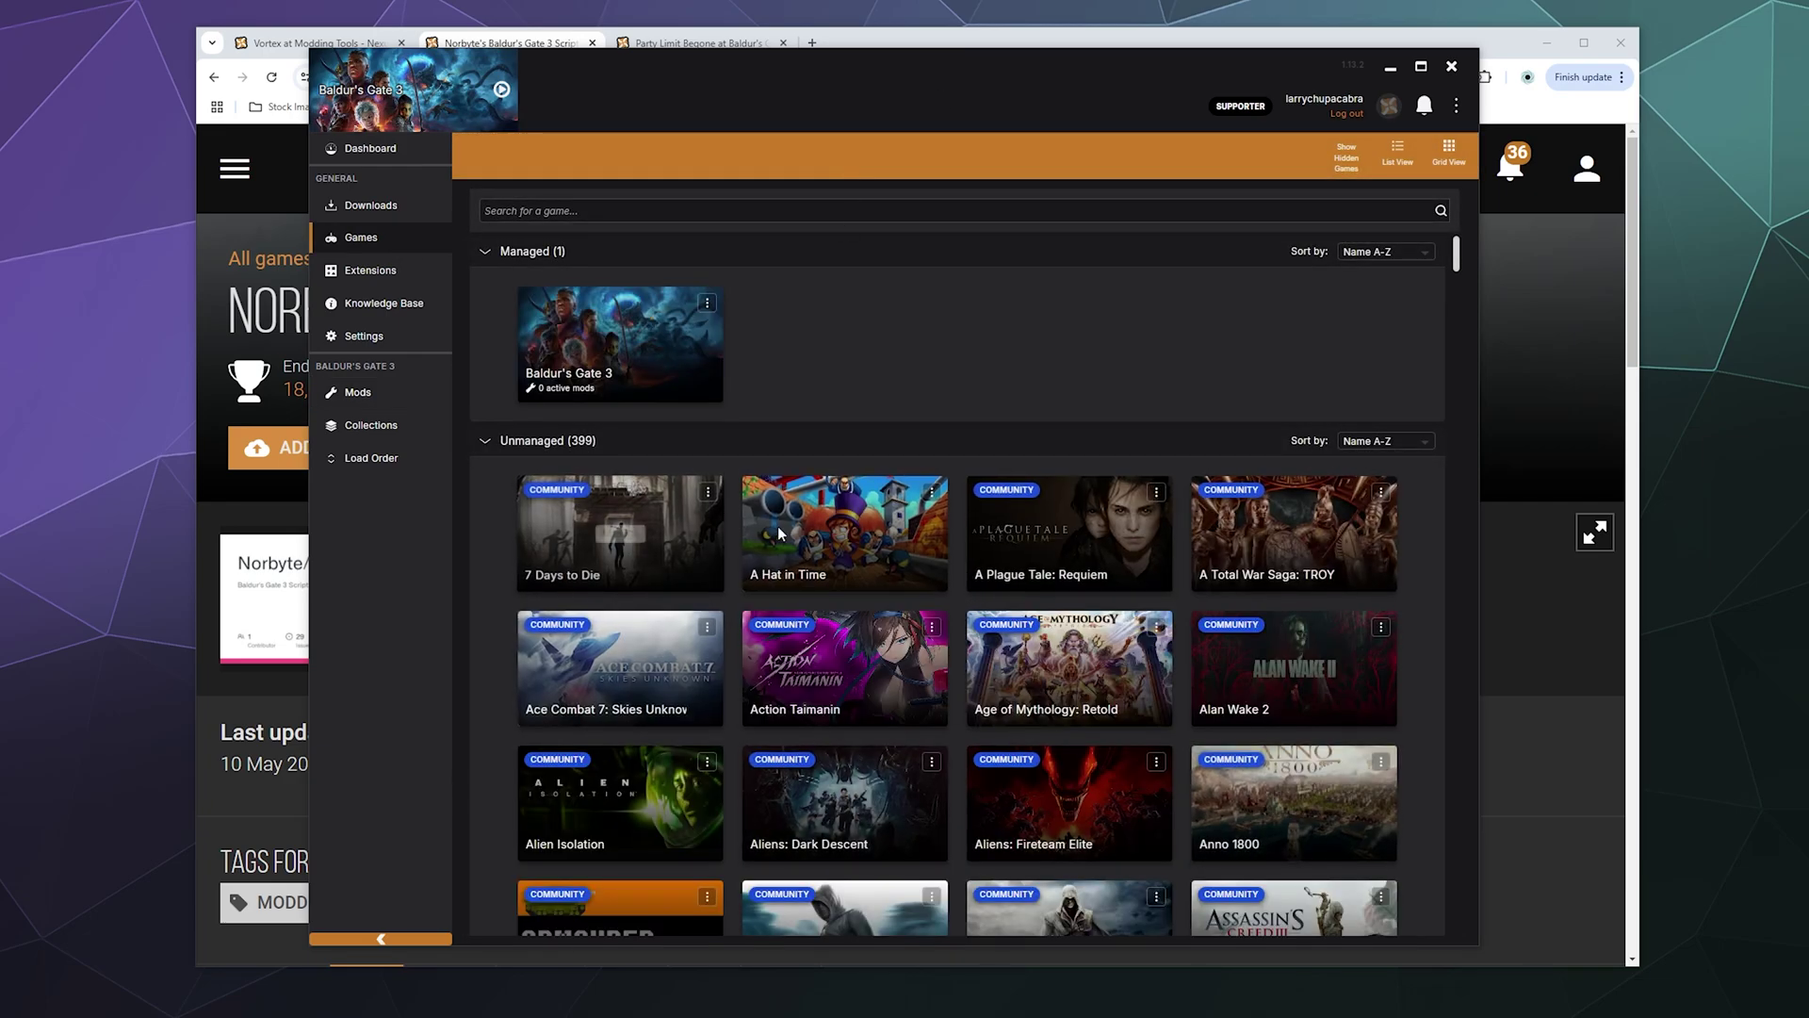
mouse_move(660, 549)
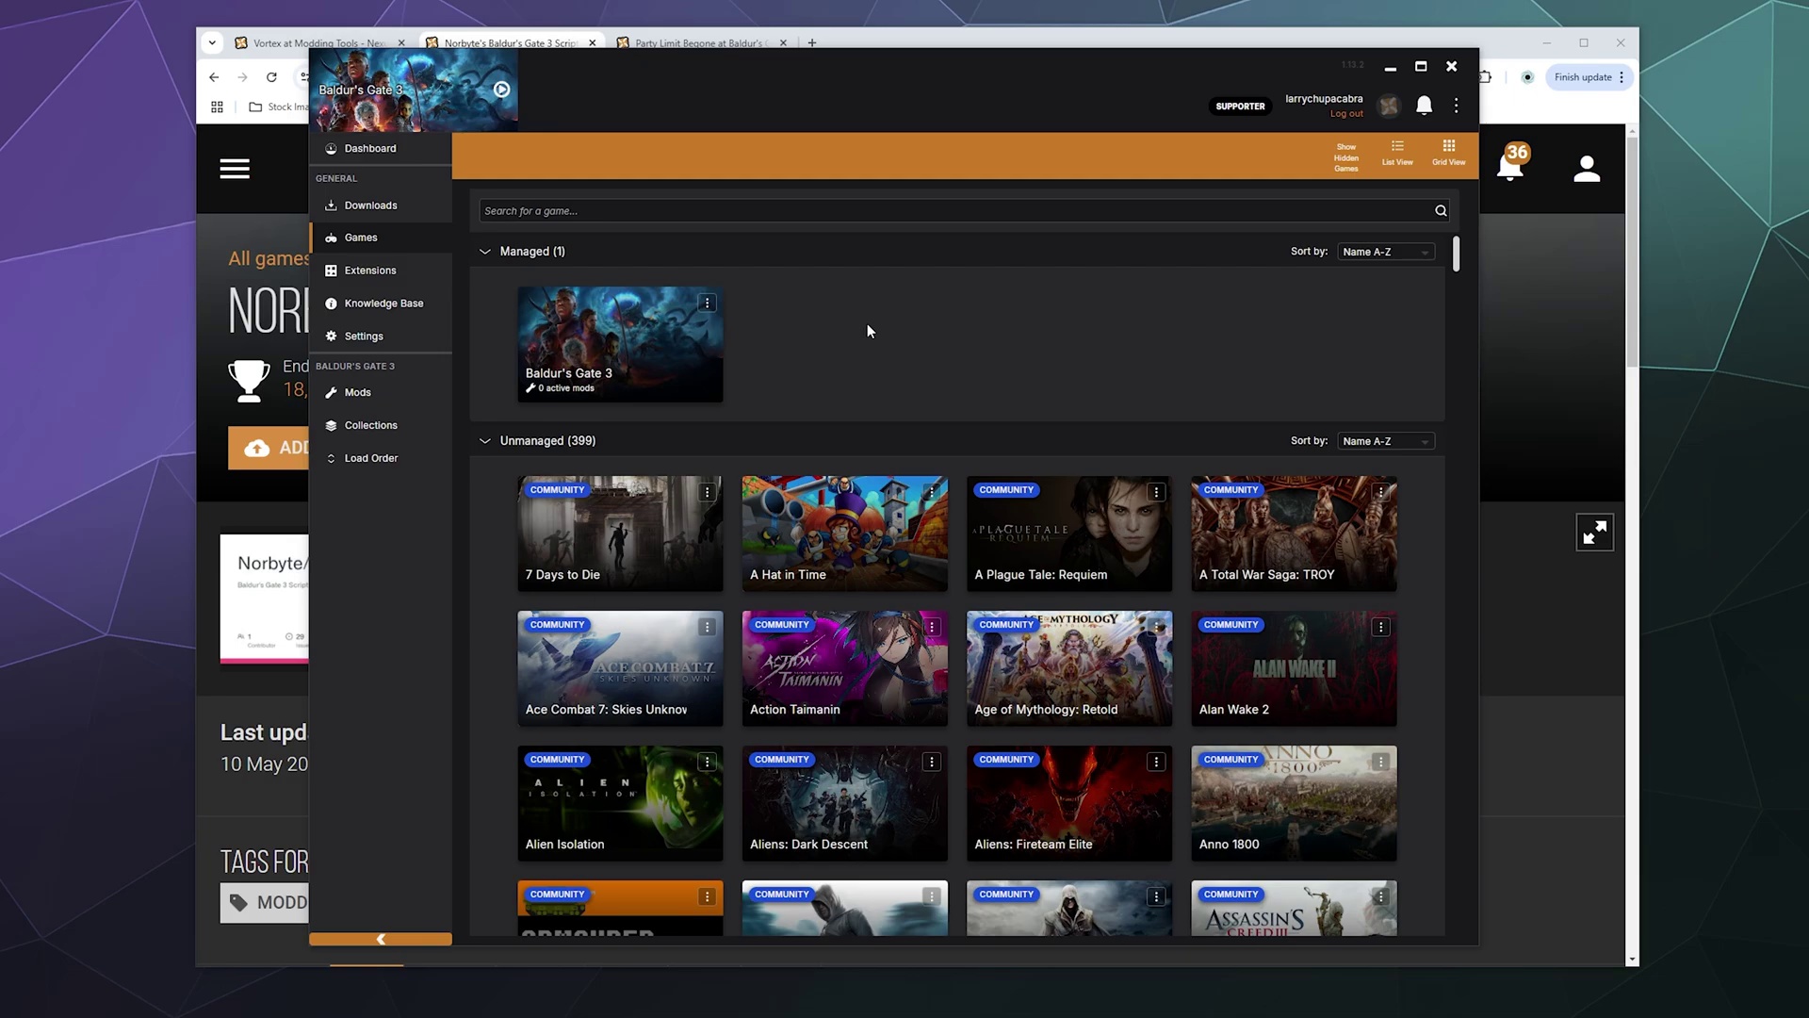
click(372, 392)
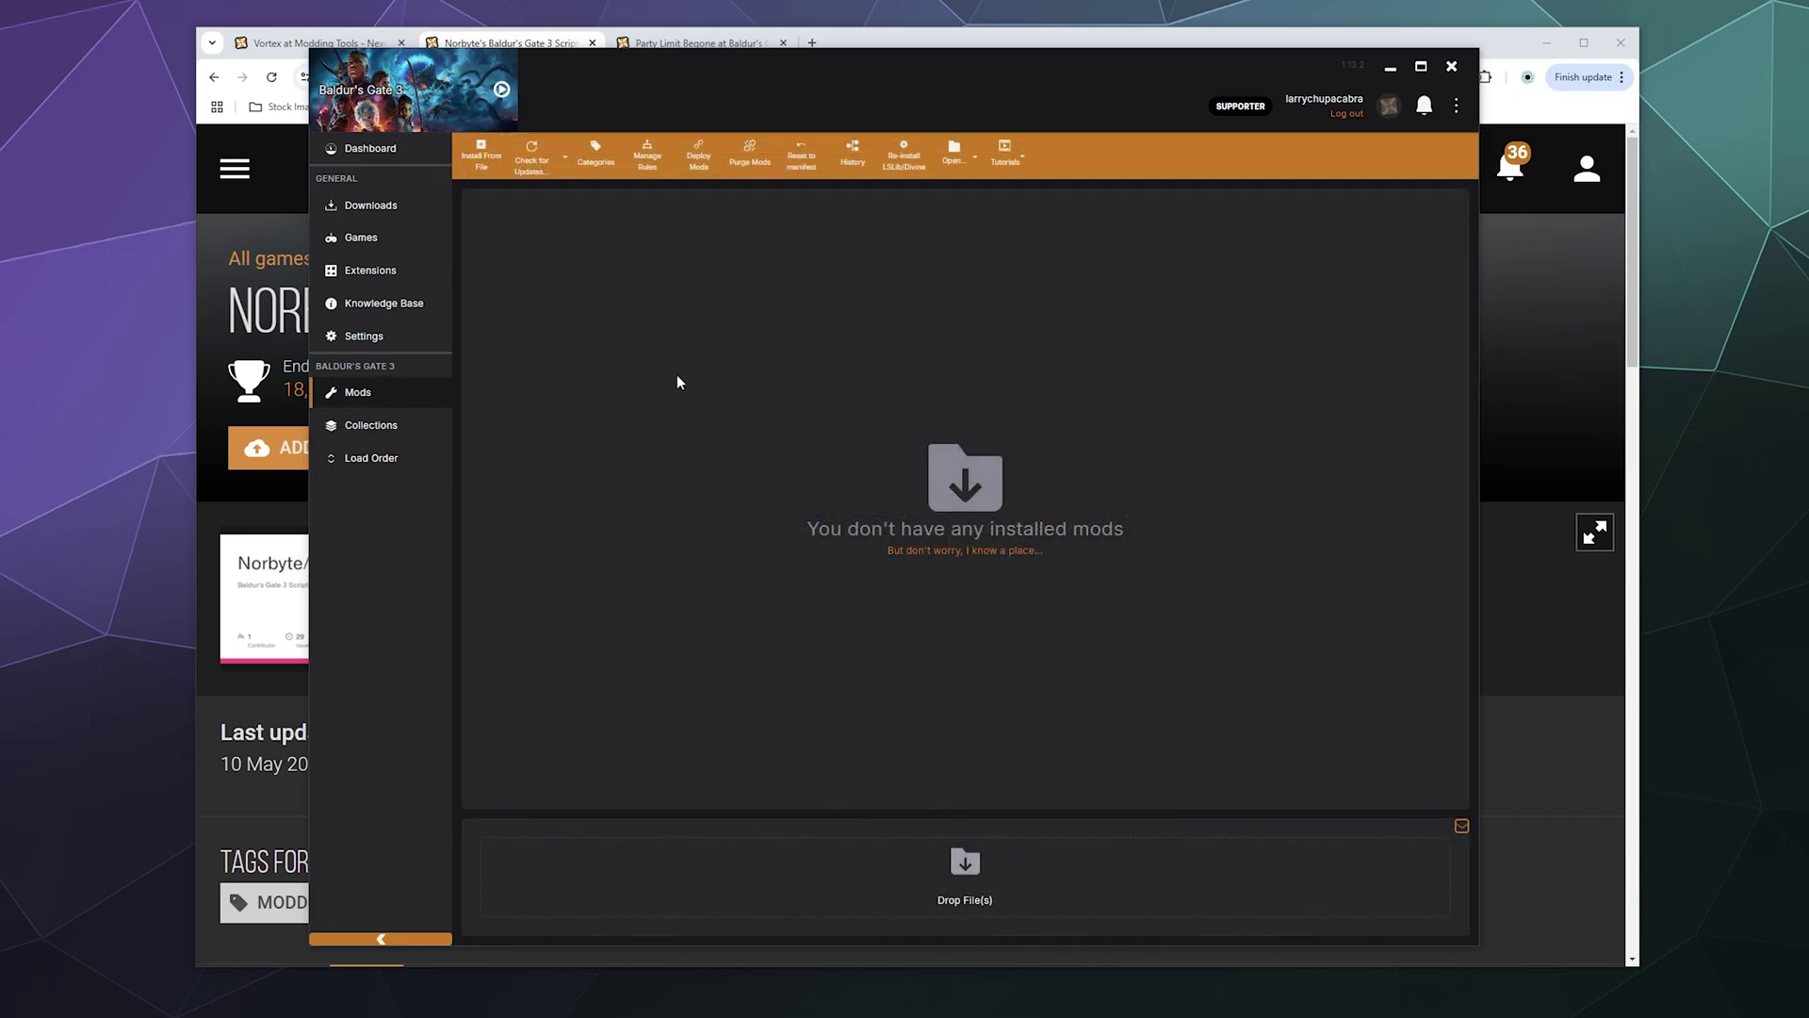
- Switch back to the browser and review the Party Limit Begone SE v2.6 entry in that mod's file list
click(1136, 45)
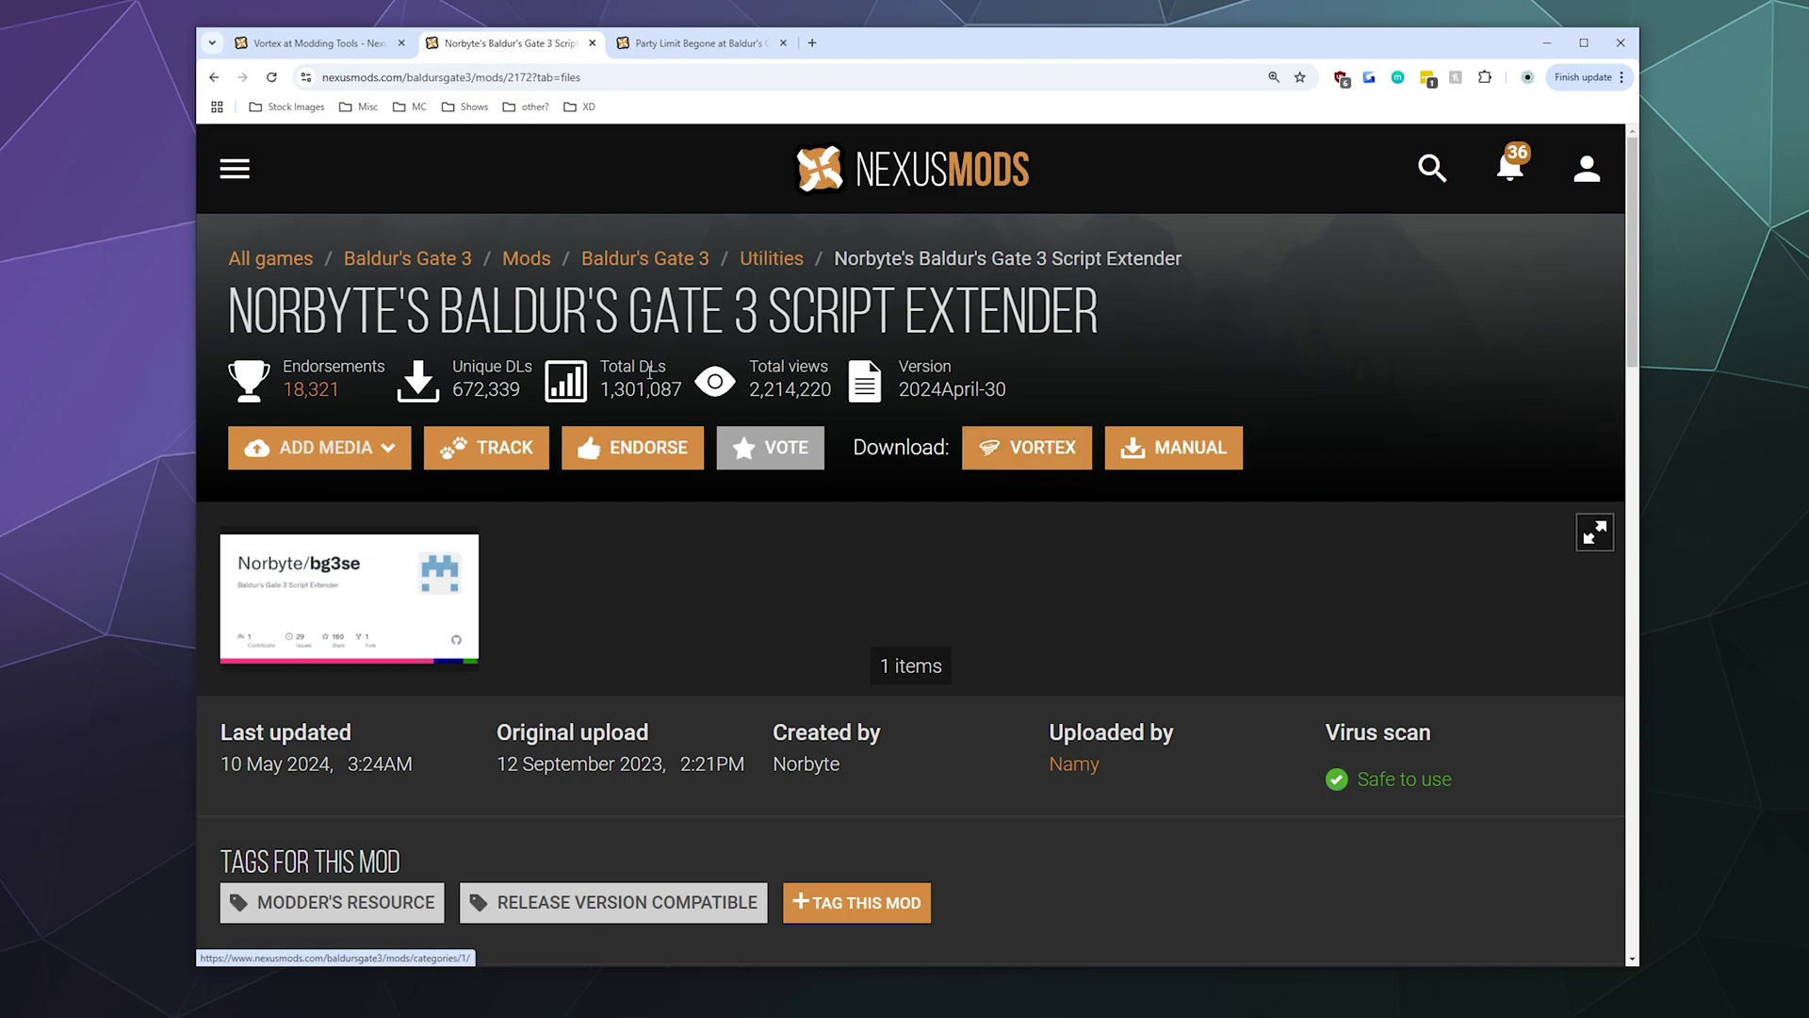
key(ctrl+Tab)
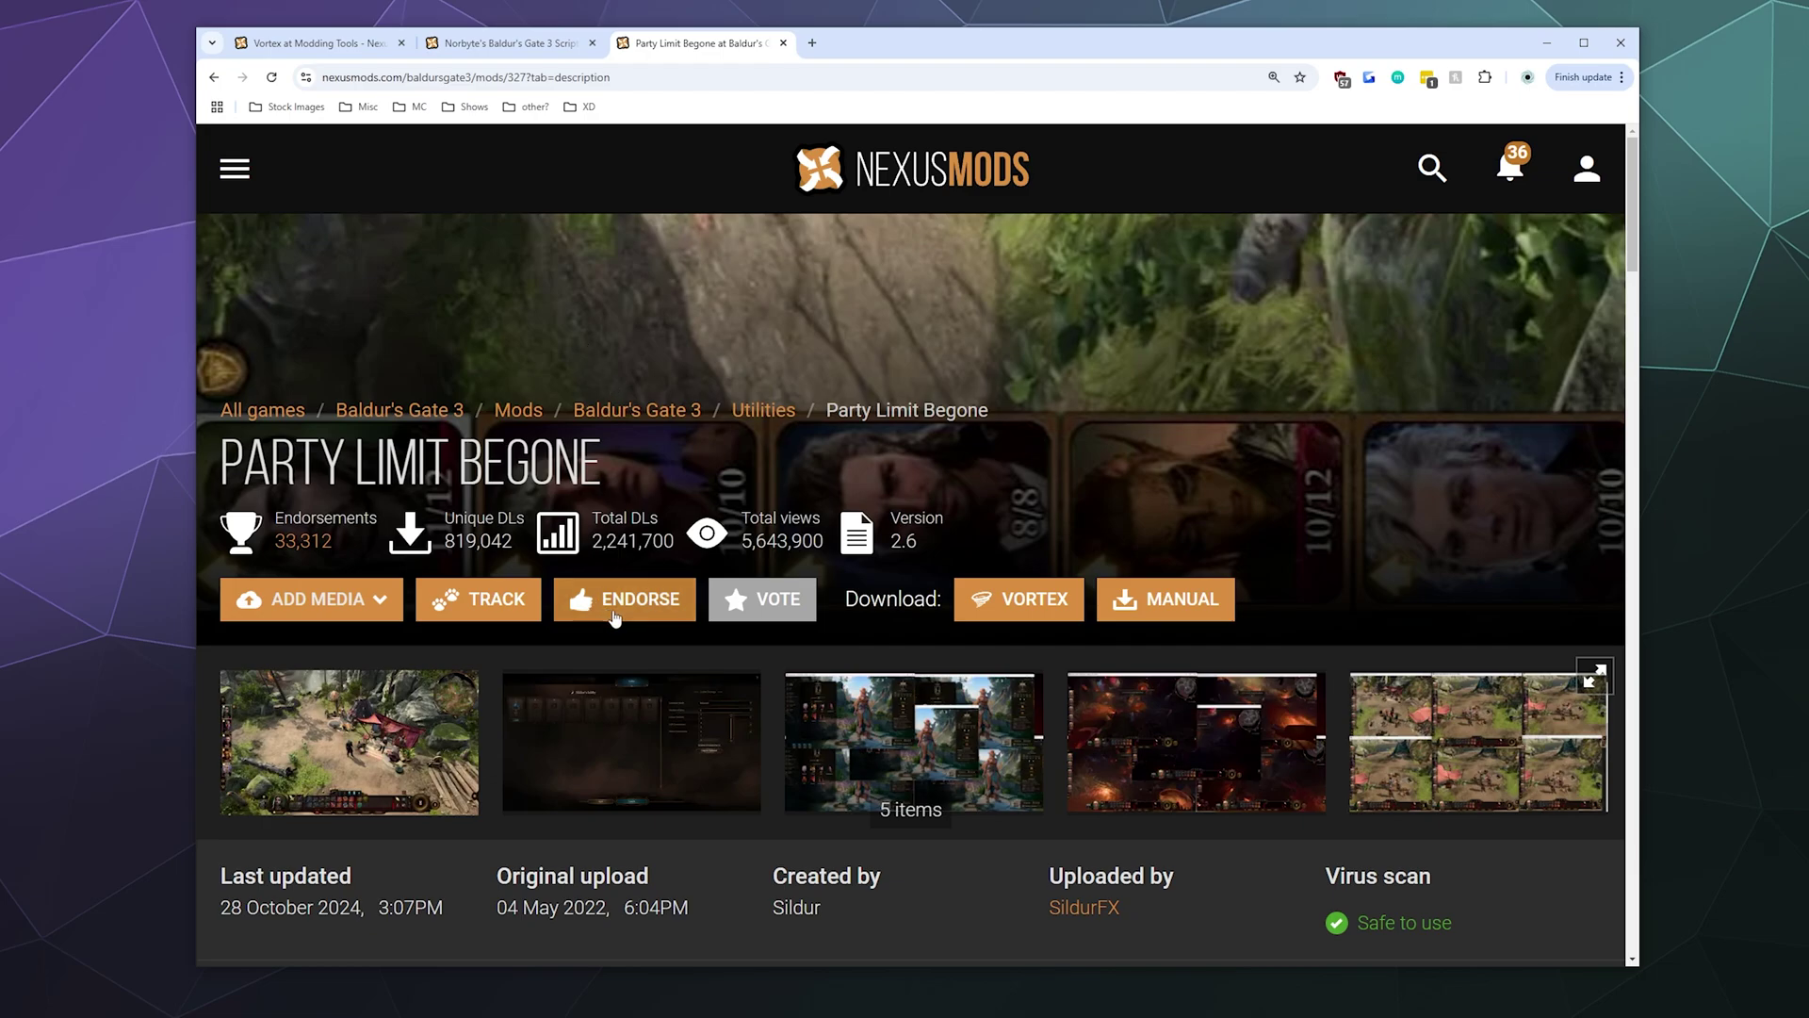
scroll(434, 519, down, 5)
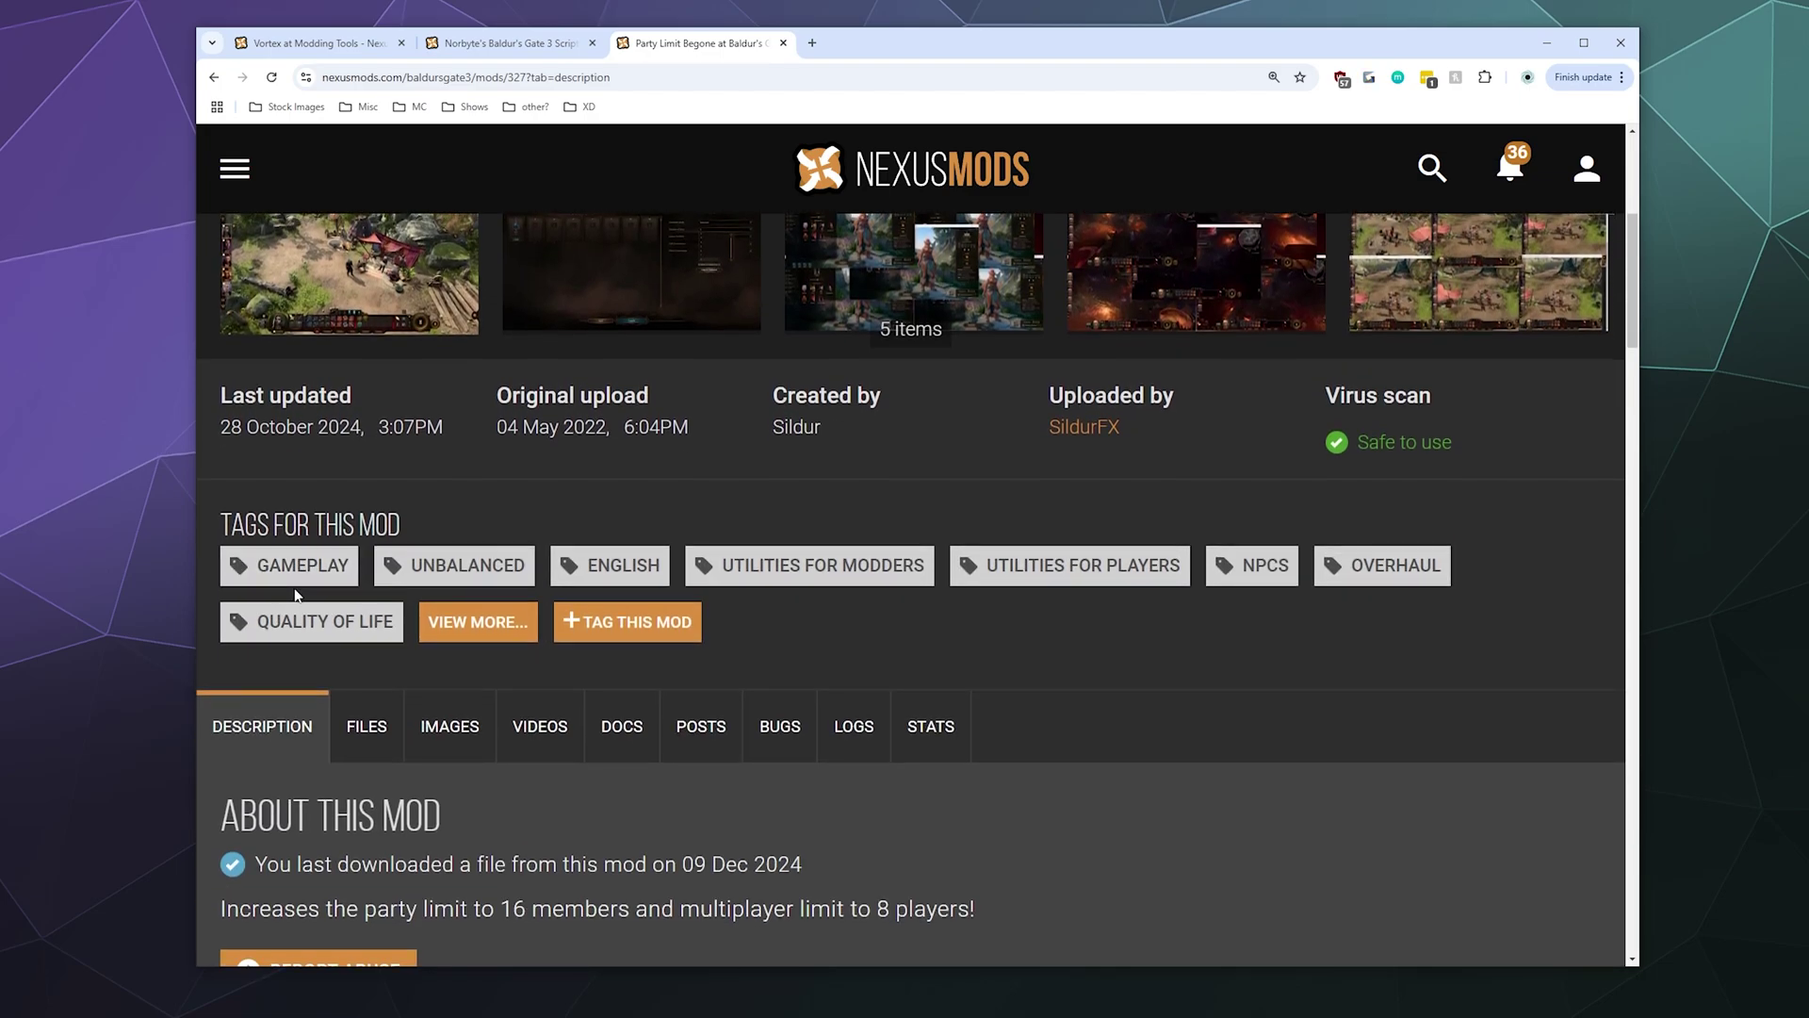
click(368, 727)
scroll(301, 351, down, 9)
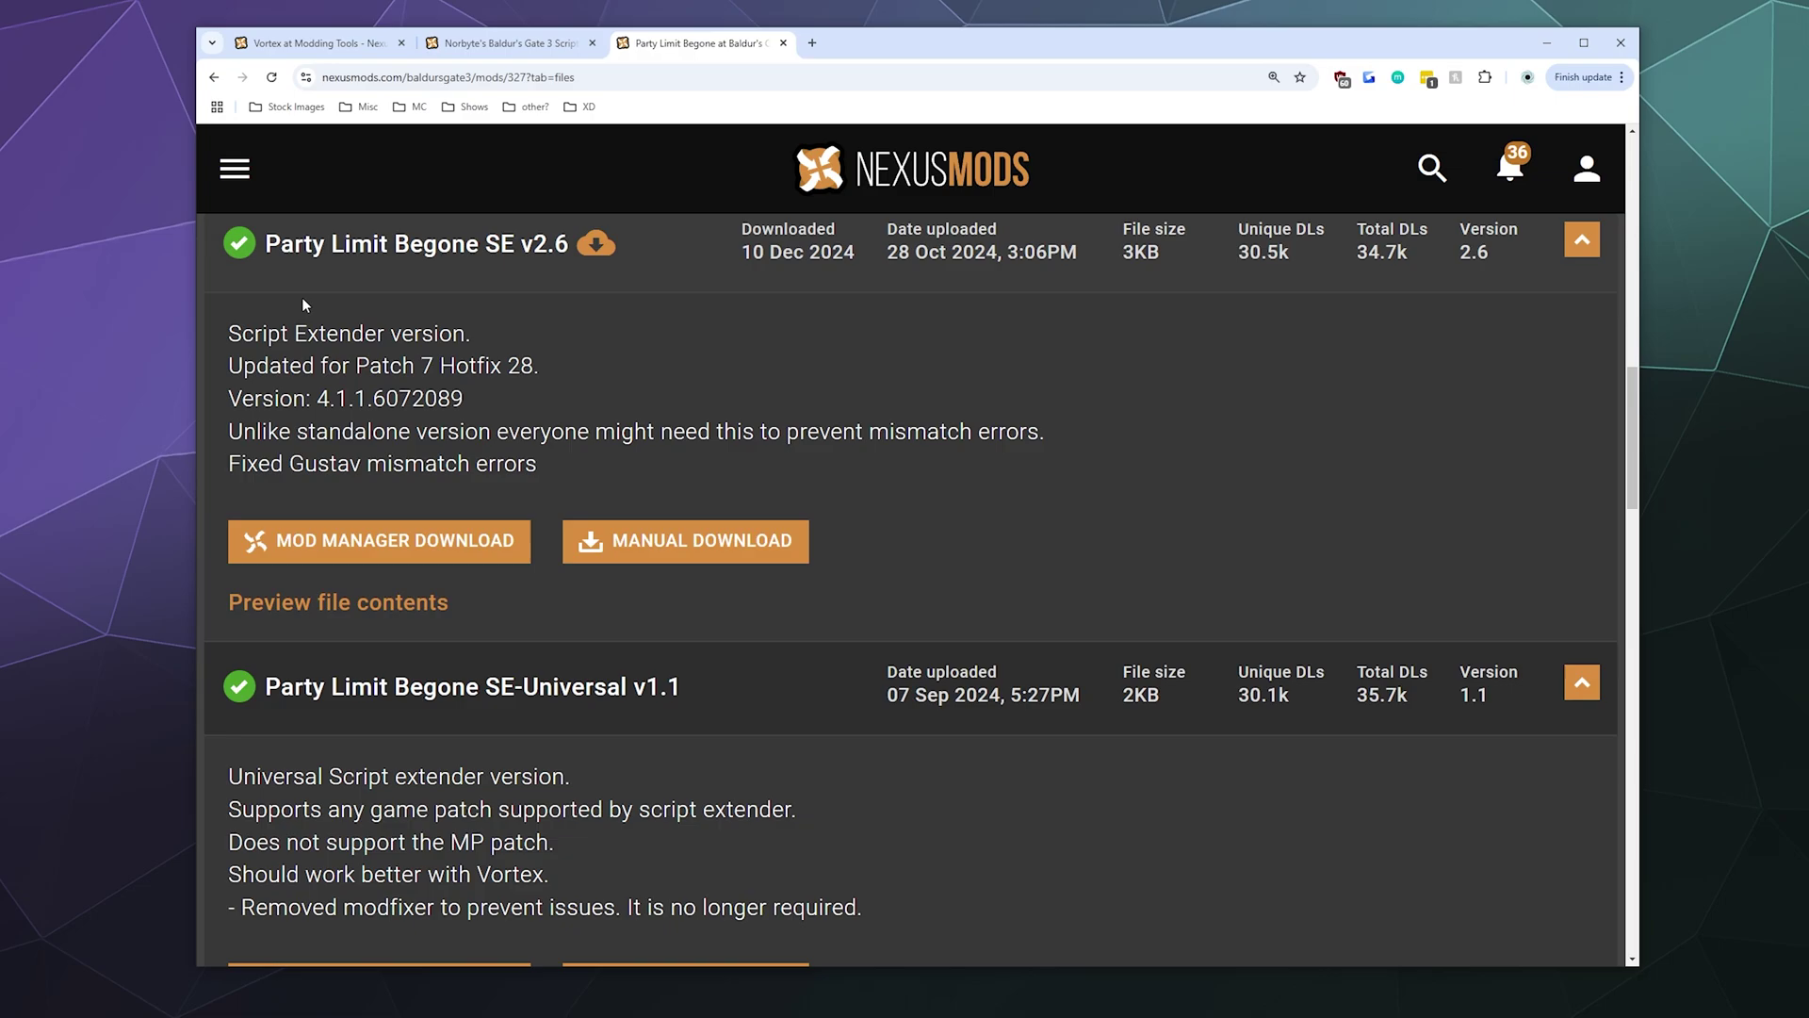
scroll(306, 356, up, 2)
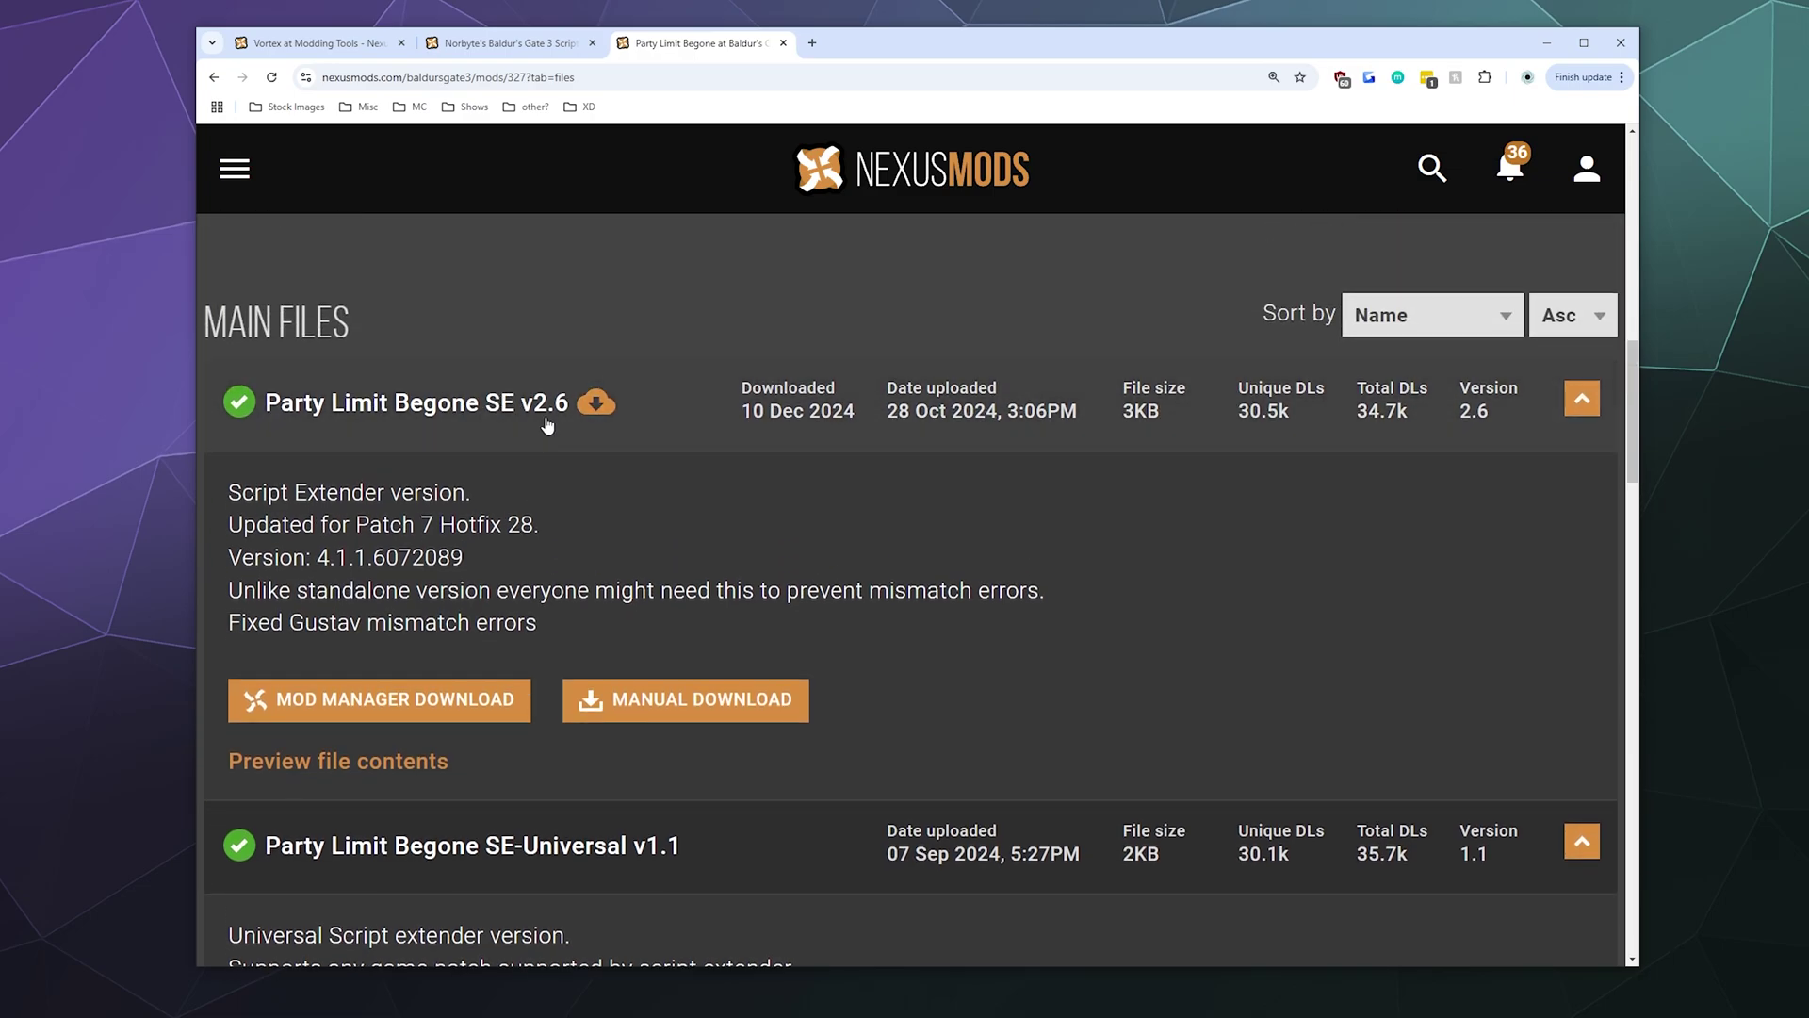
- Examine the remaining Party Limit Begone downloads, including the optional Multiplayer Patch v1.3 and the SE-Universal v1.1 version
scroll(552, 433, down, 6)
scroll(608, 489, down, 16)
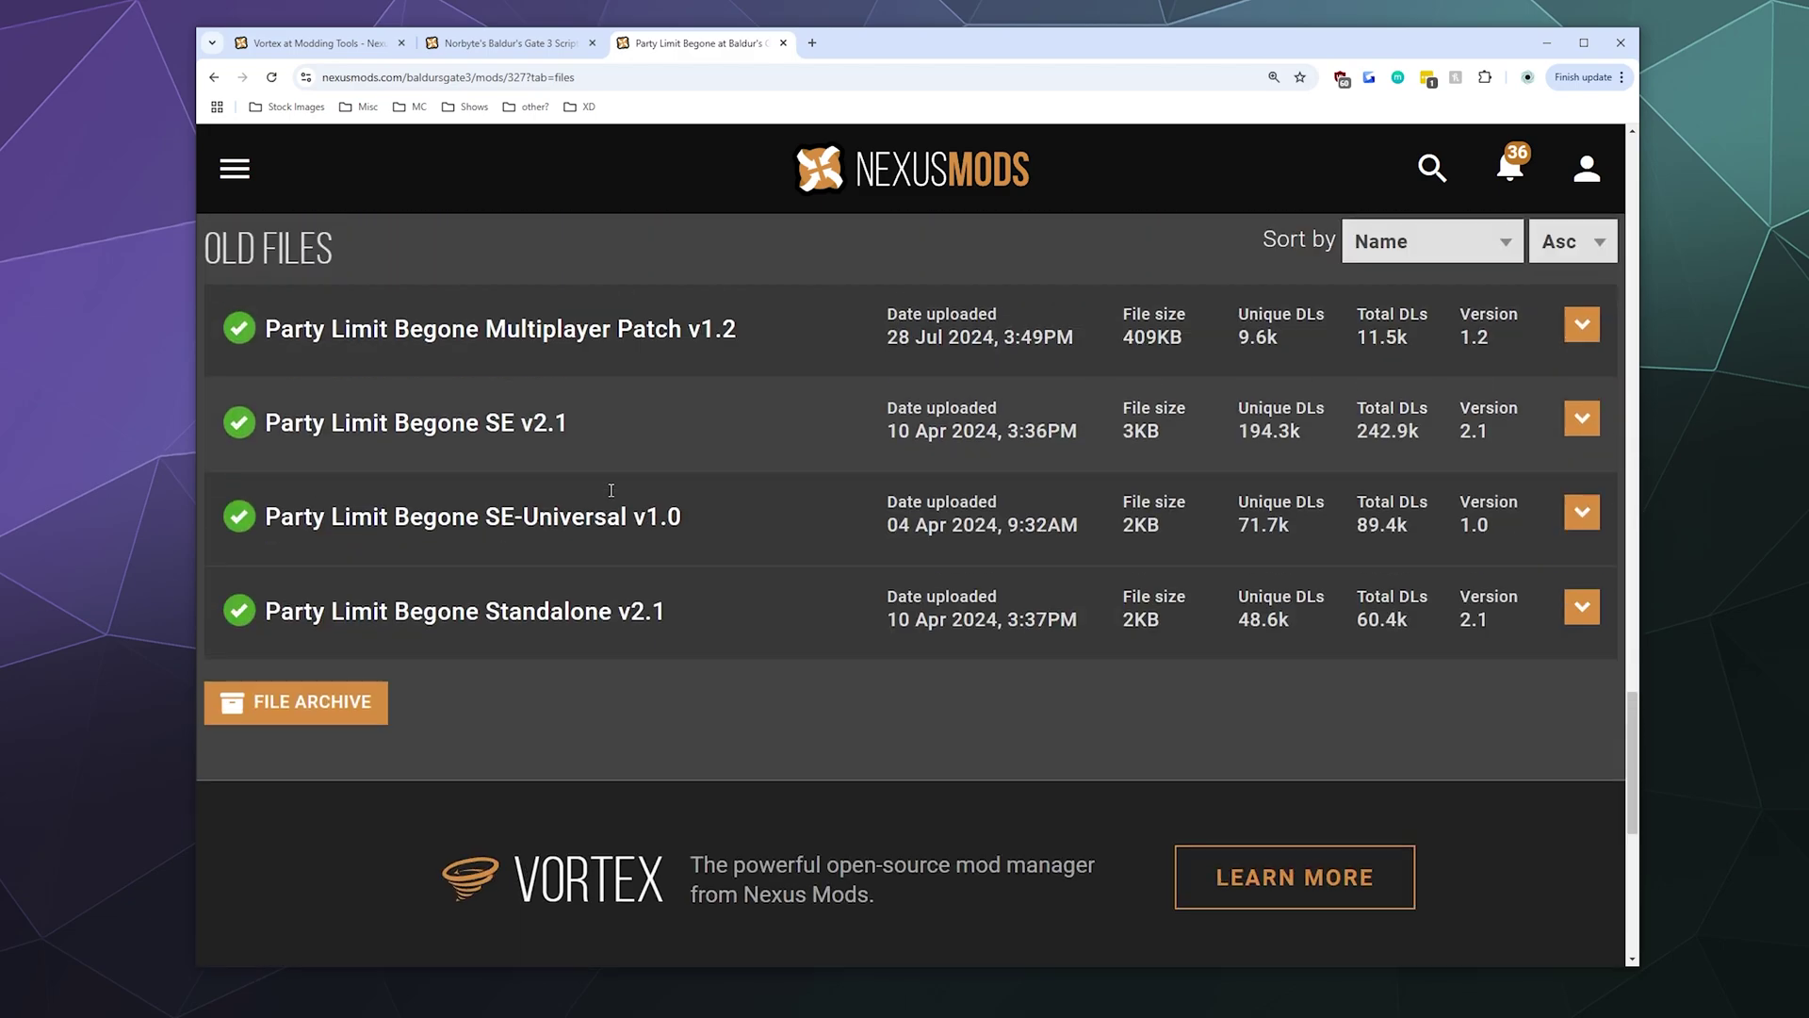
scroll(584, 546, up, 8)
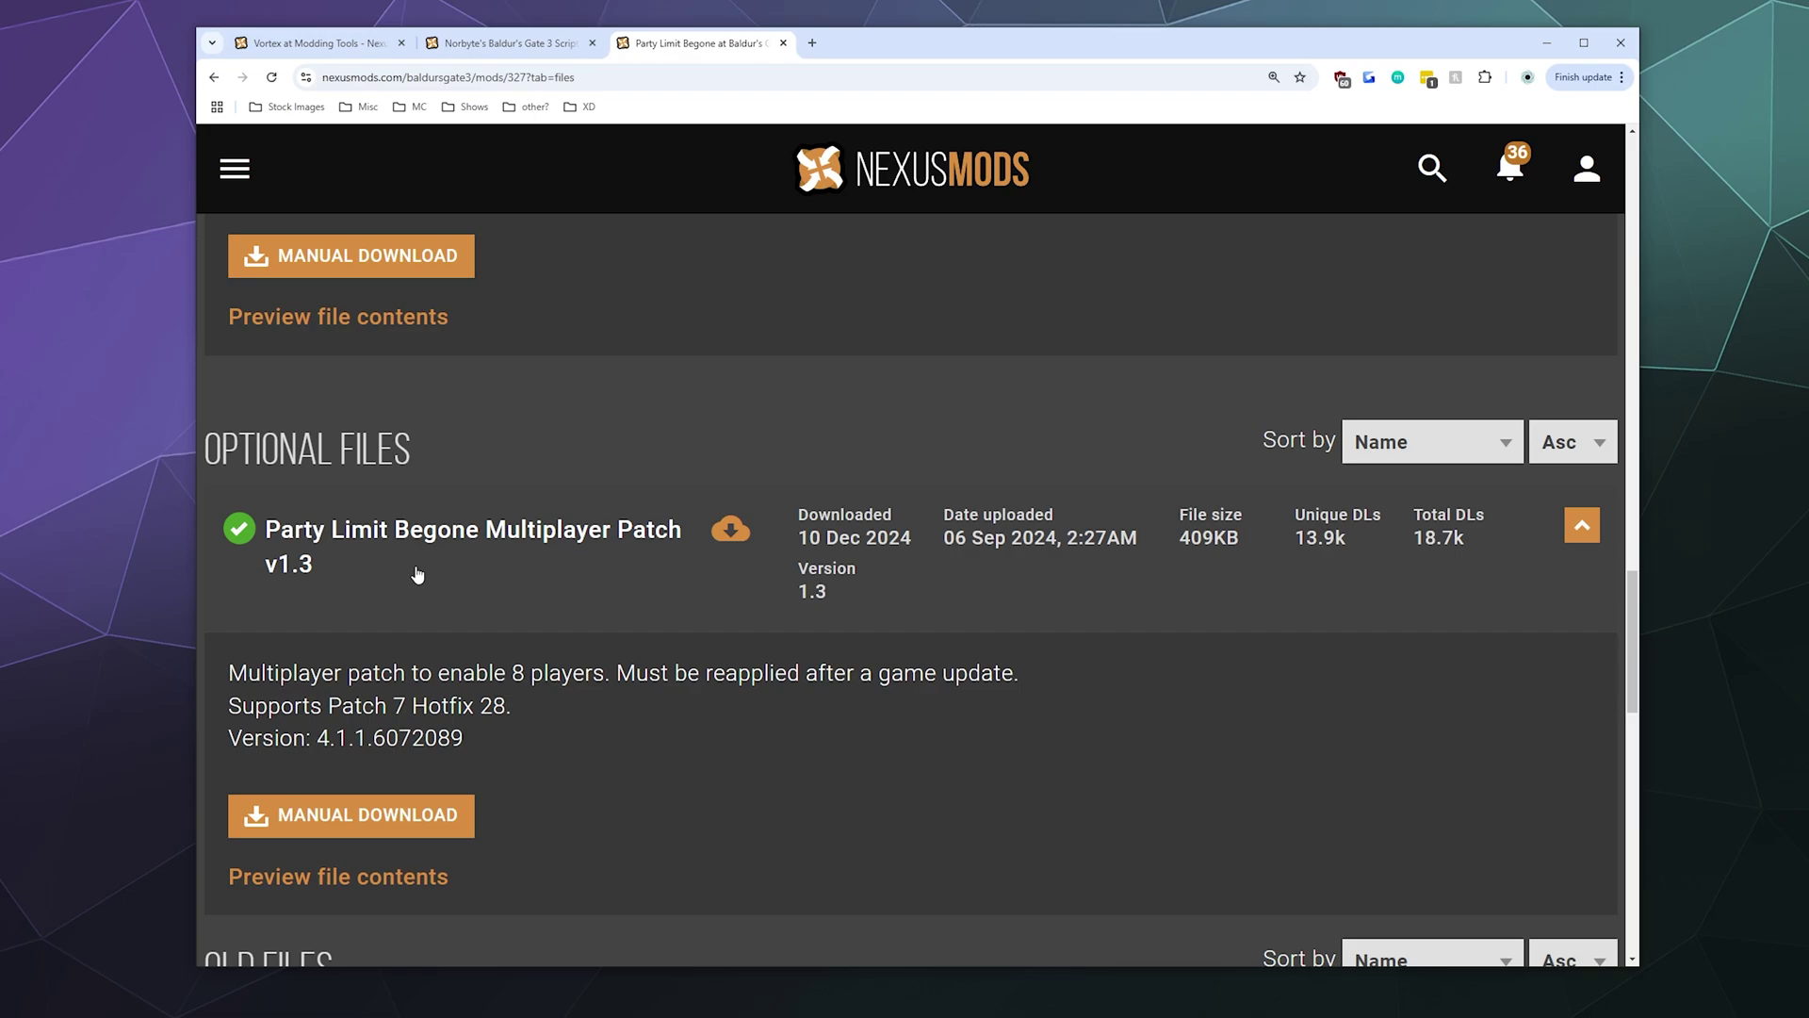
scroll(400, 480, up, 10)
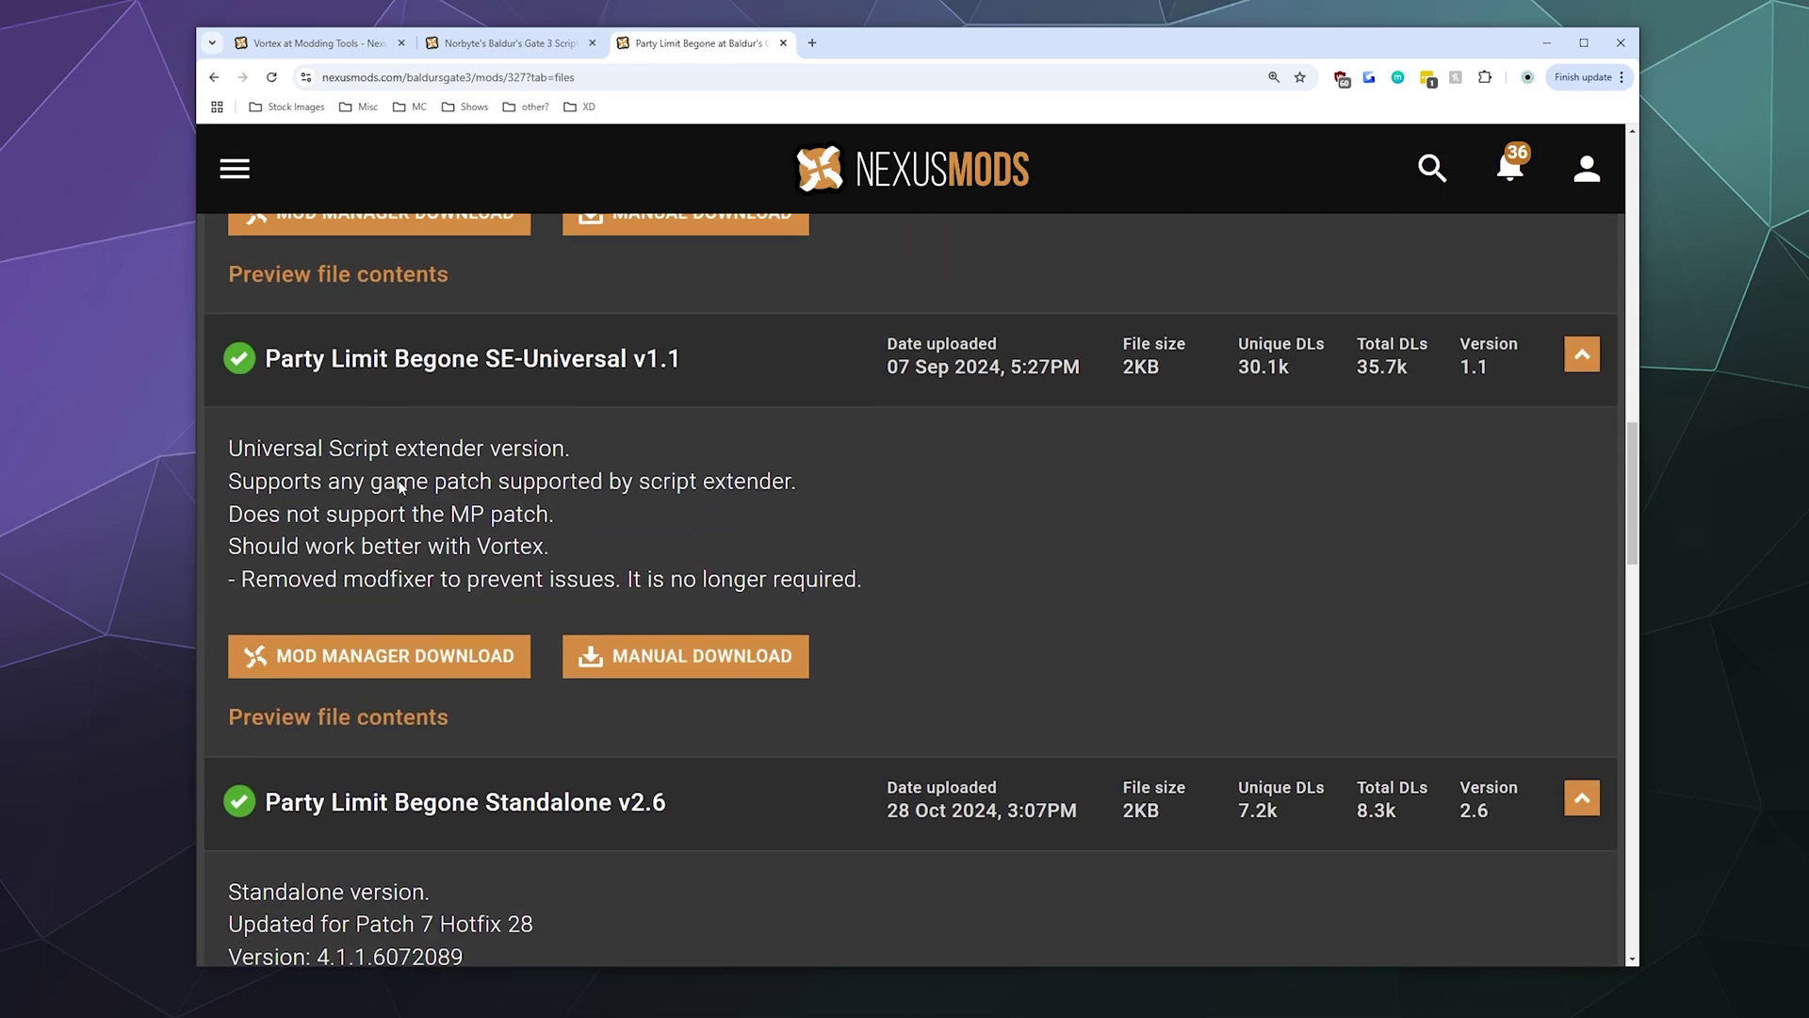
scroll(387, 509, up, 8)
scroll(330, 660, down, 4)
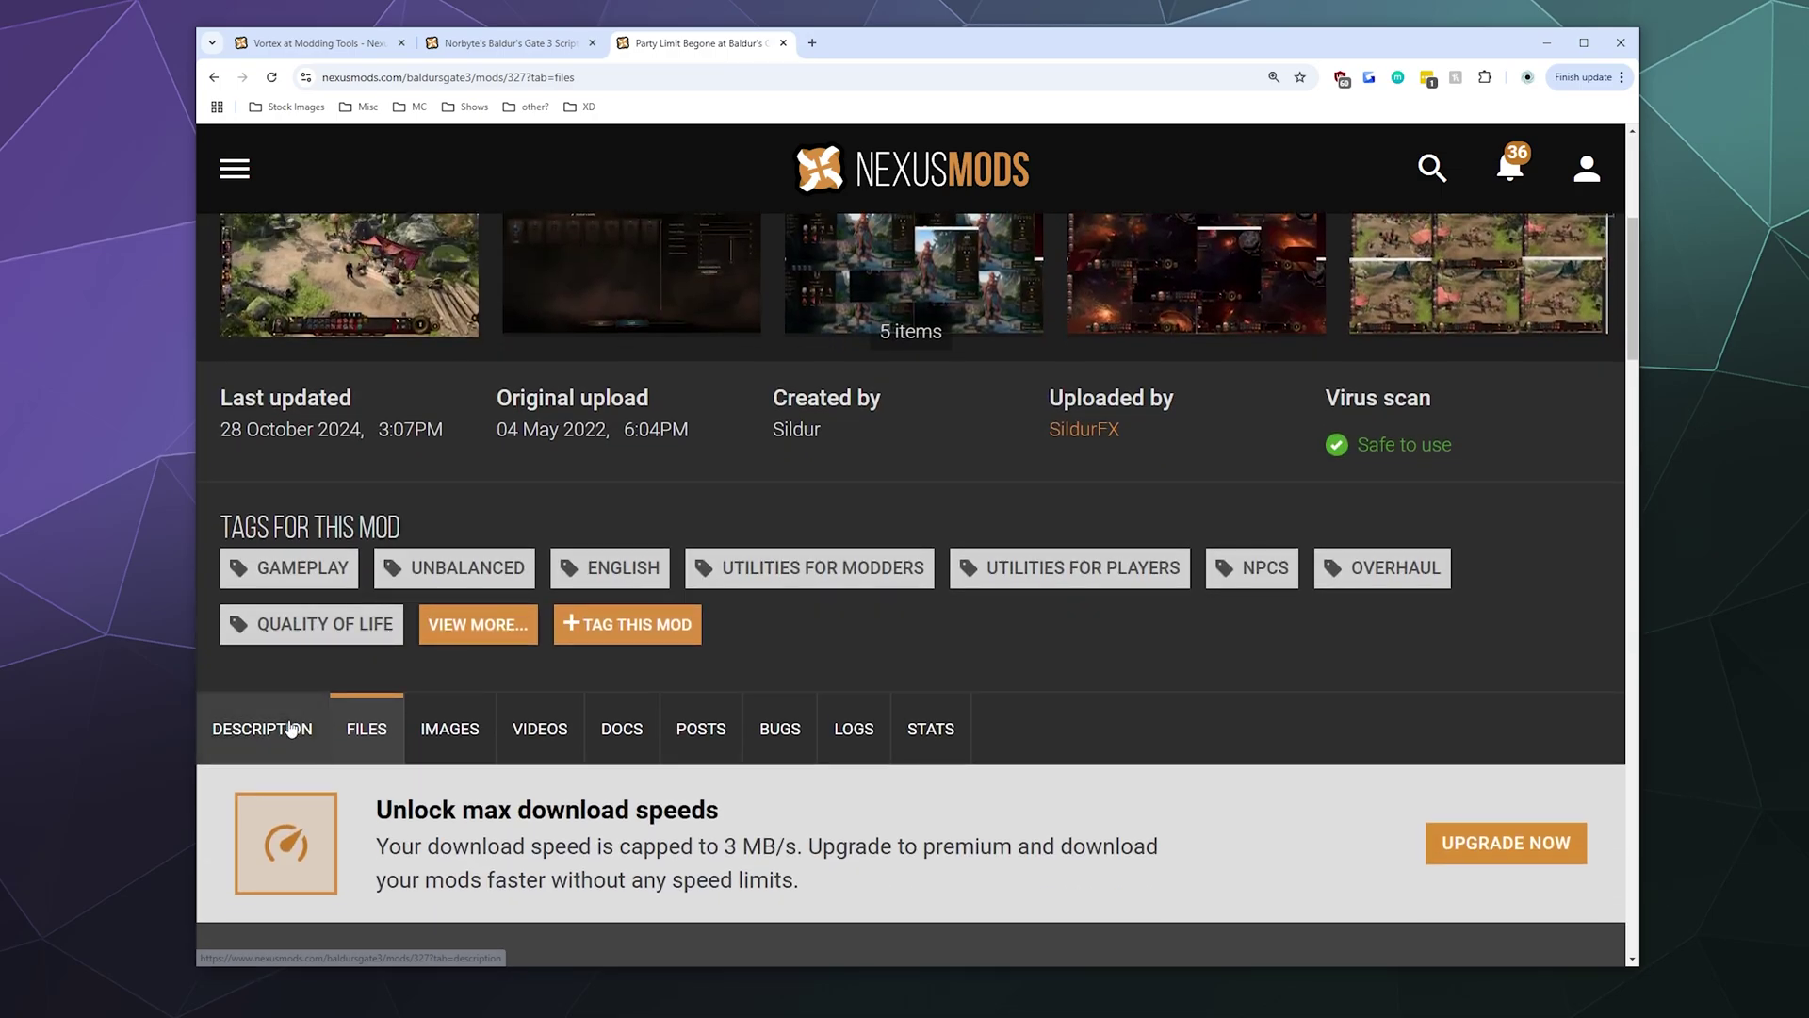
- Read through the Party Limit Begone description, covering its installation, multiplayer patch, Linux and Mac support, and uninstall sections
click(280, 730)
scroll(551, 518, down, 7)
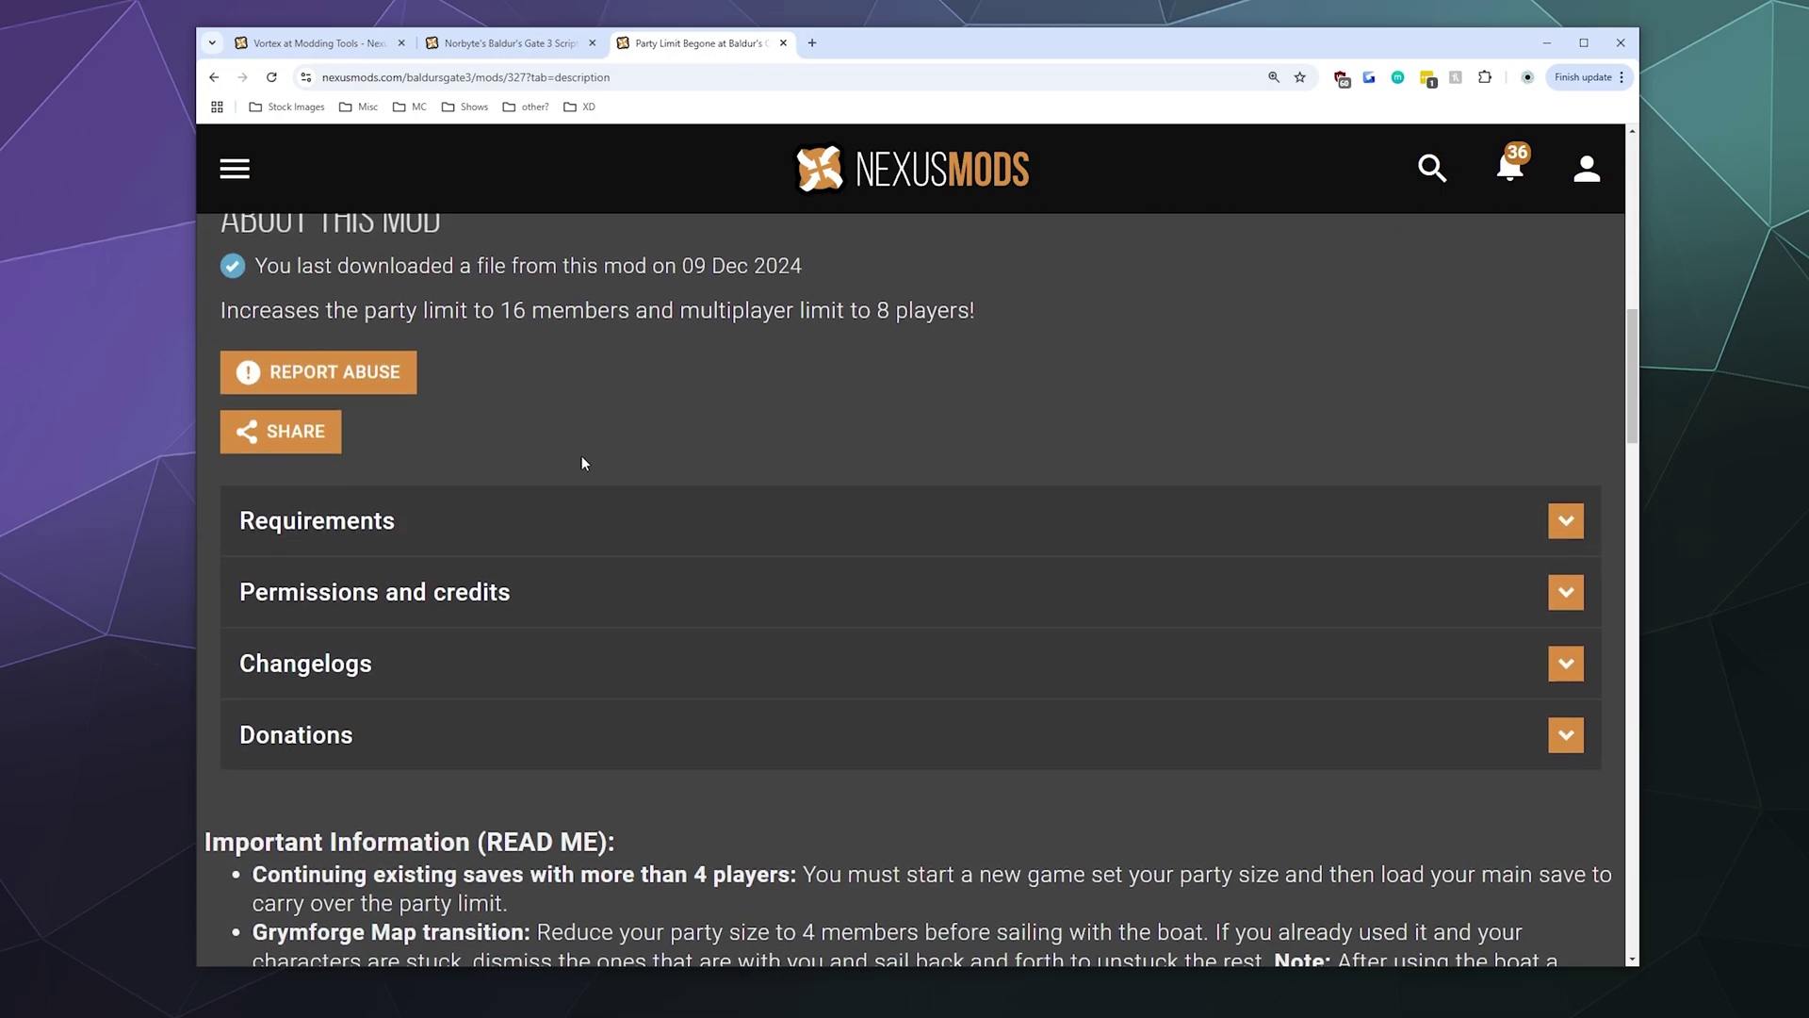
scroll(581, 455, down, 5)
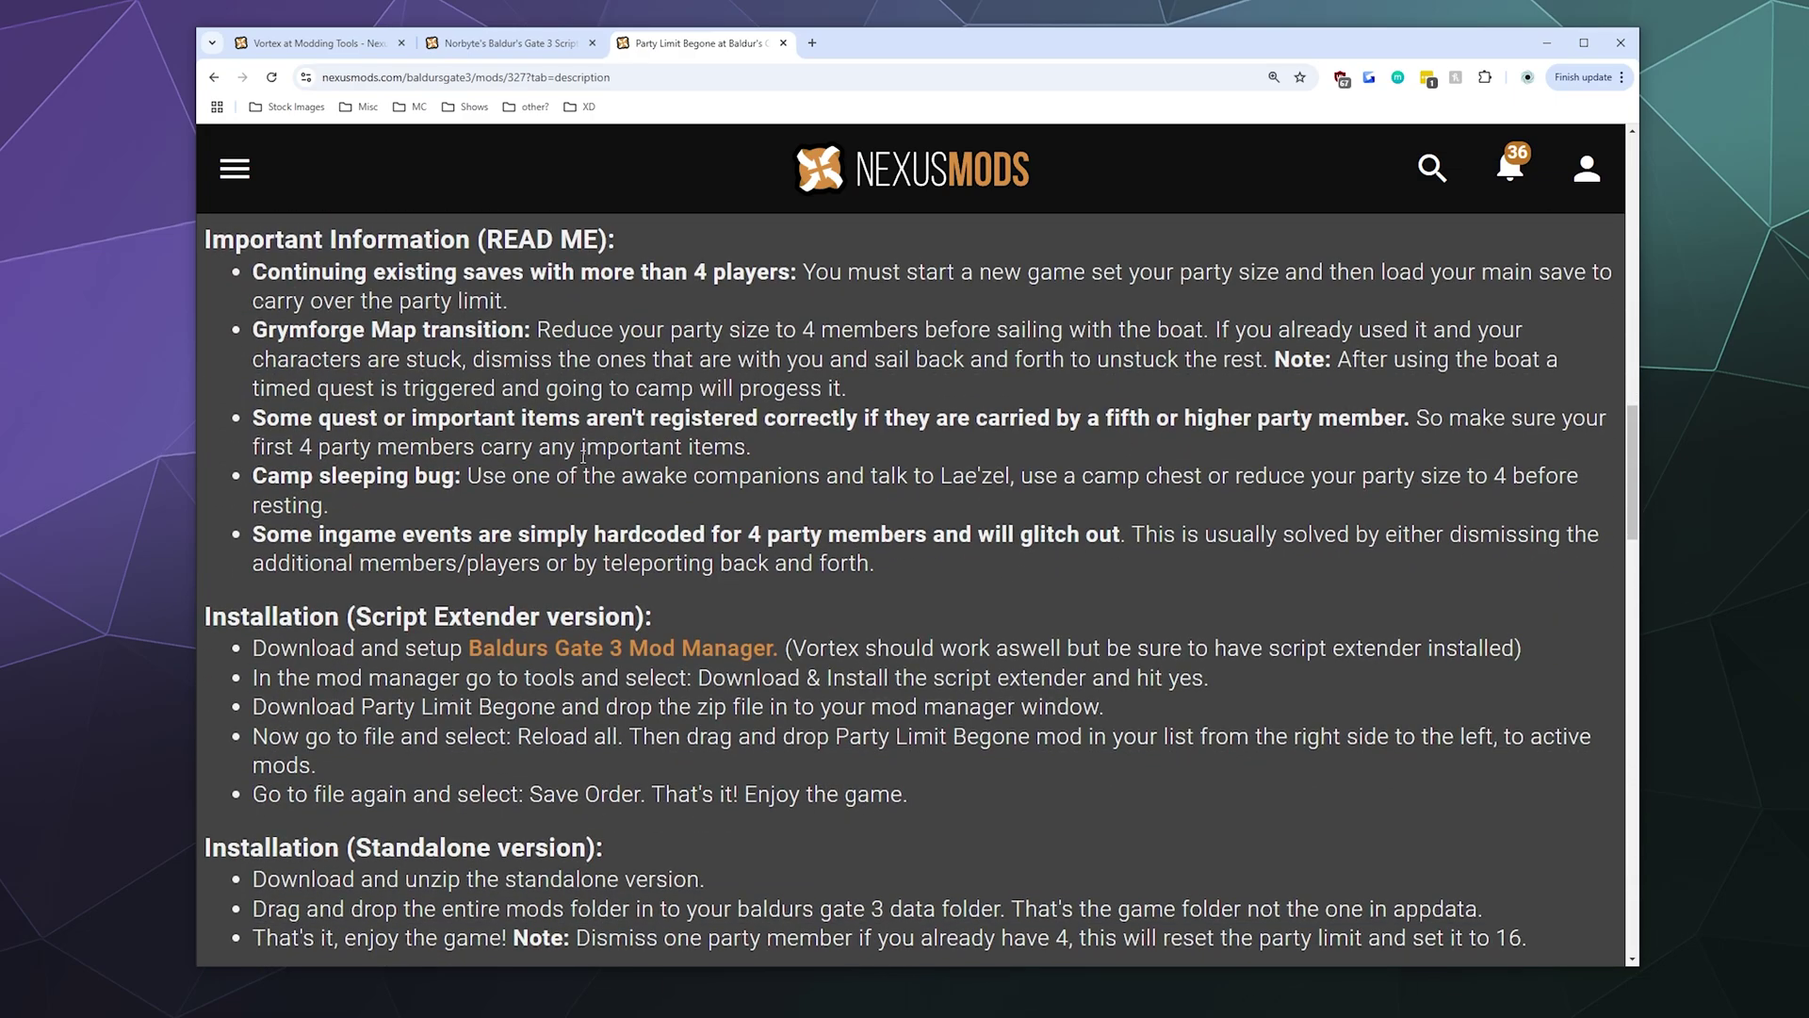
scroll(582, 455, down, 7)
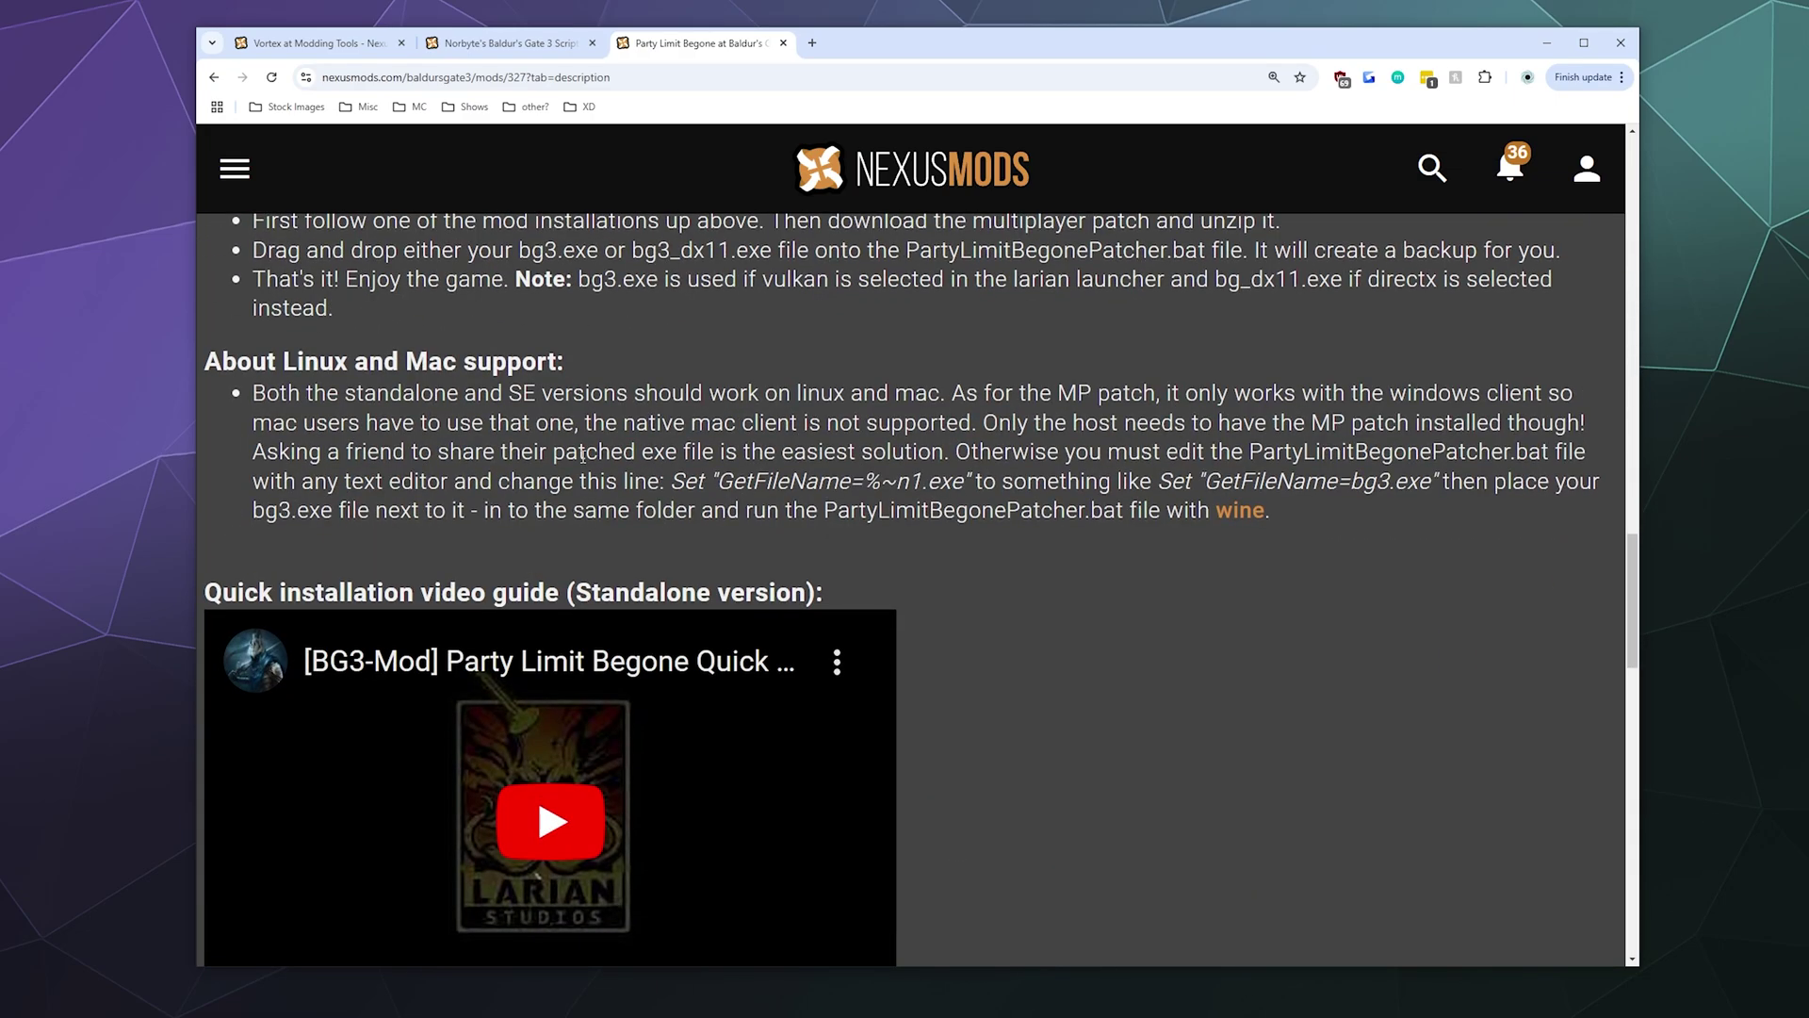
scroll(583, 456, down, 10)
scroll(583, 456, up, 4)
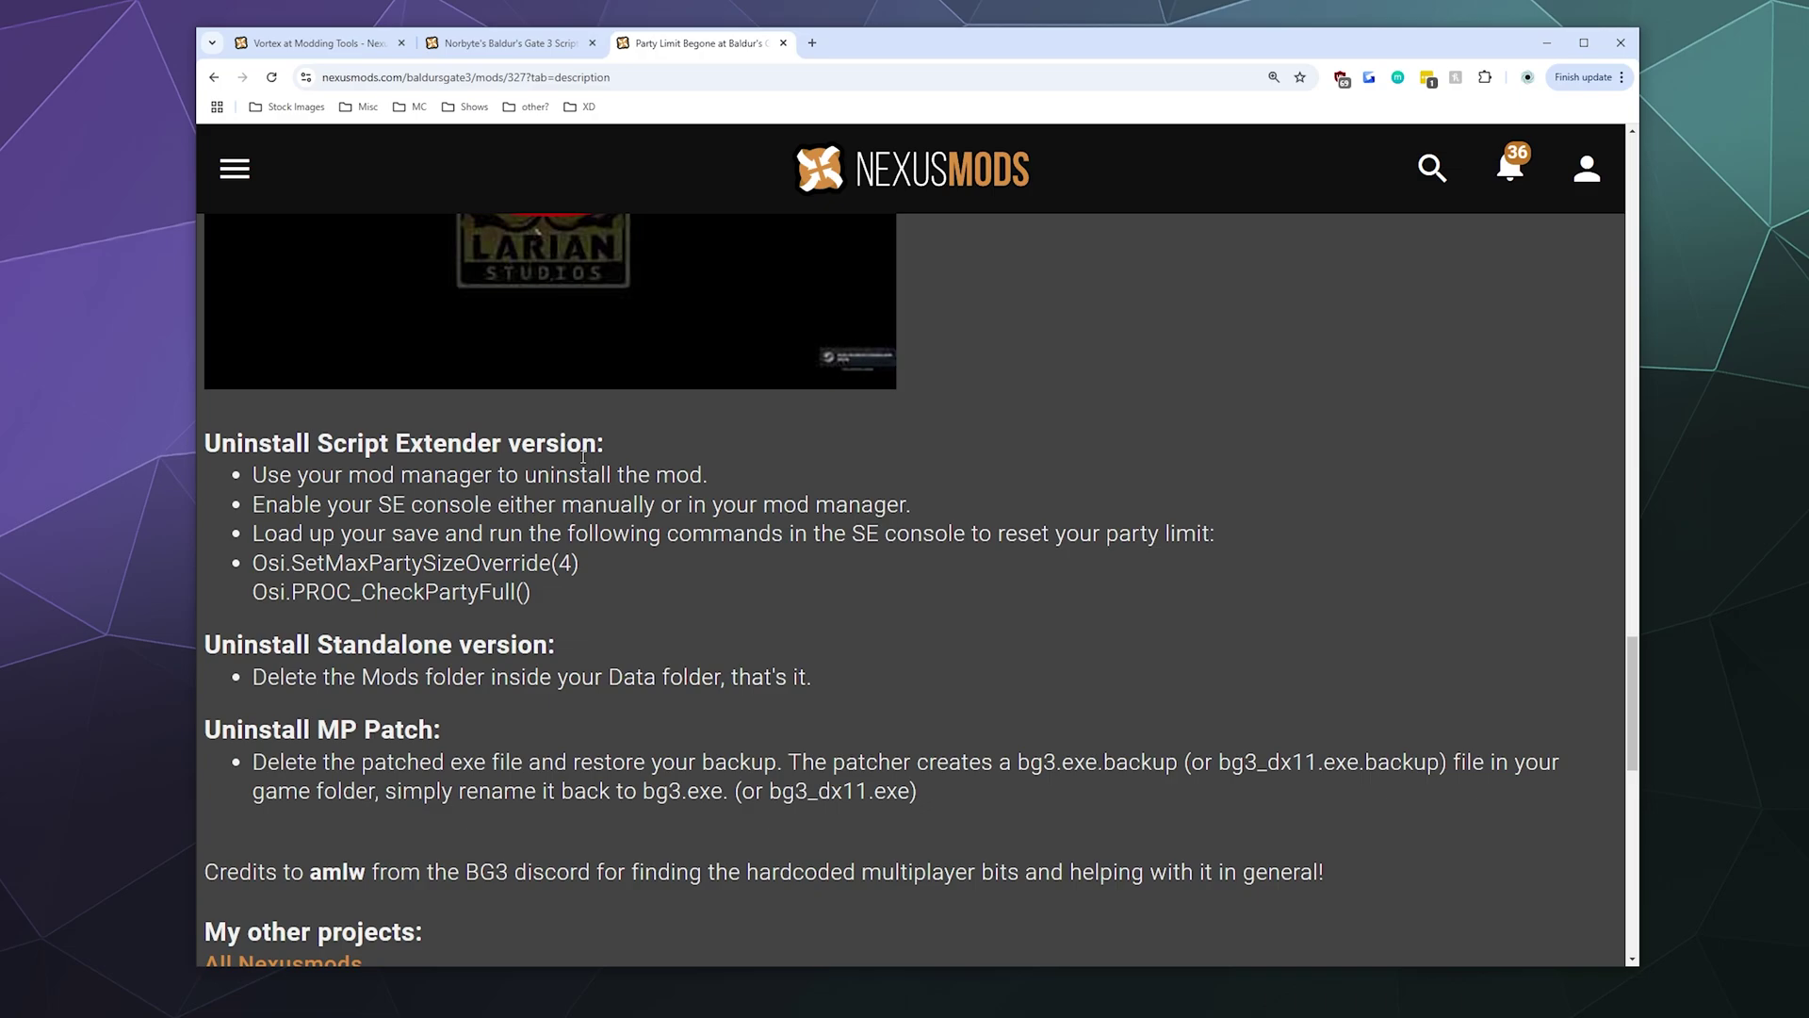
- Return to the "Important Information (READ ME)" section of the mod description and highlight its heading
scroll(583, 456, up, 10)
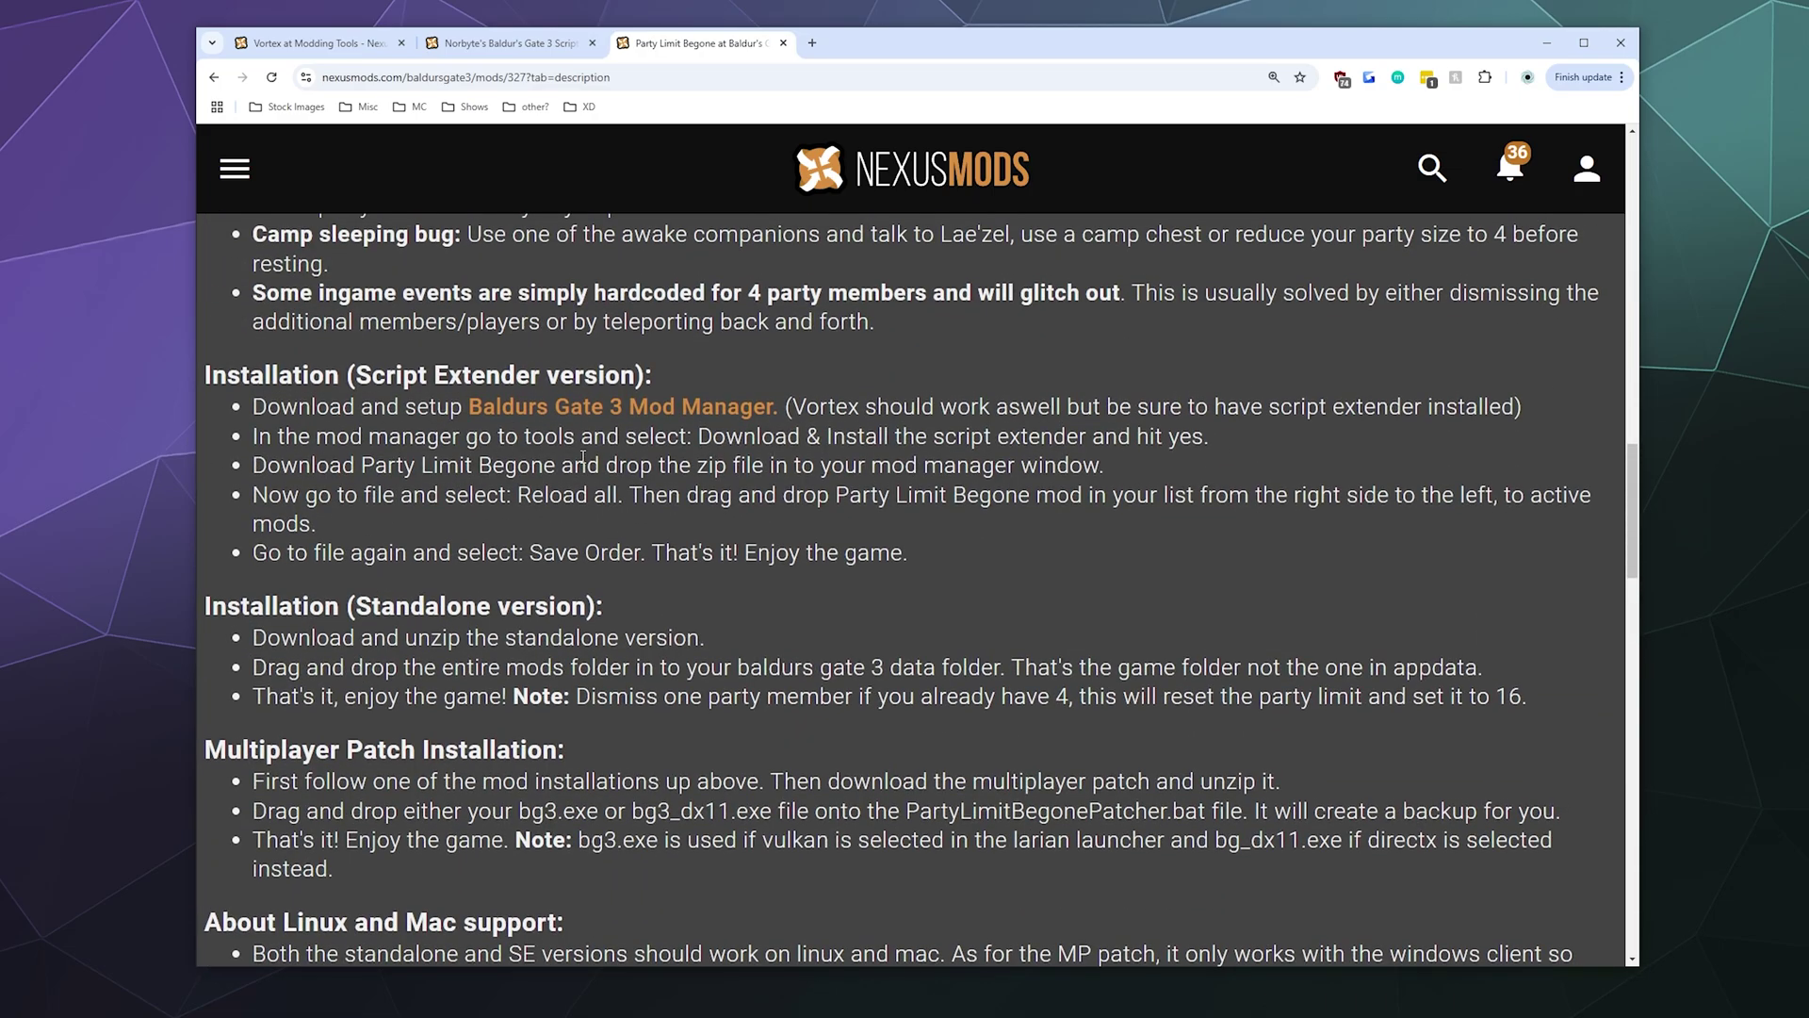
scroll(584, 456, up, 10)
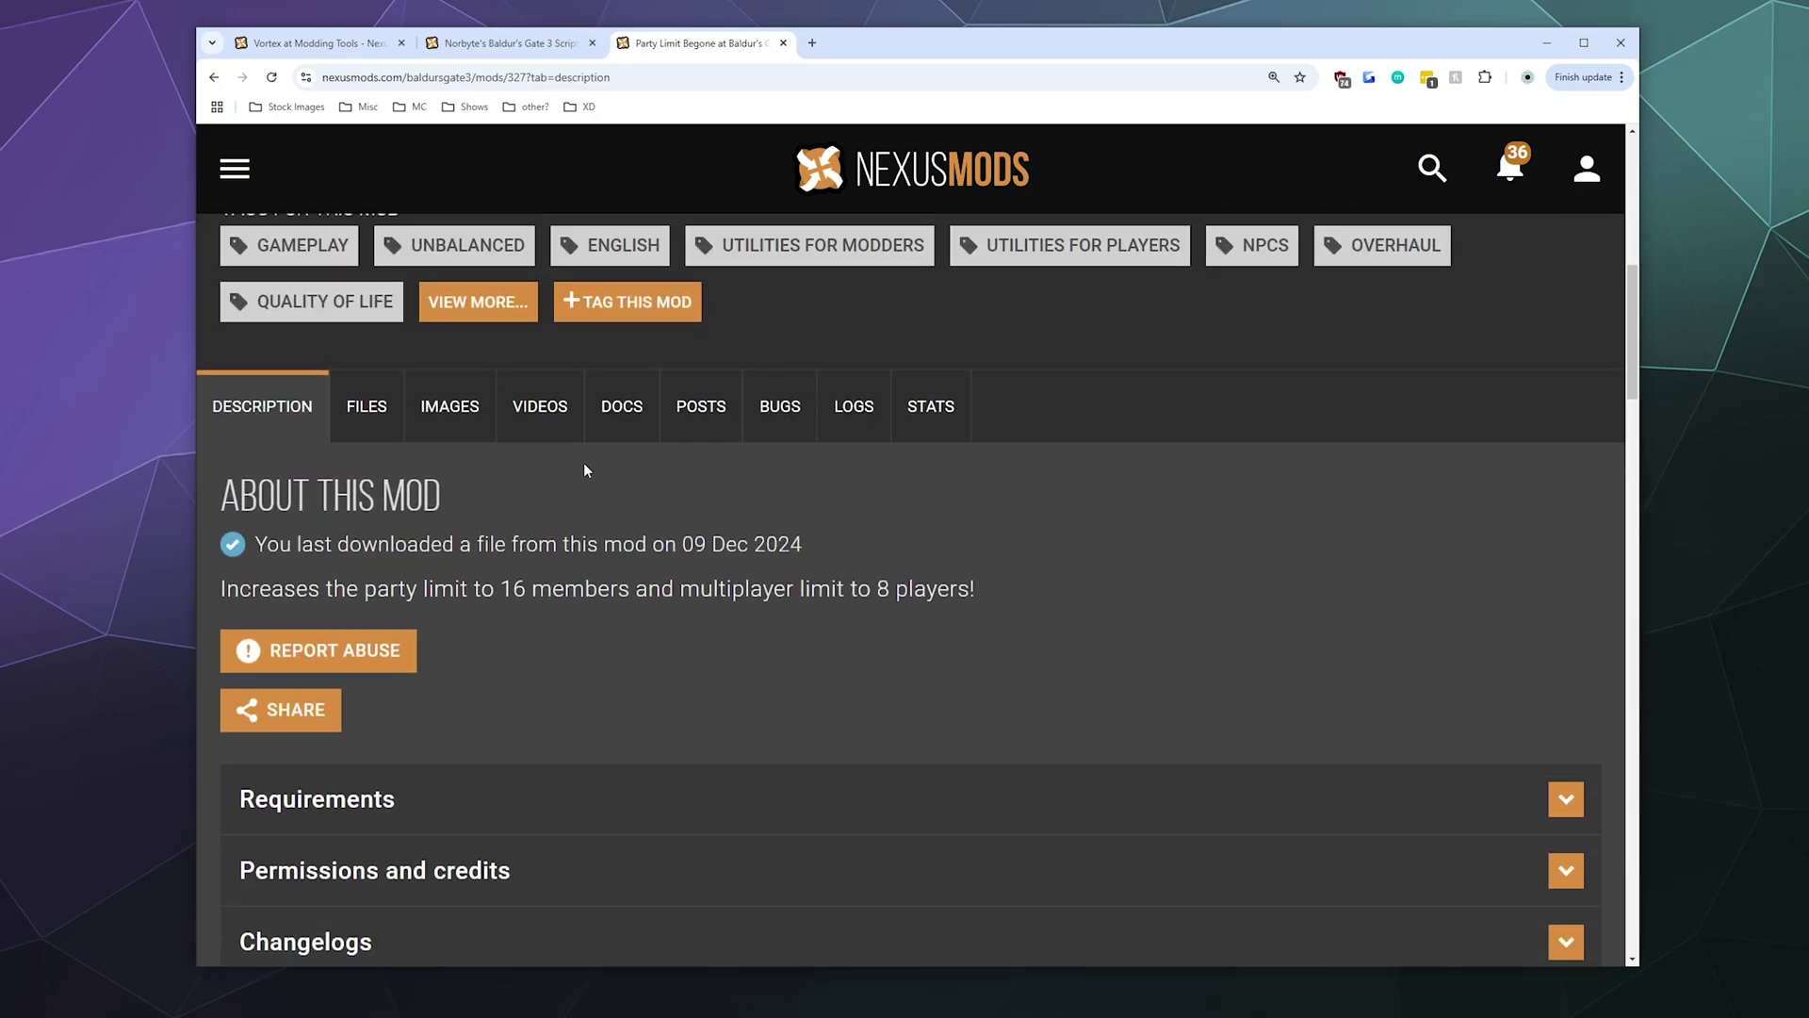
scroll(585, 470, down, 4)
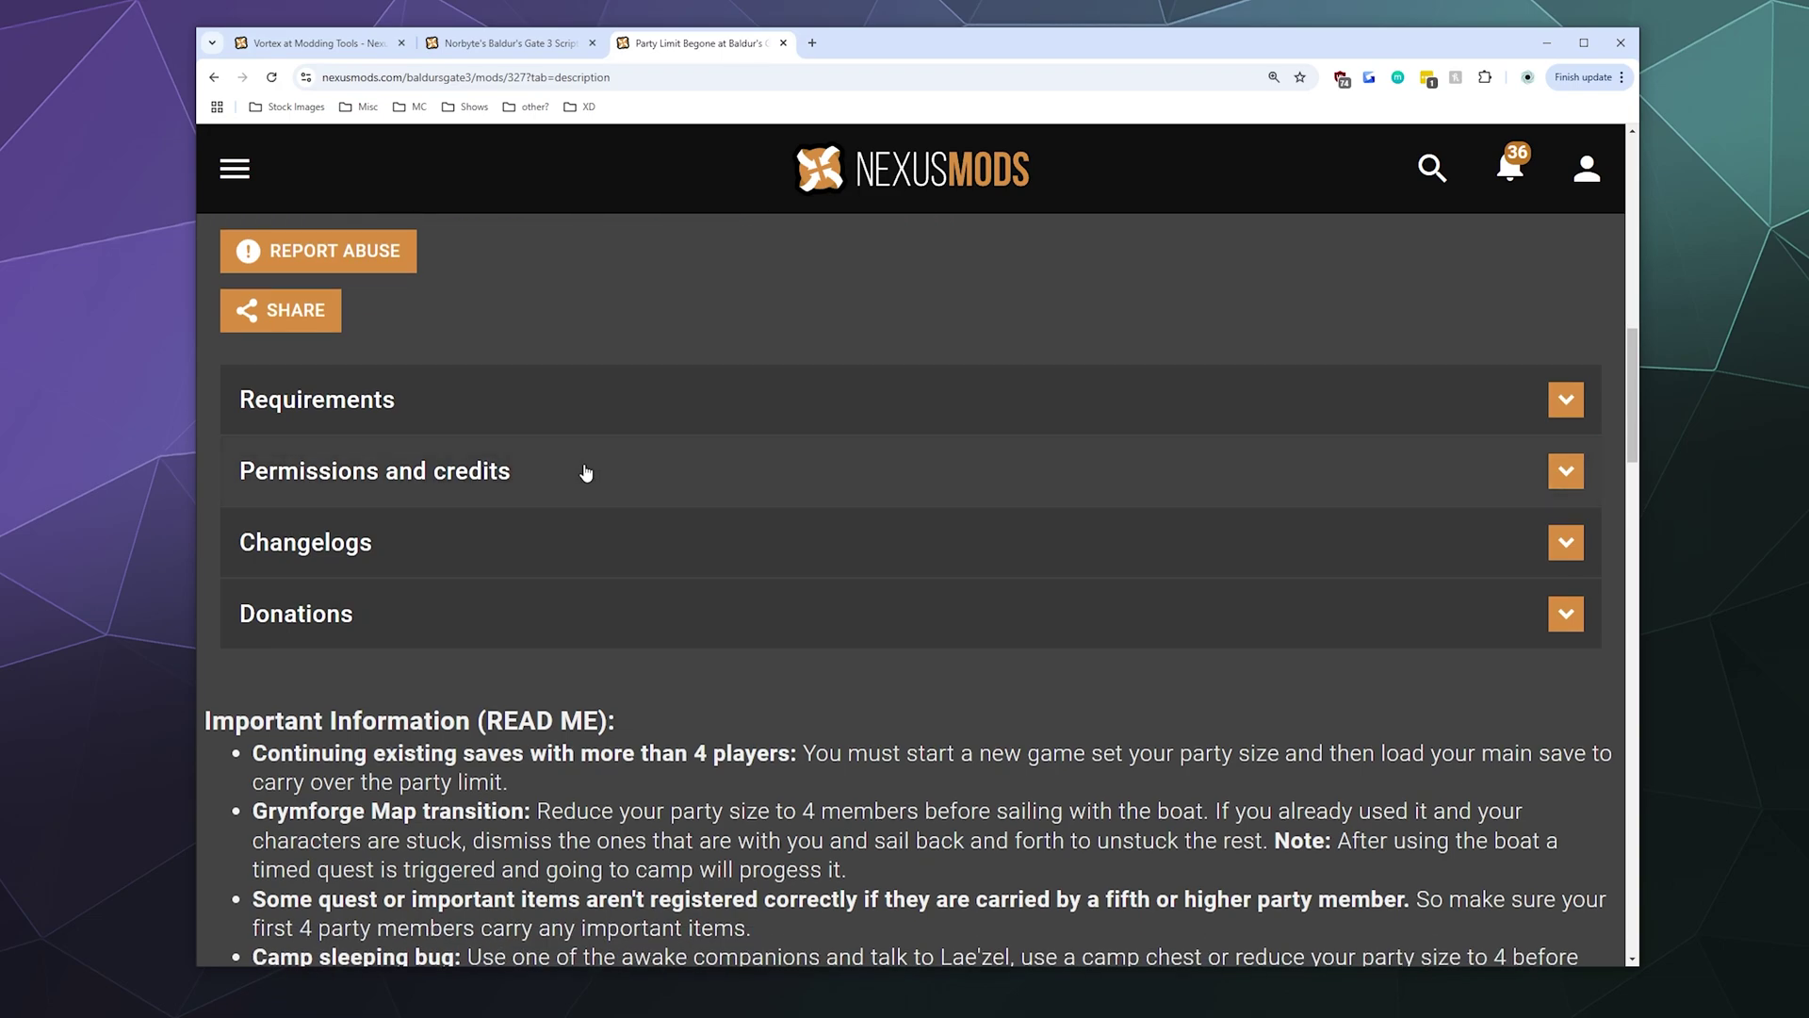
scroll(585, 480, down, 3)
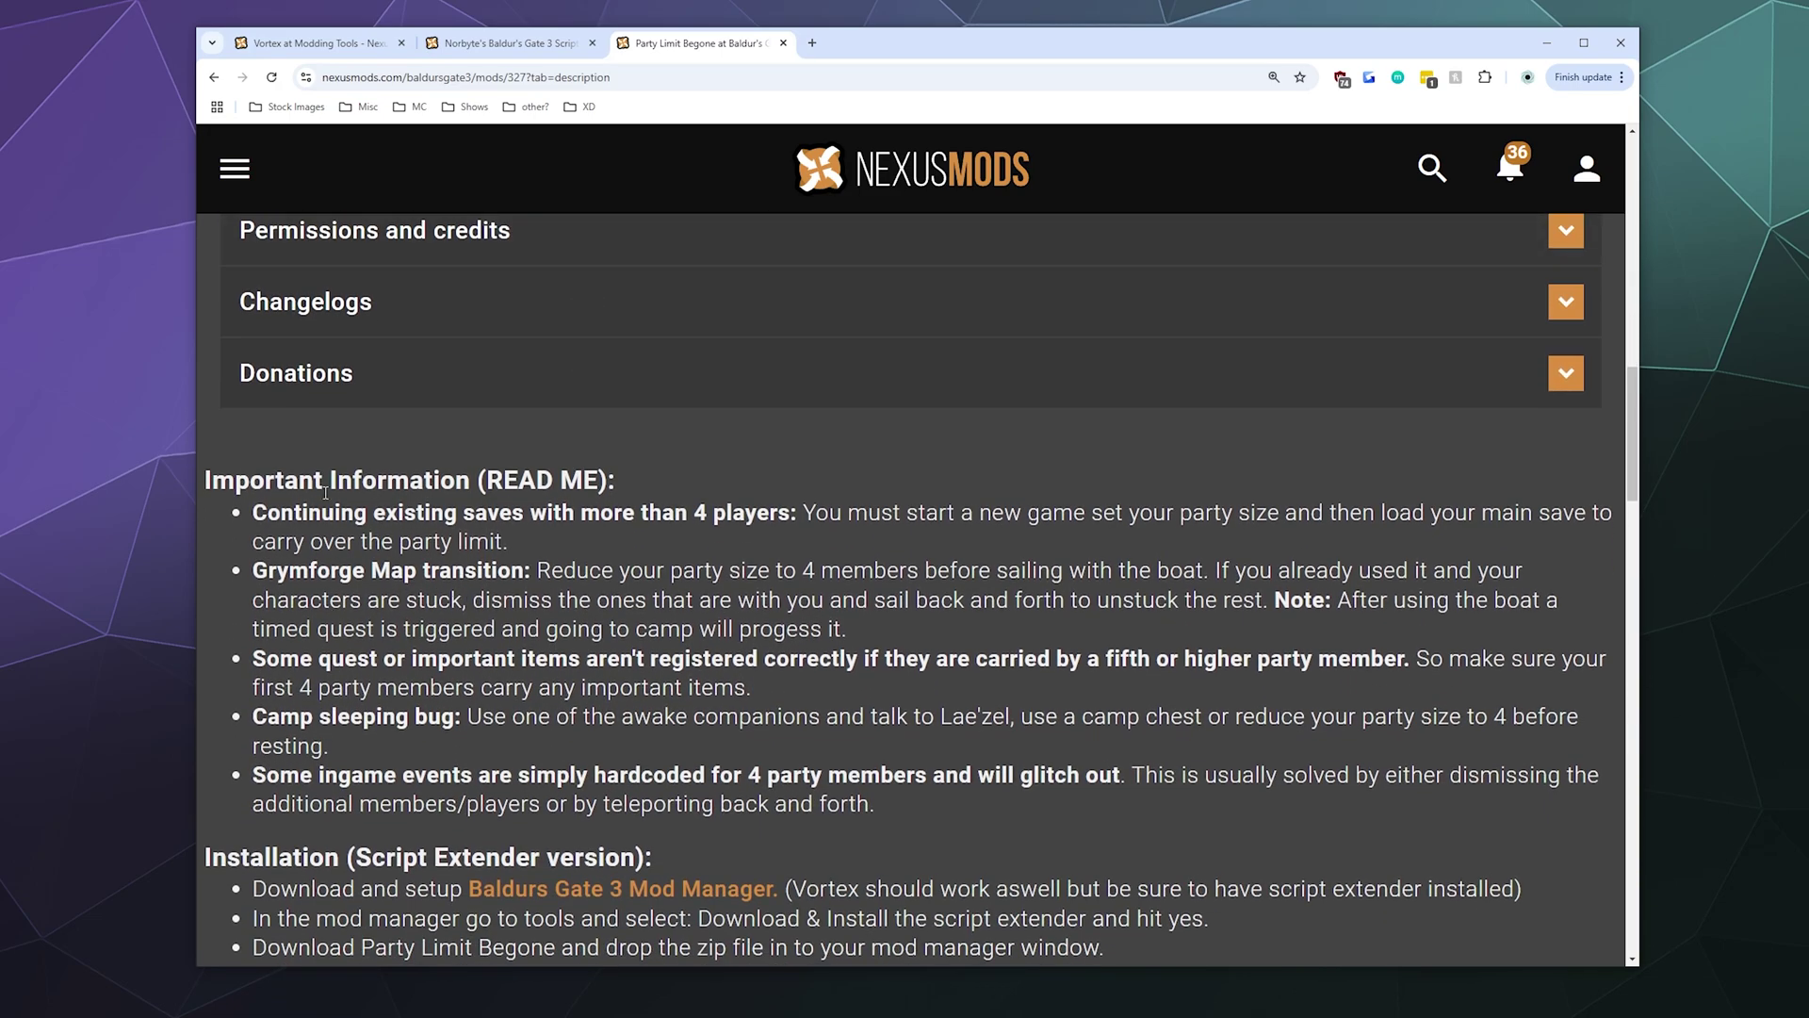
drag(254, 485, 580, 480)
- Minimize the browser and move the Party Limit Begone folder window aside to uncover more of Vortex's mods list
click(1546, 43)
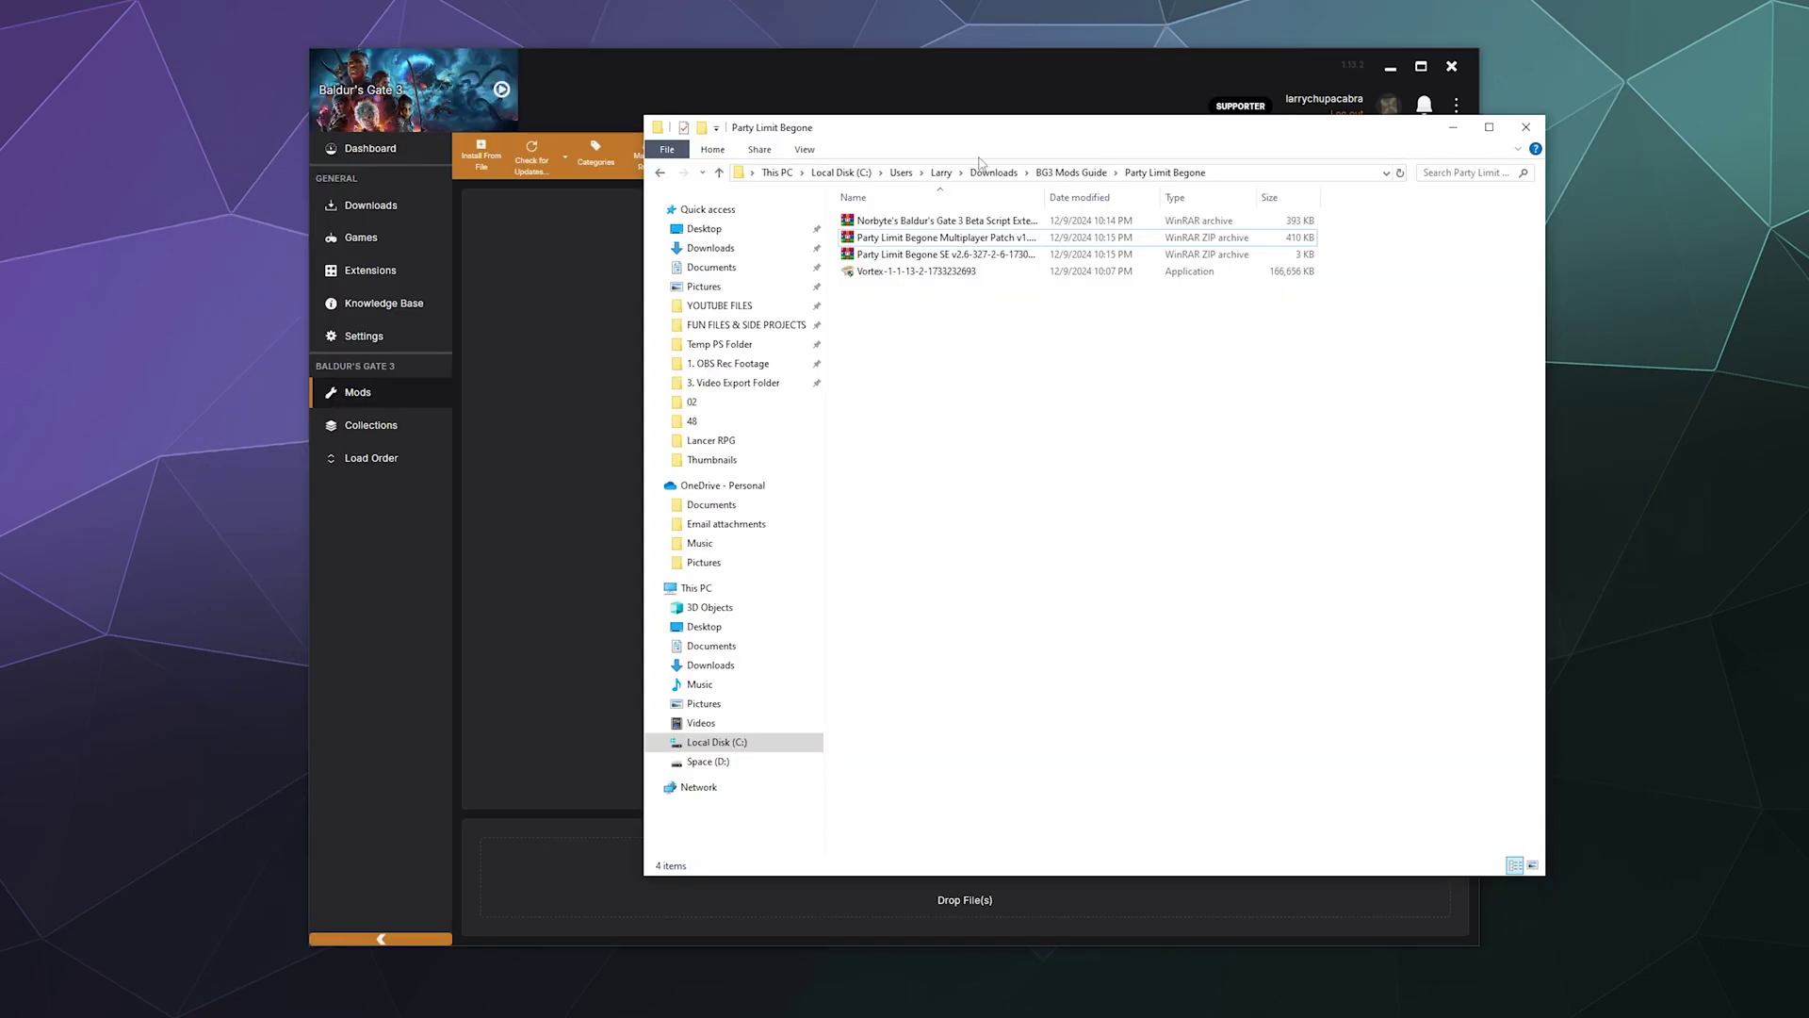
drag(975, 147, 1302, 62)
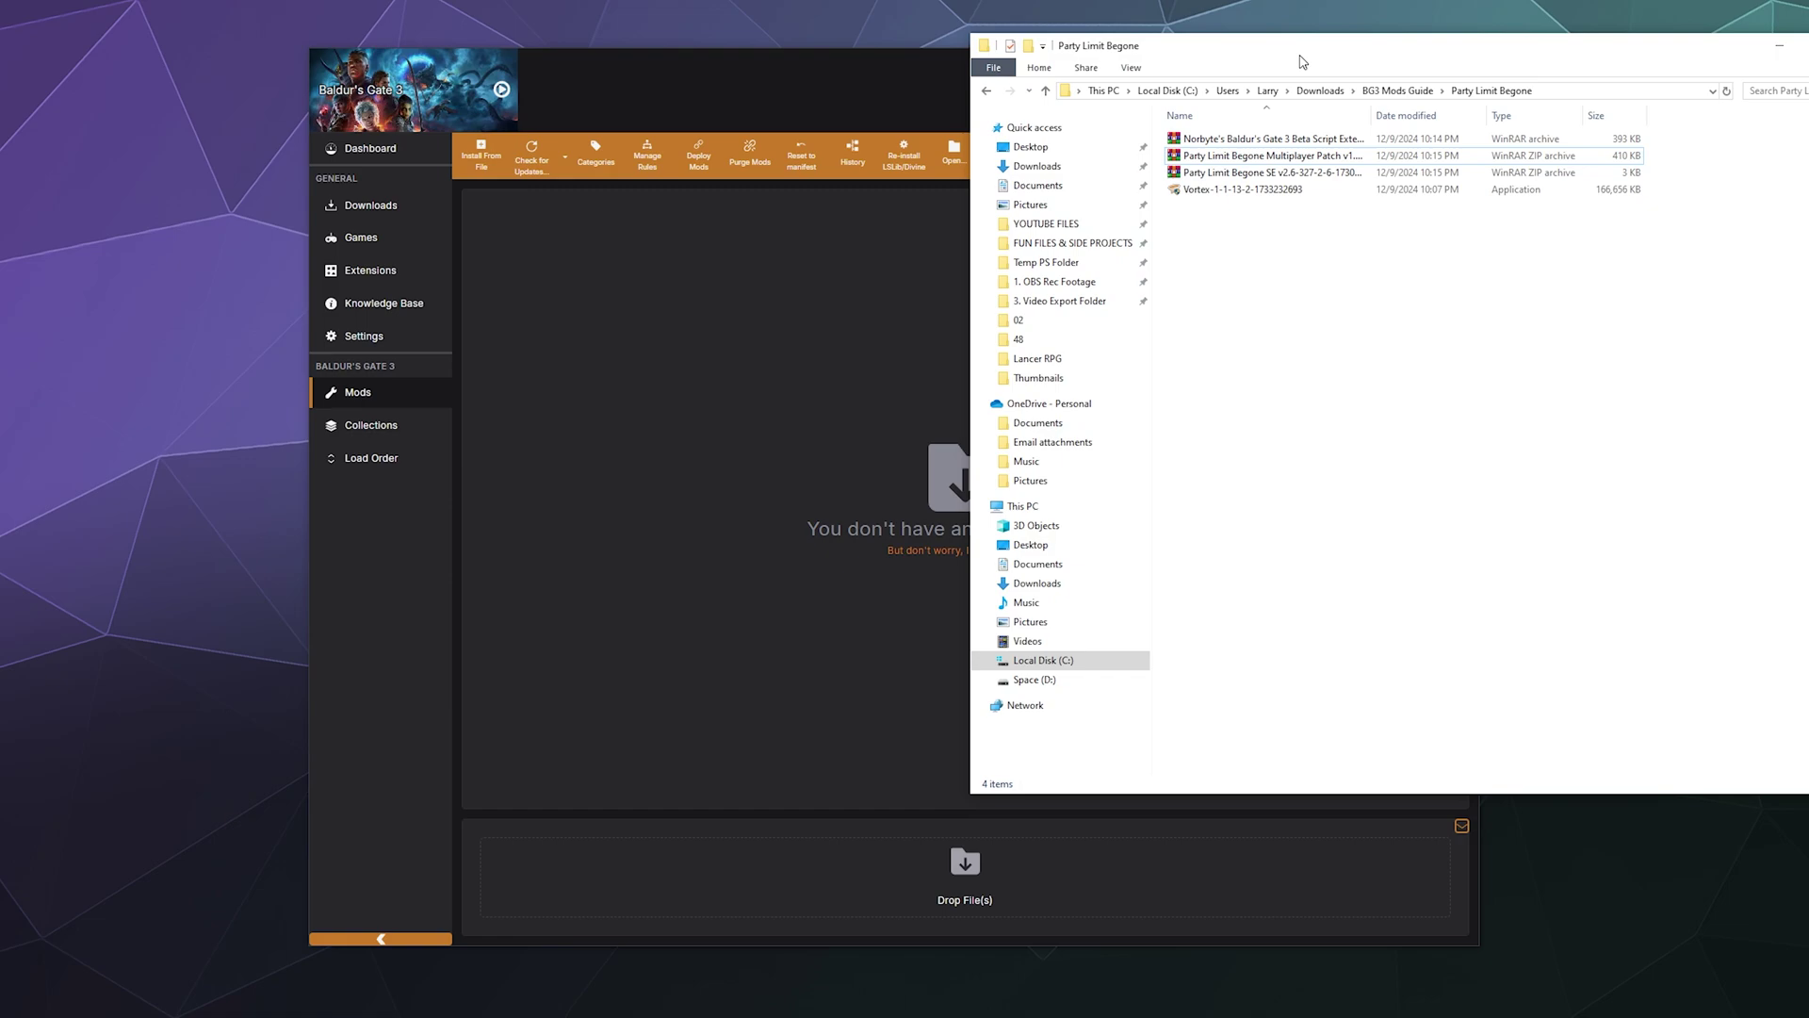
- Add the Baldur's Gate 3 Beta Script Extender archive from the Party Limit Begone folder to Vortex to install it
drag(1303, 61, 1376, 65)
click(1338, 142)
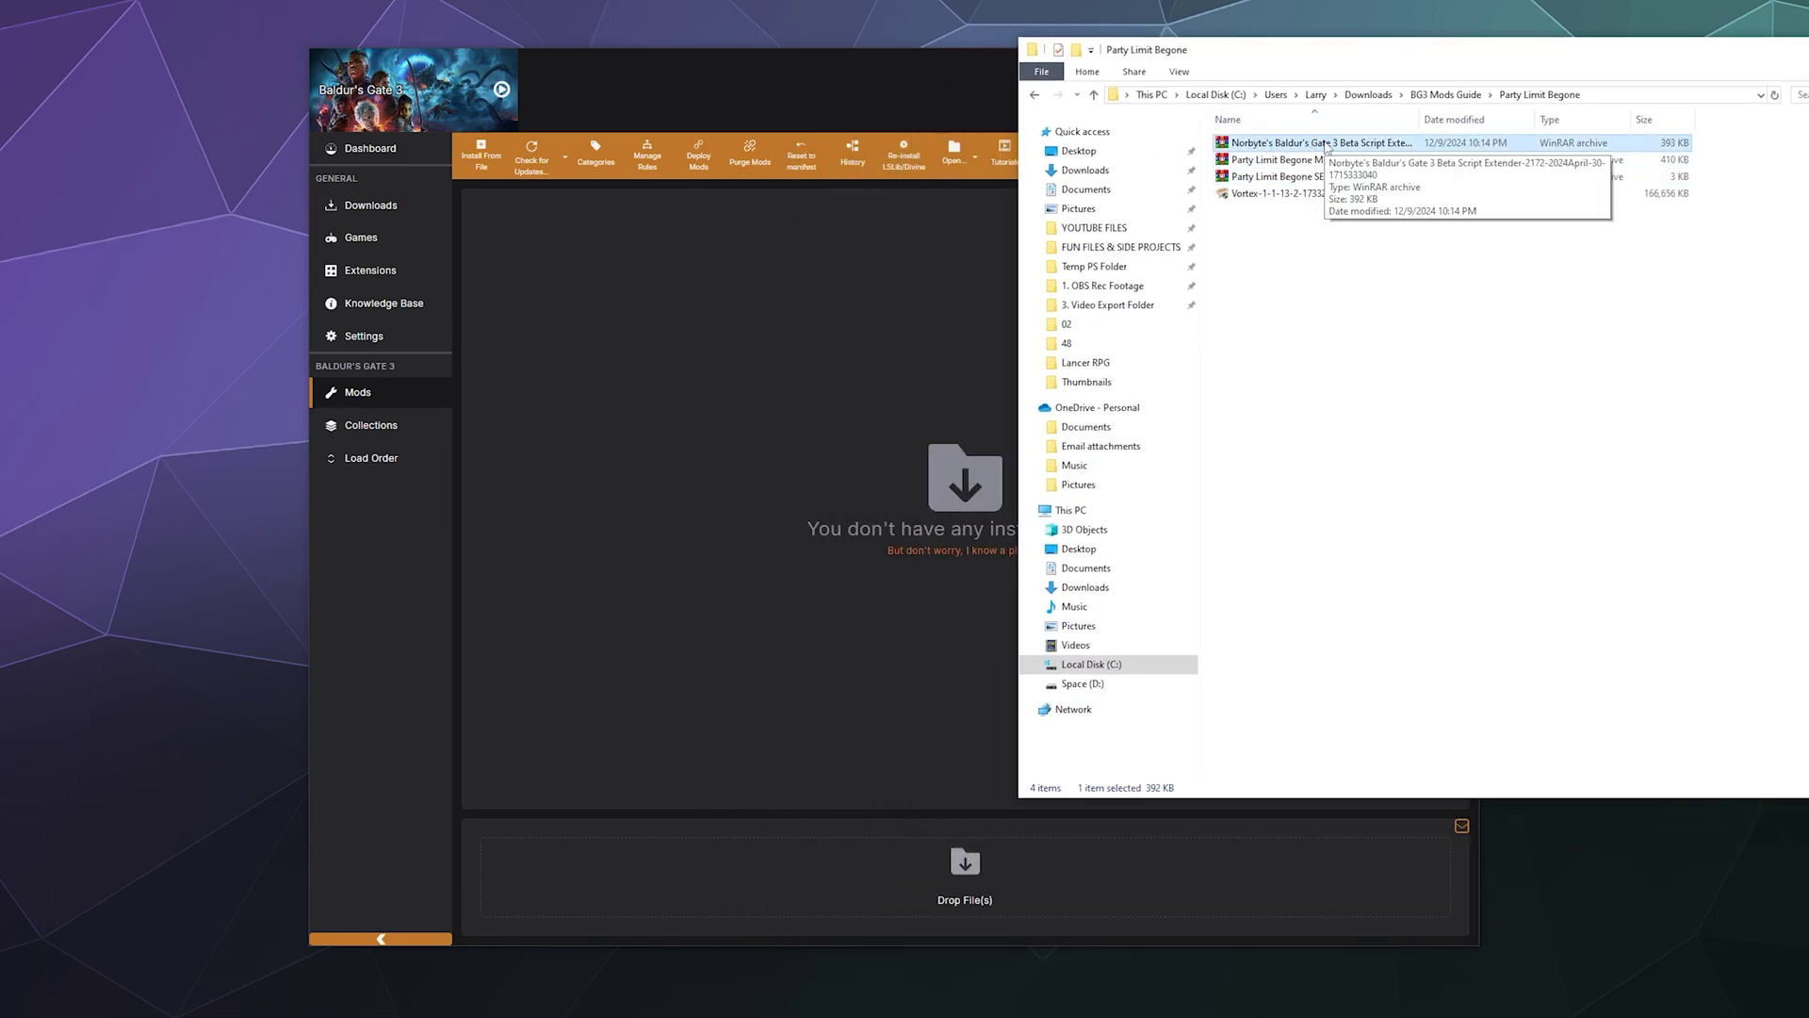
drag(1326, 146, 1338, 203)
click(670, 421)
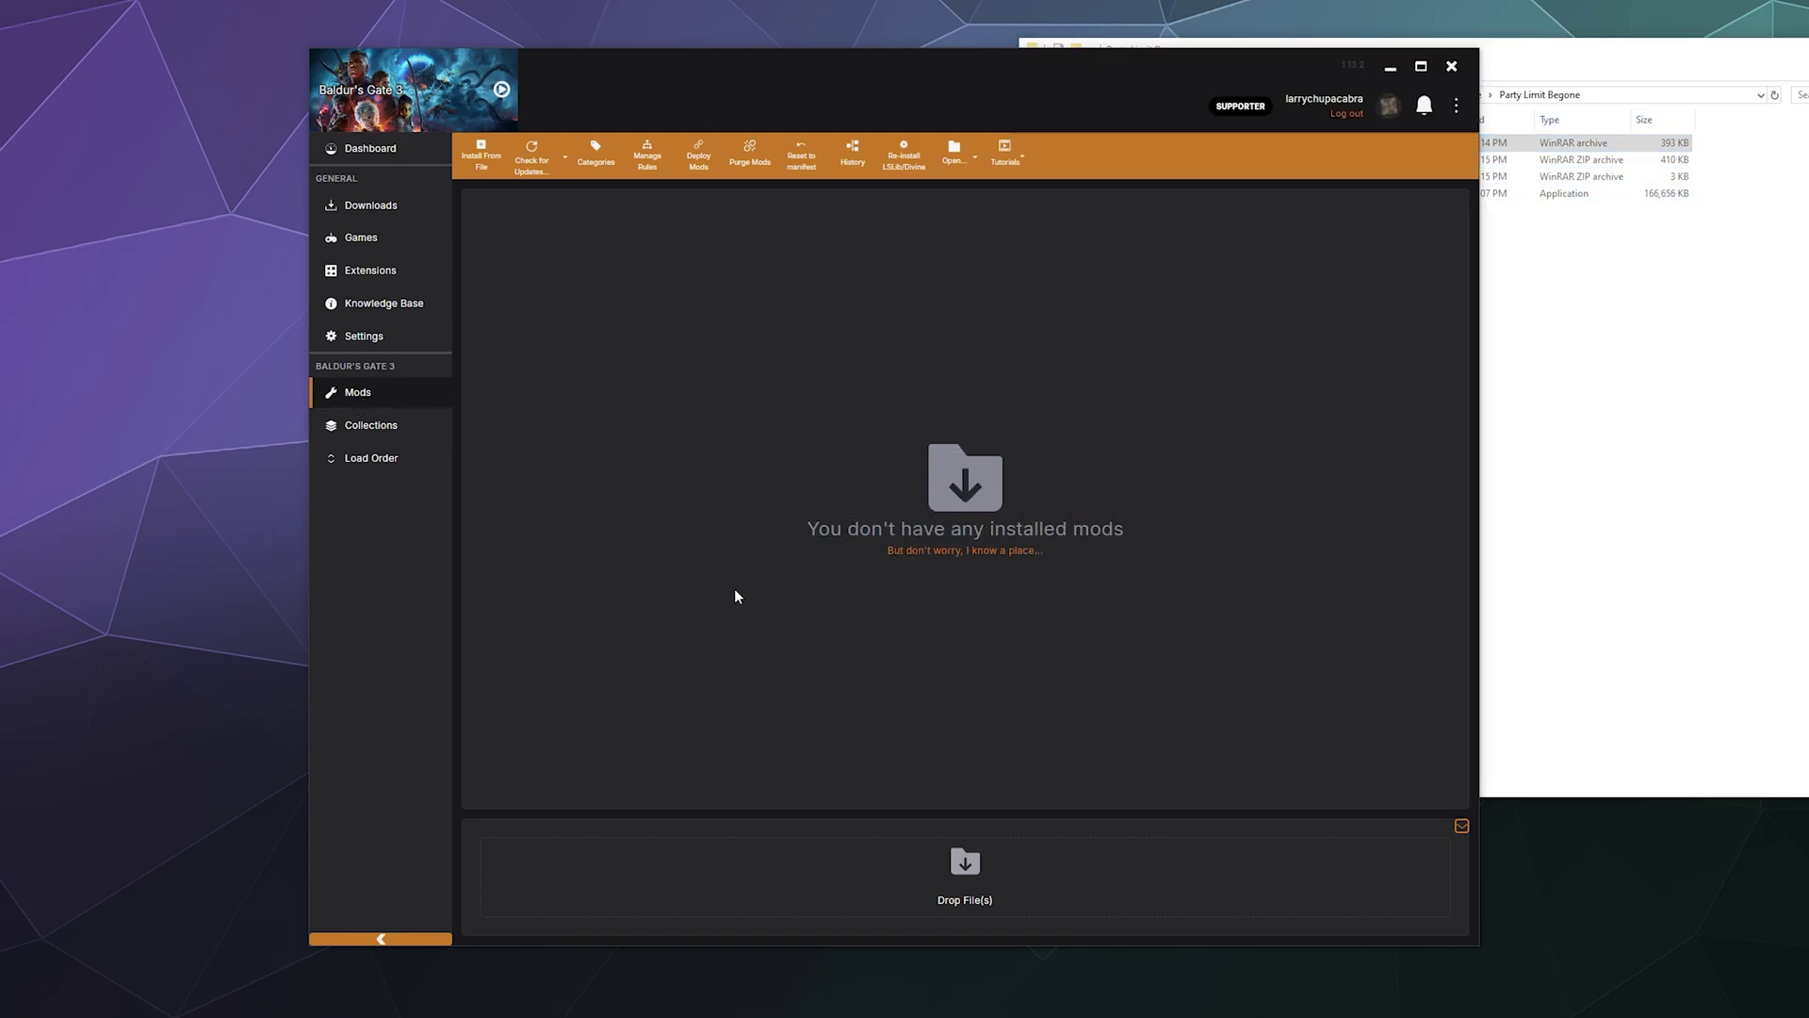
click(1663, 429)
click(1291, 144)
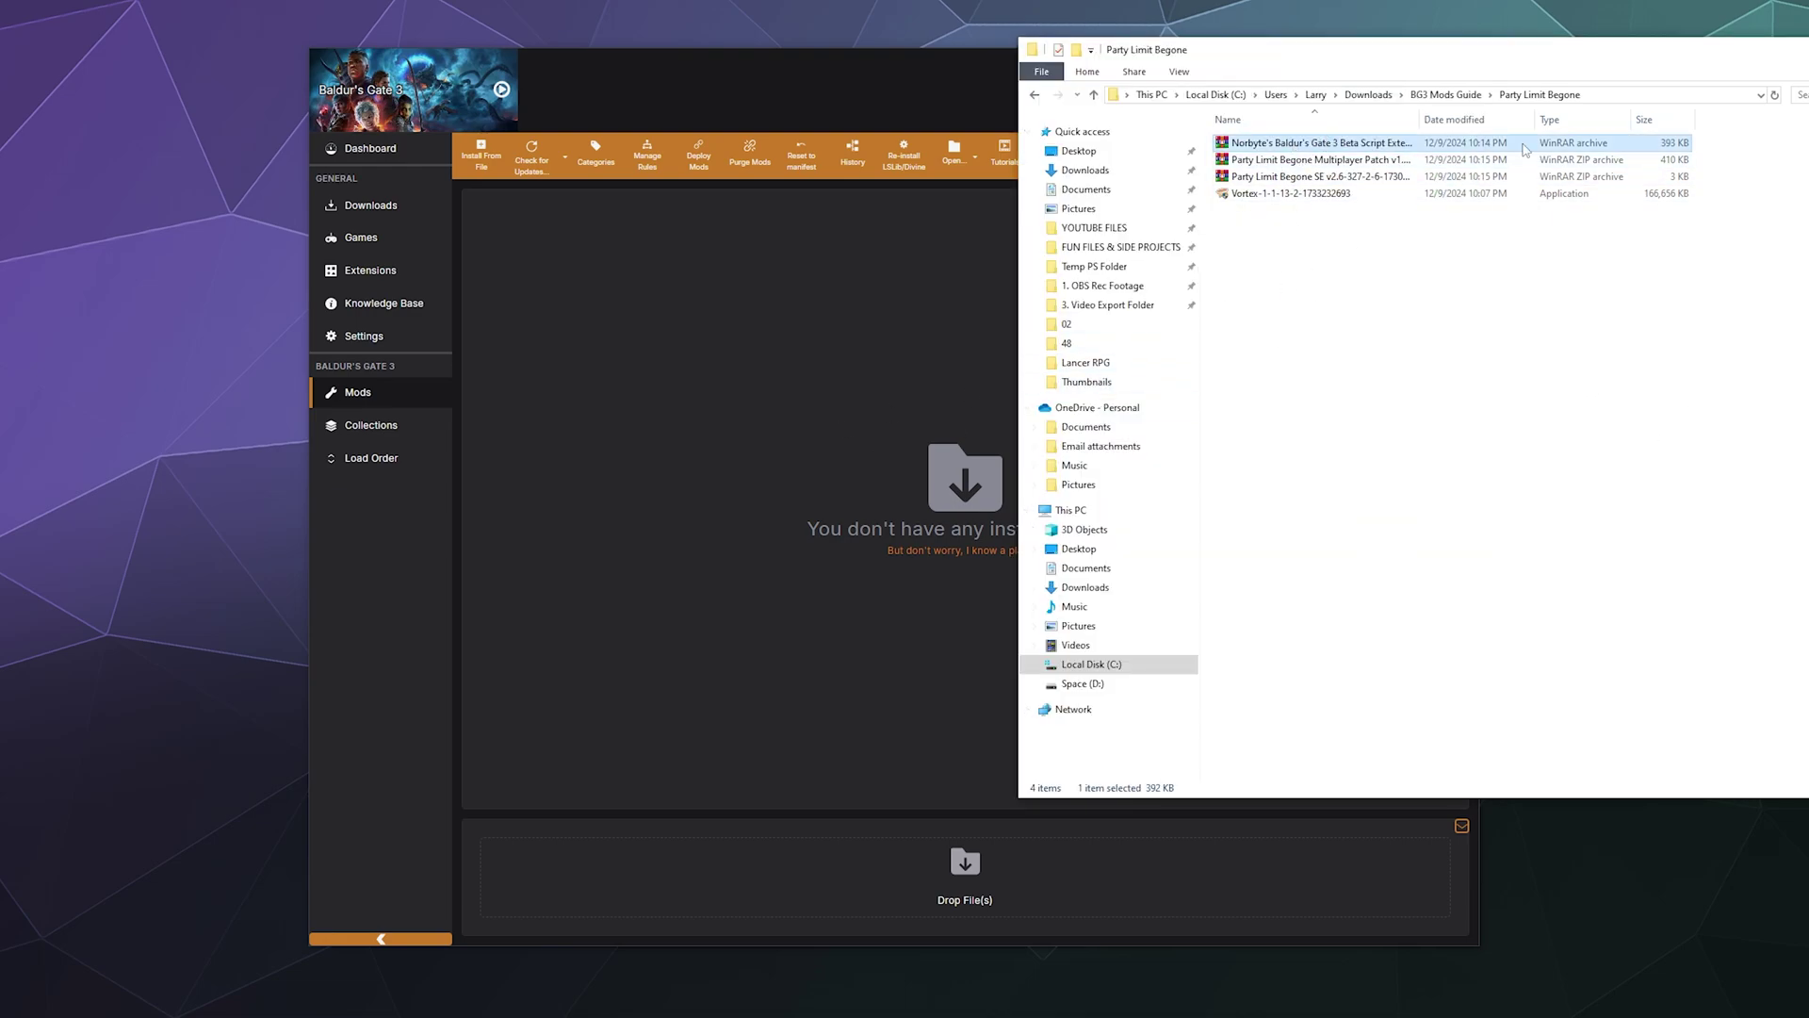
click(831, 685)
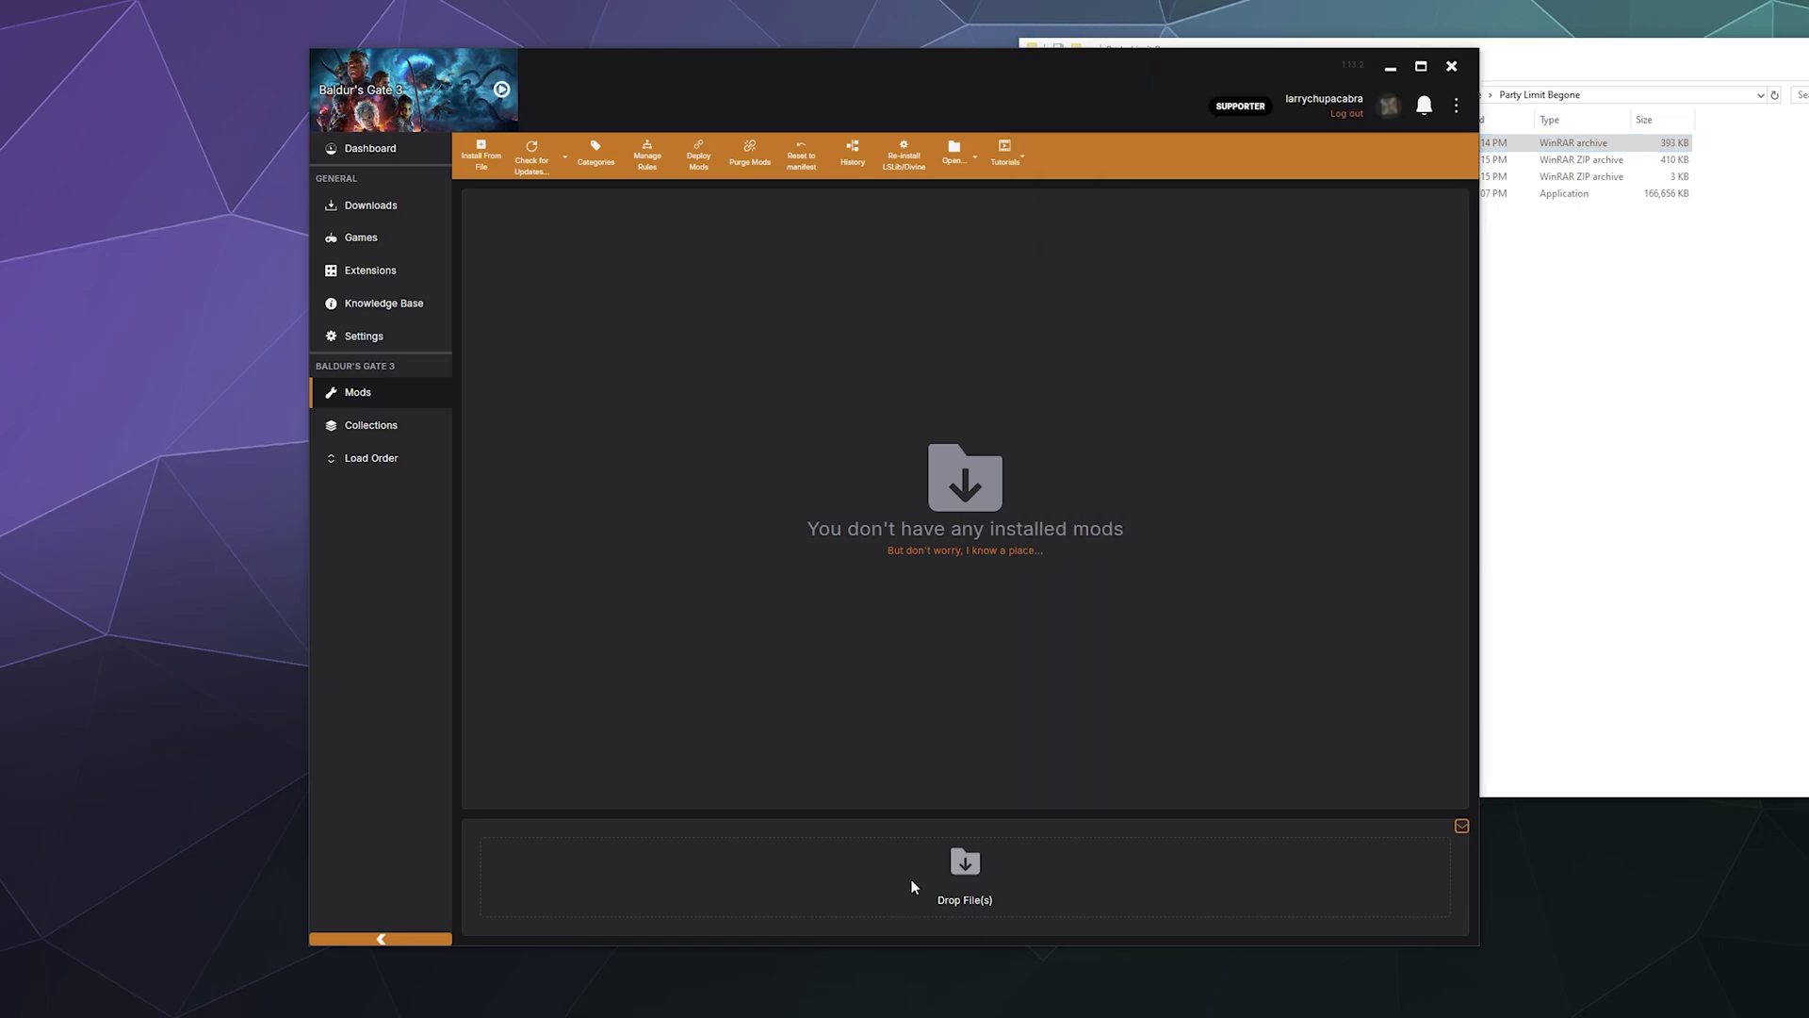
click(1551, 619)
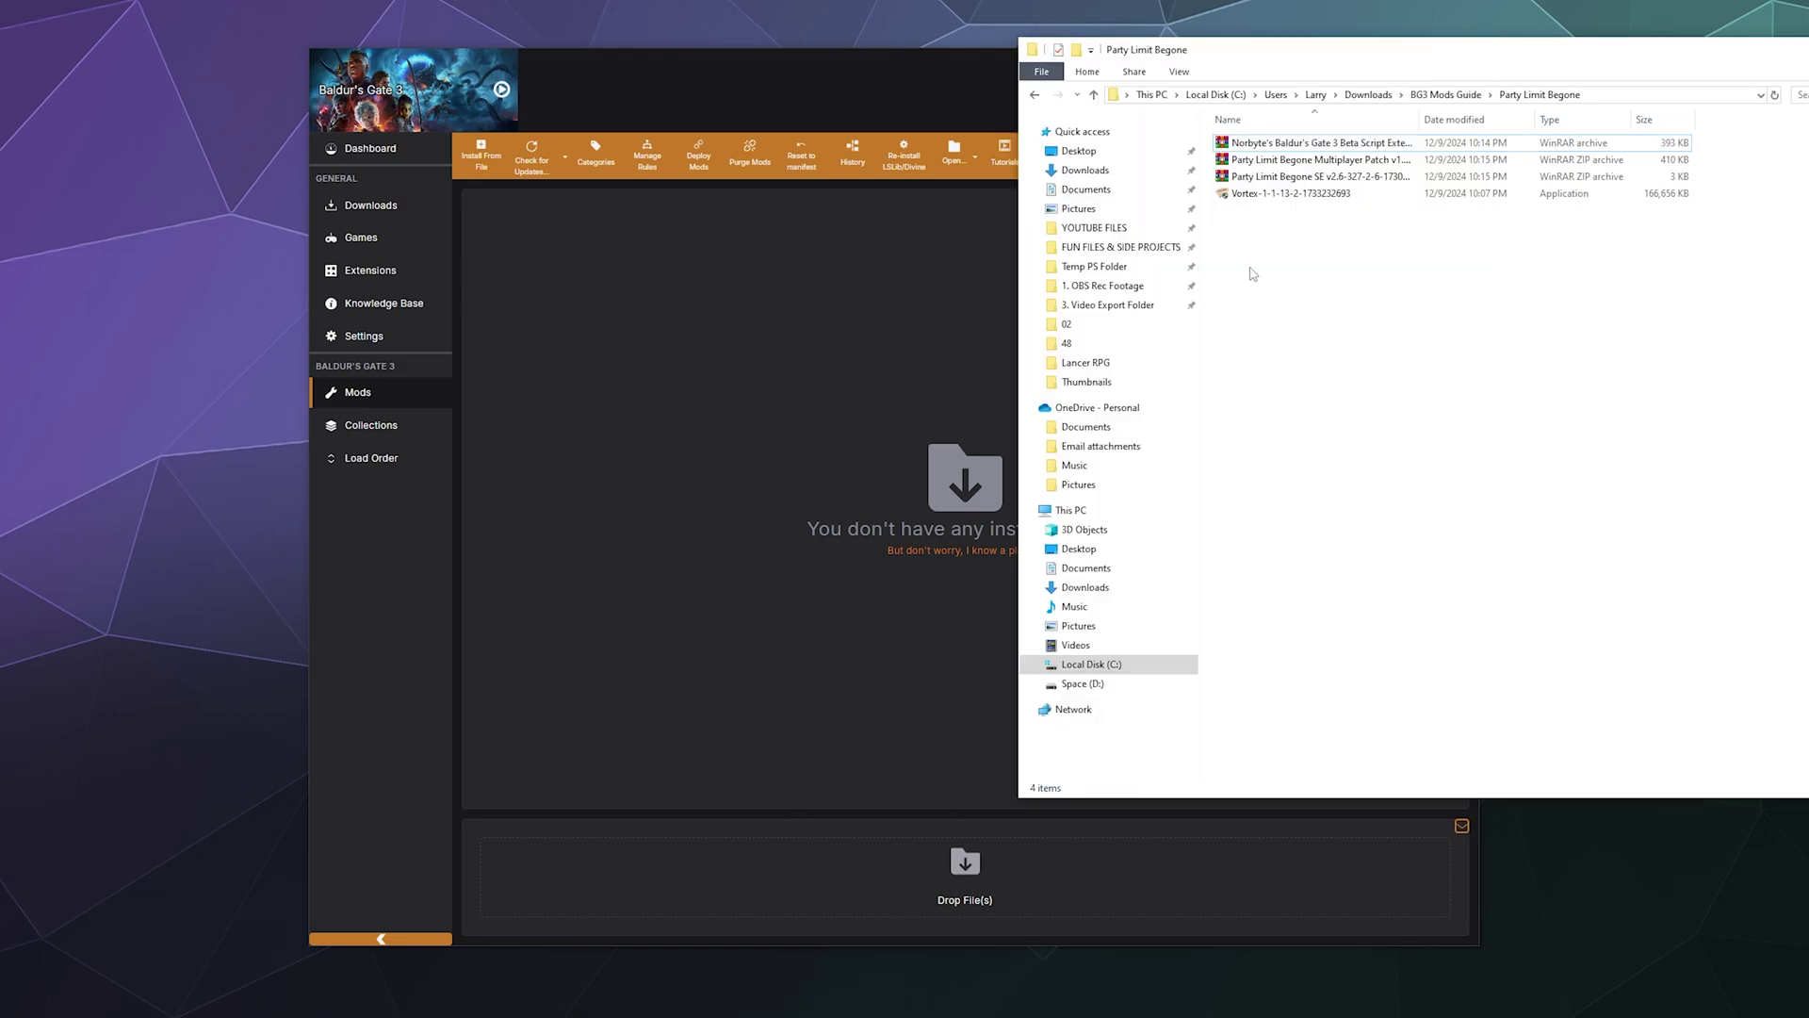
drag(1258, 146, 779, 856)
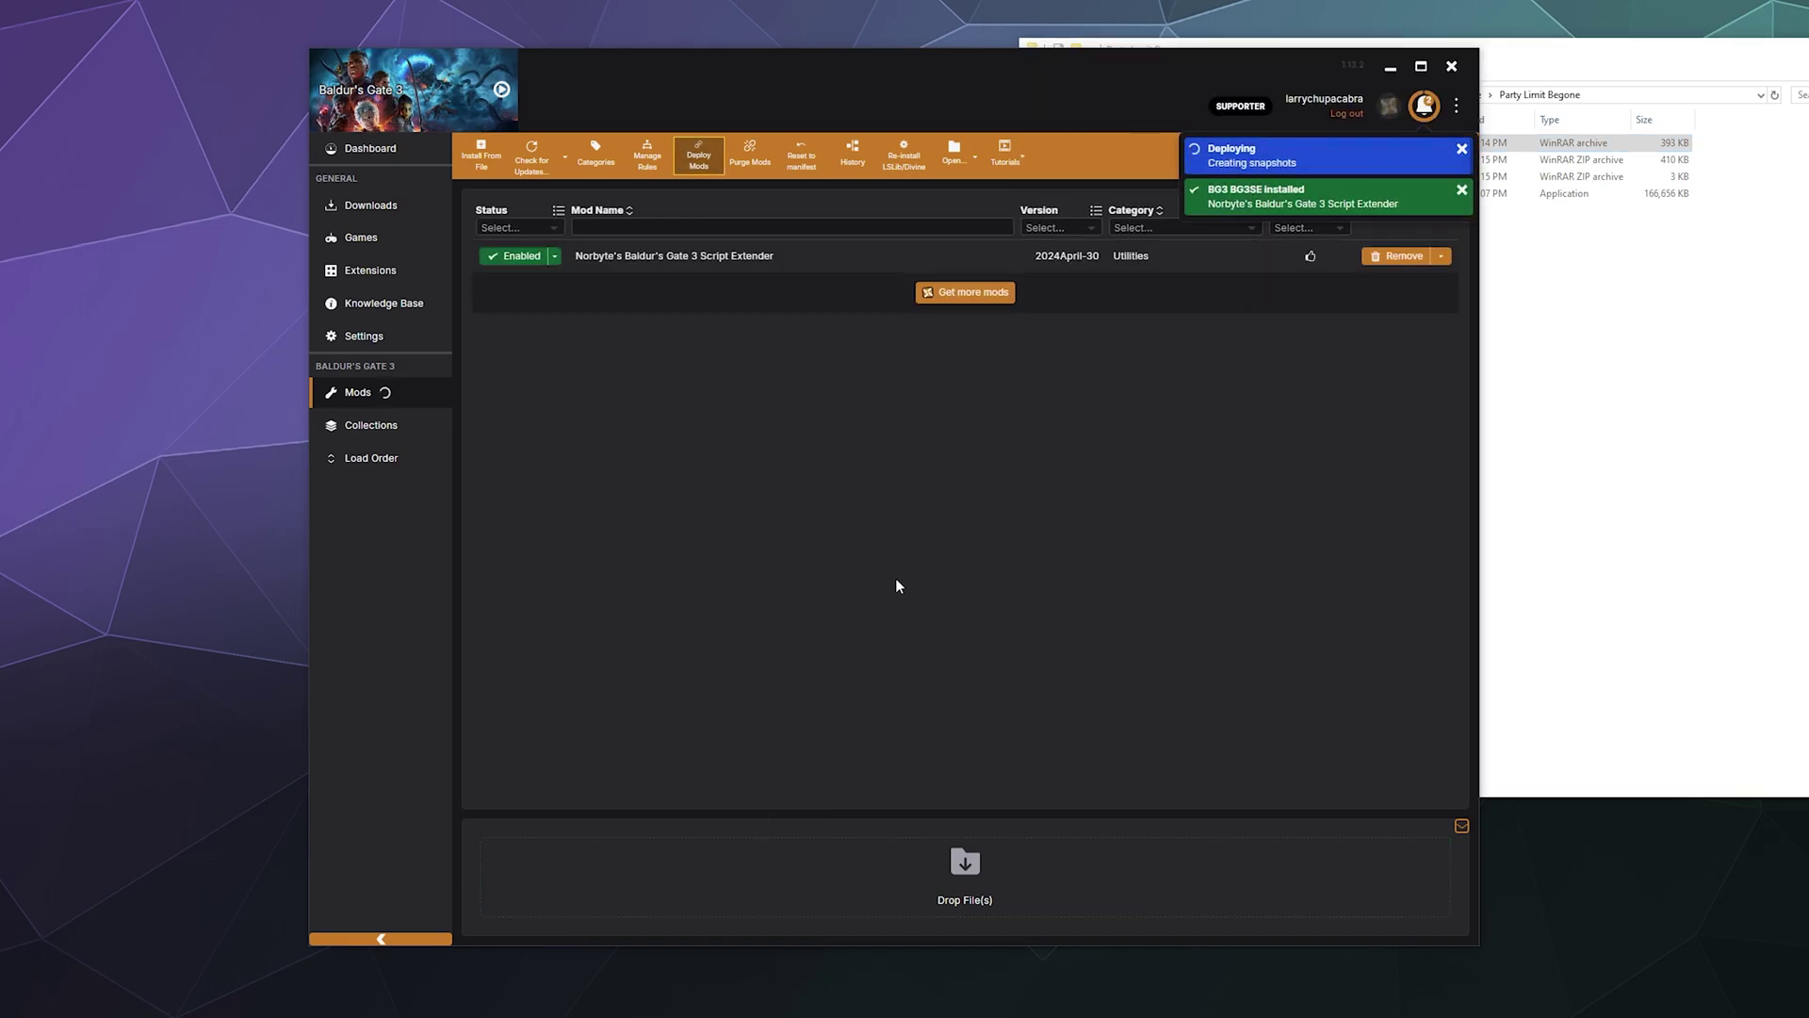
- Review the Script Extender's mod details, select BG3 BG3SE as its mod type, and close the details
click(768, 271)
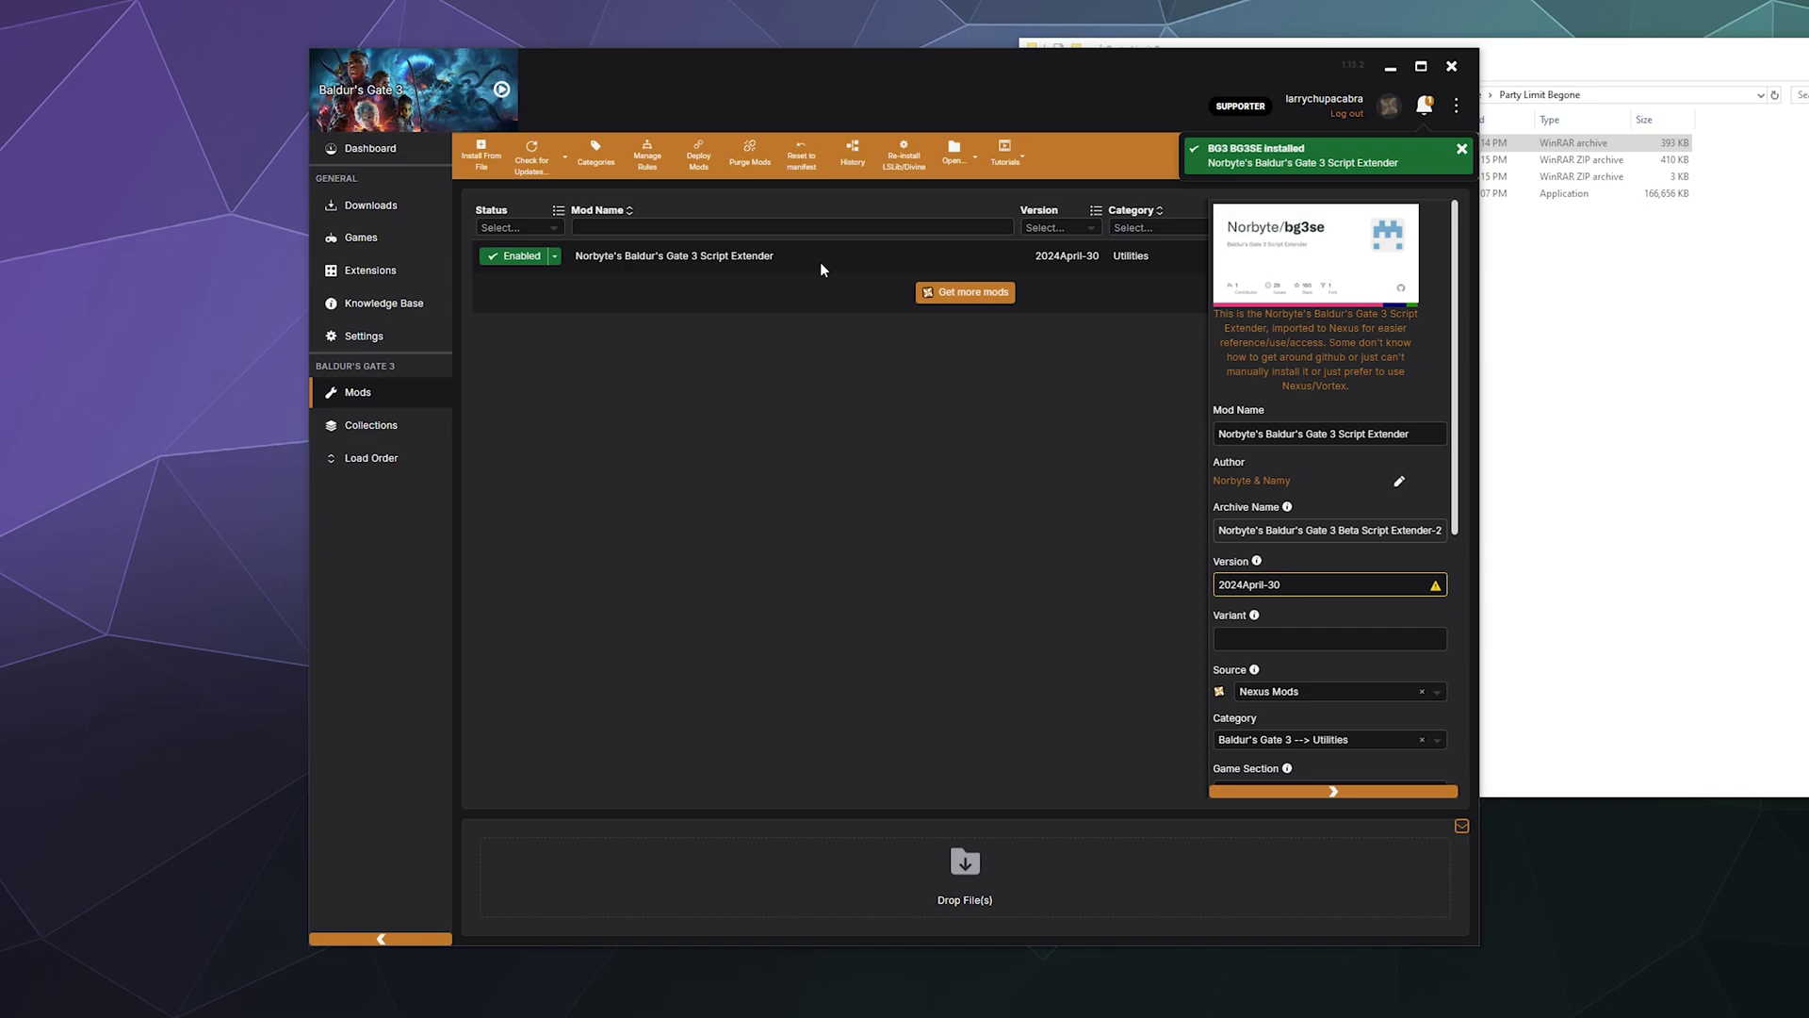
scroll(1427, 483, down, 5)
scroll(1424, 479, up, 5)
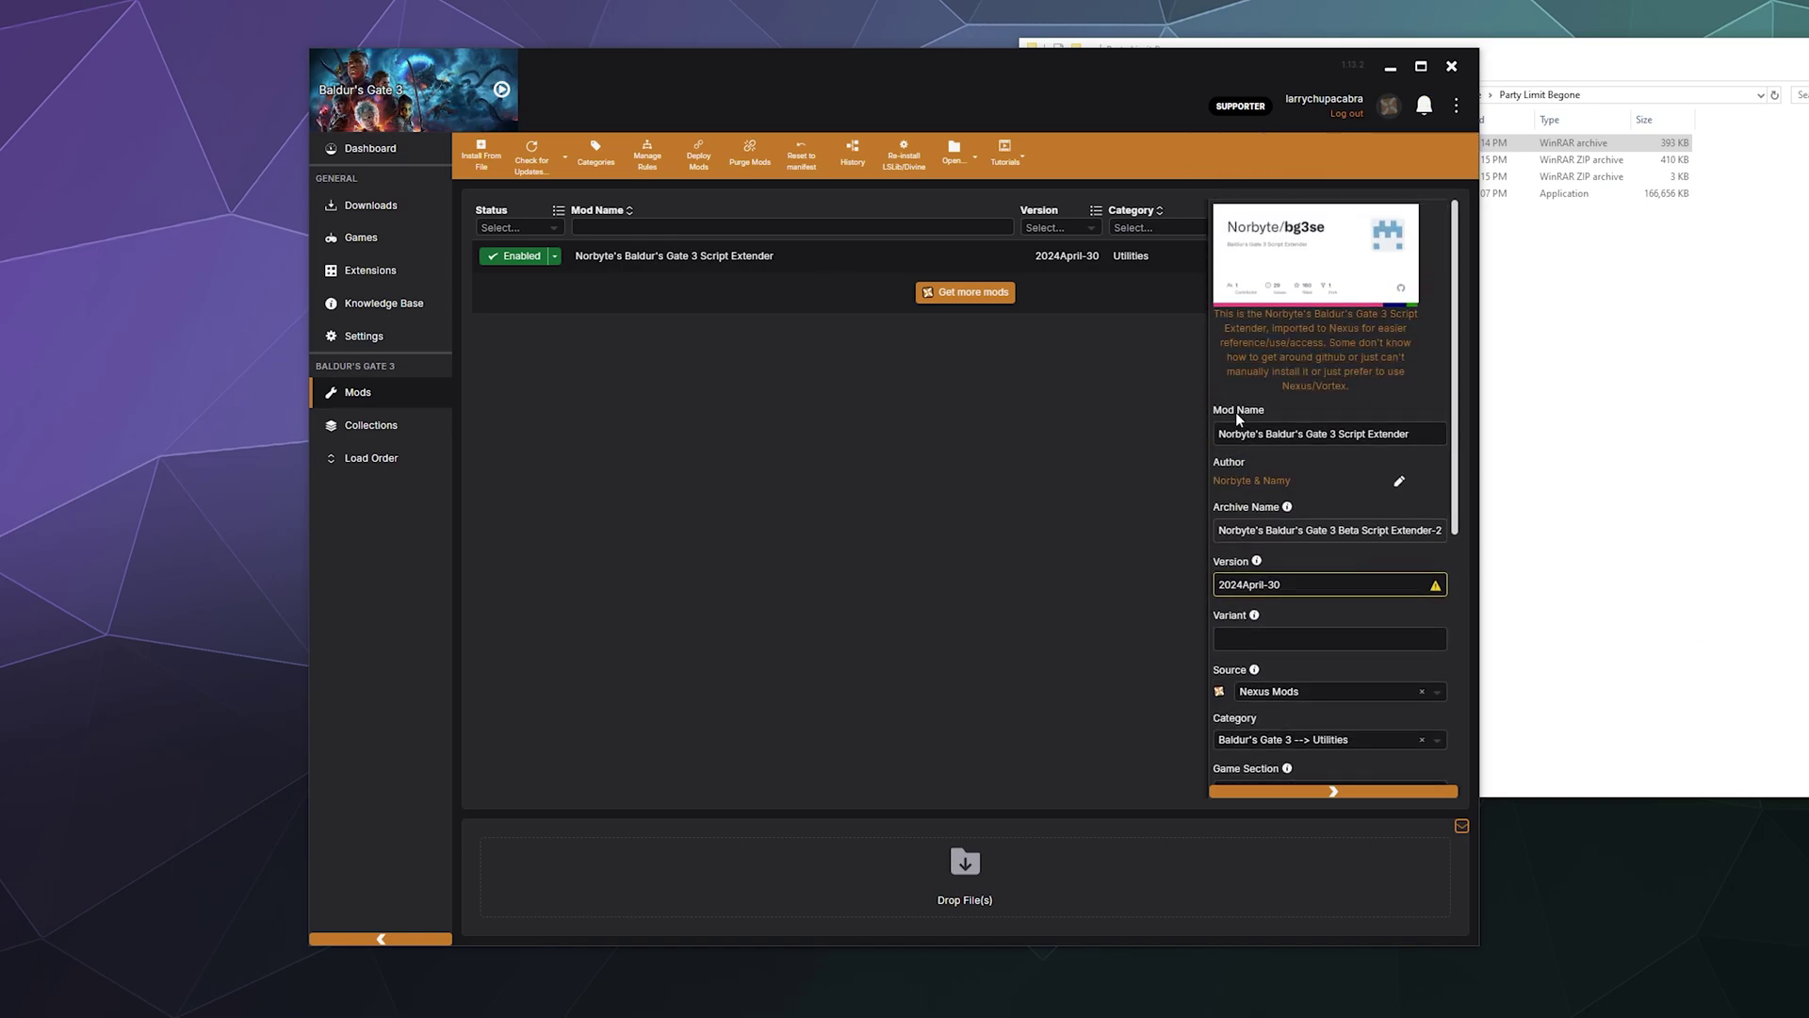
scroll(1262, 471, down, 5)
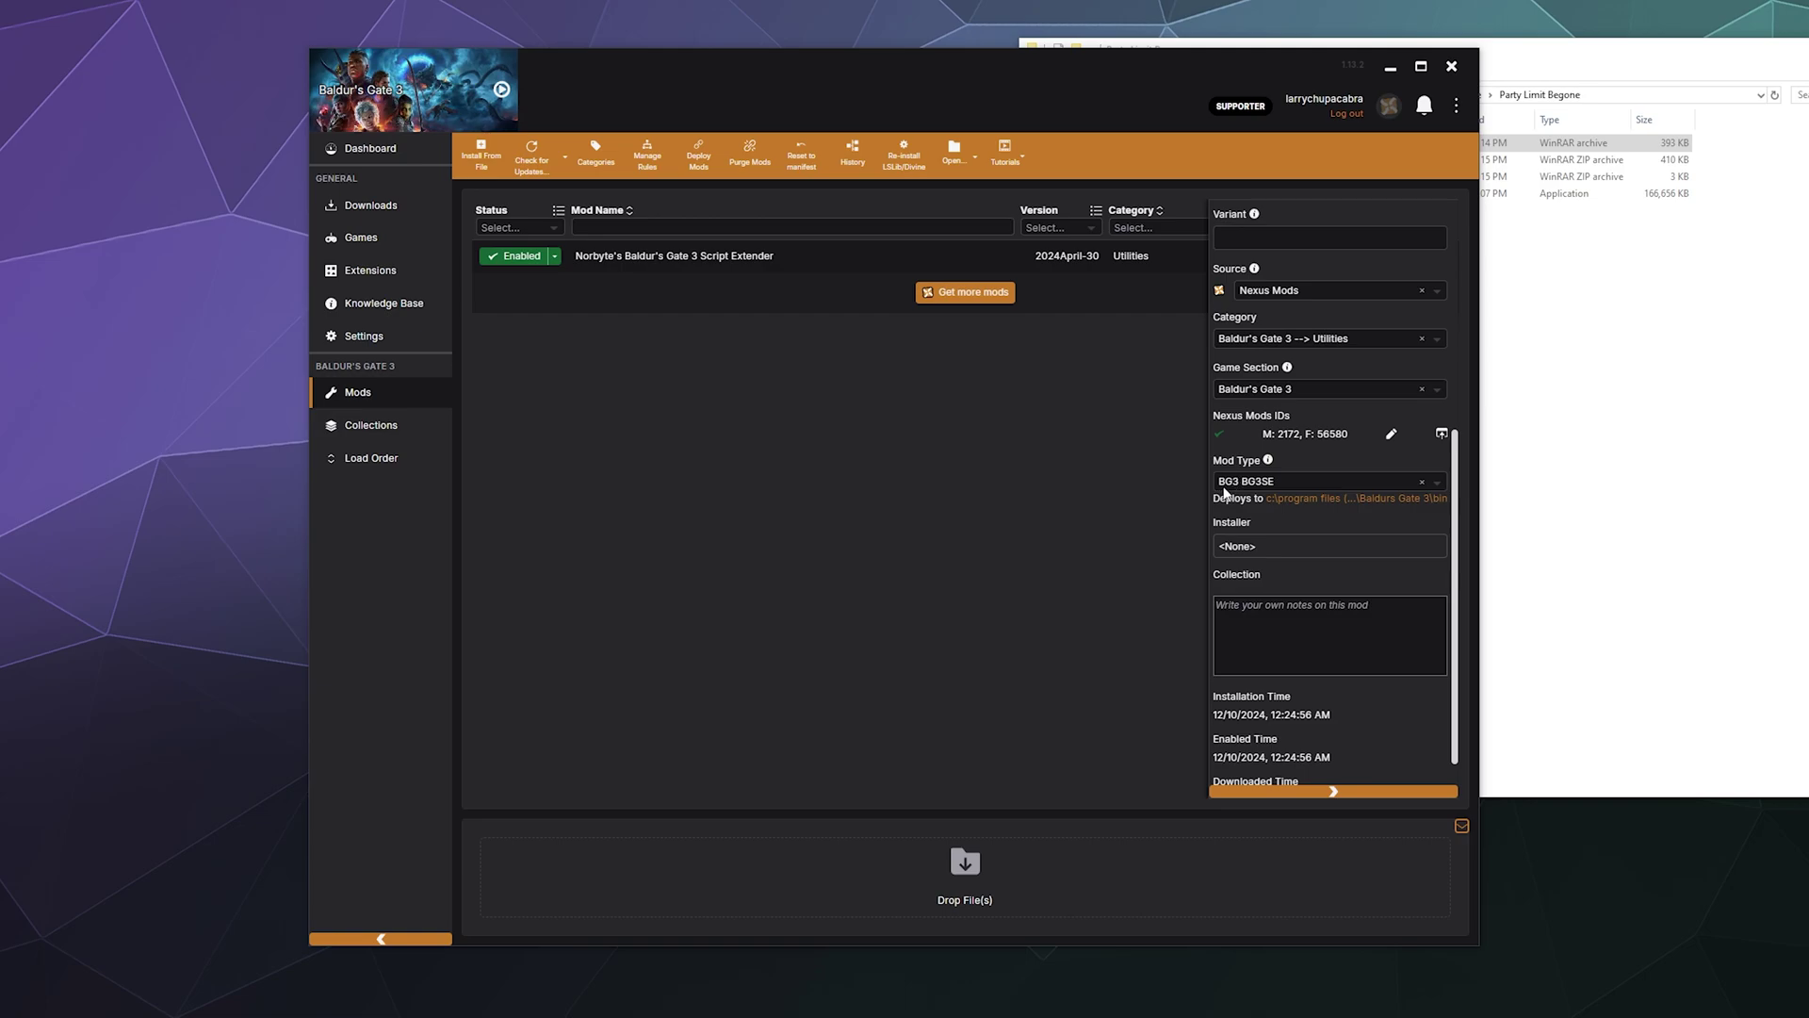
click(1291, 484)
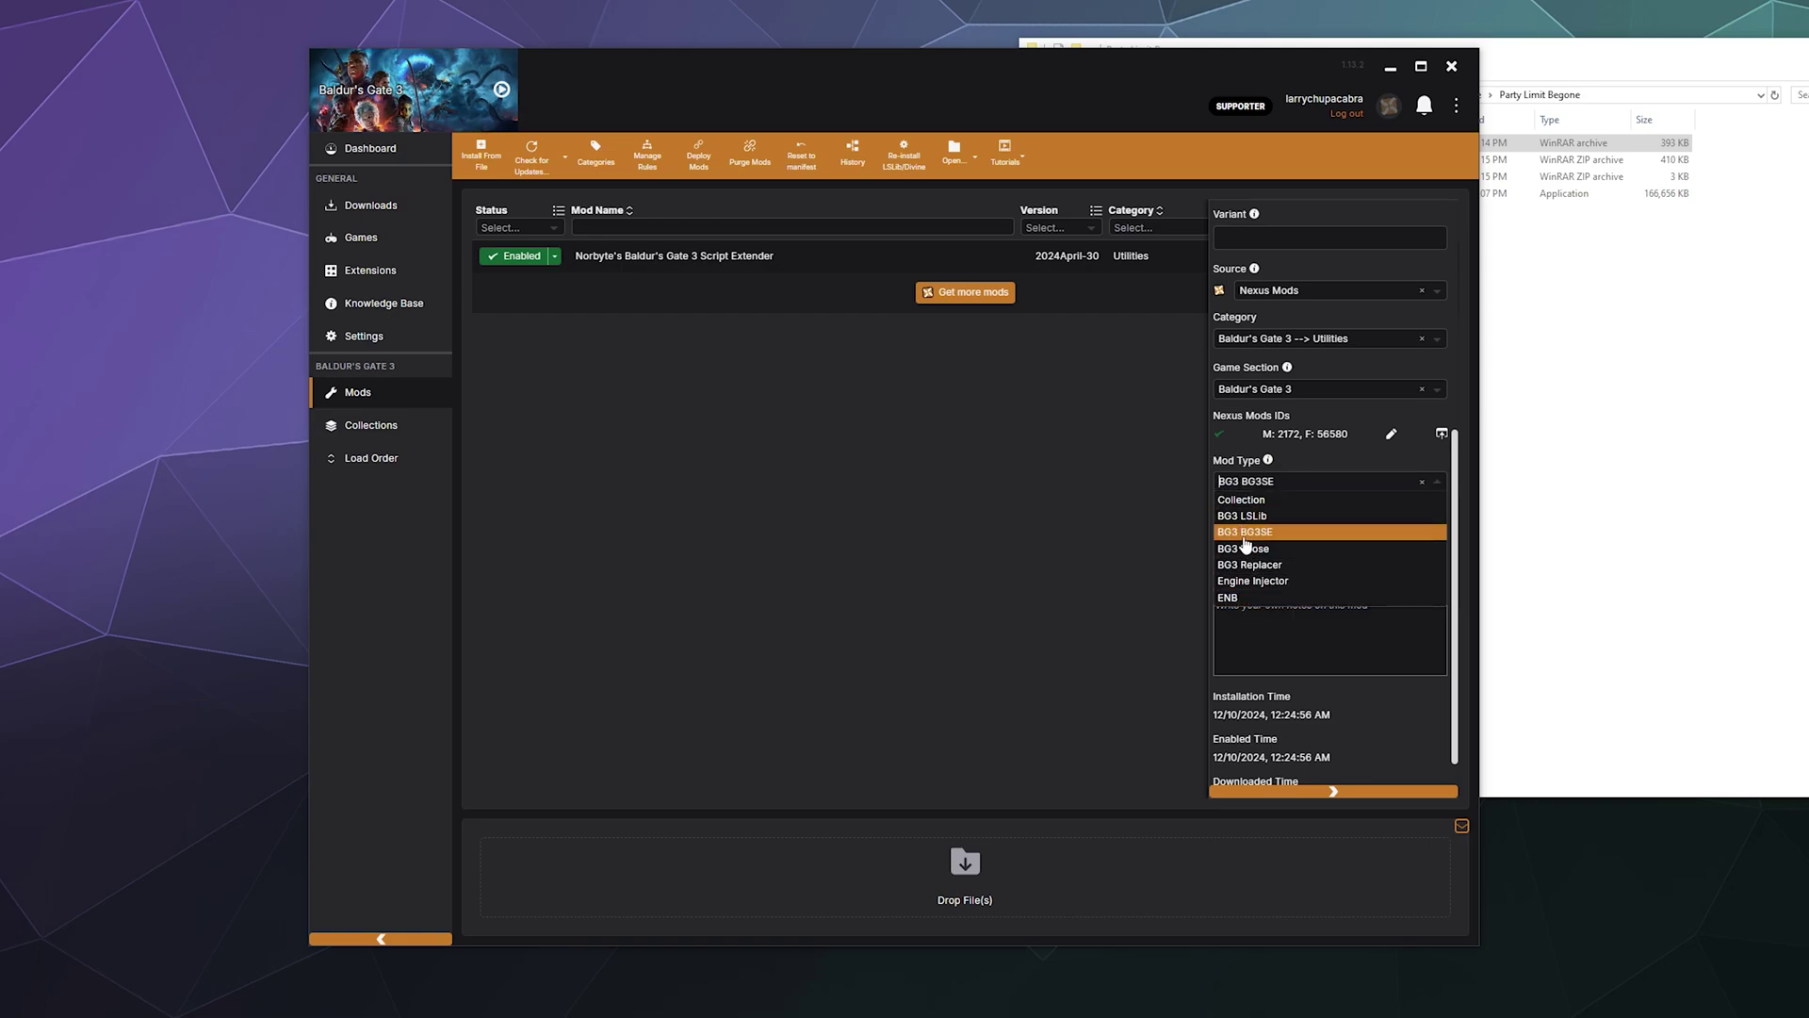
click(1304, 534)
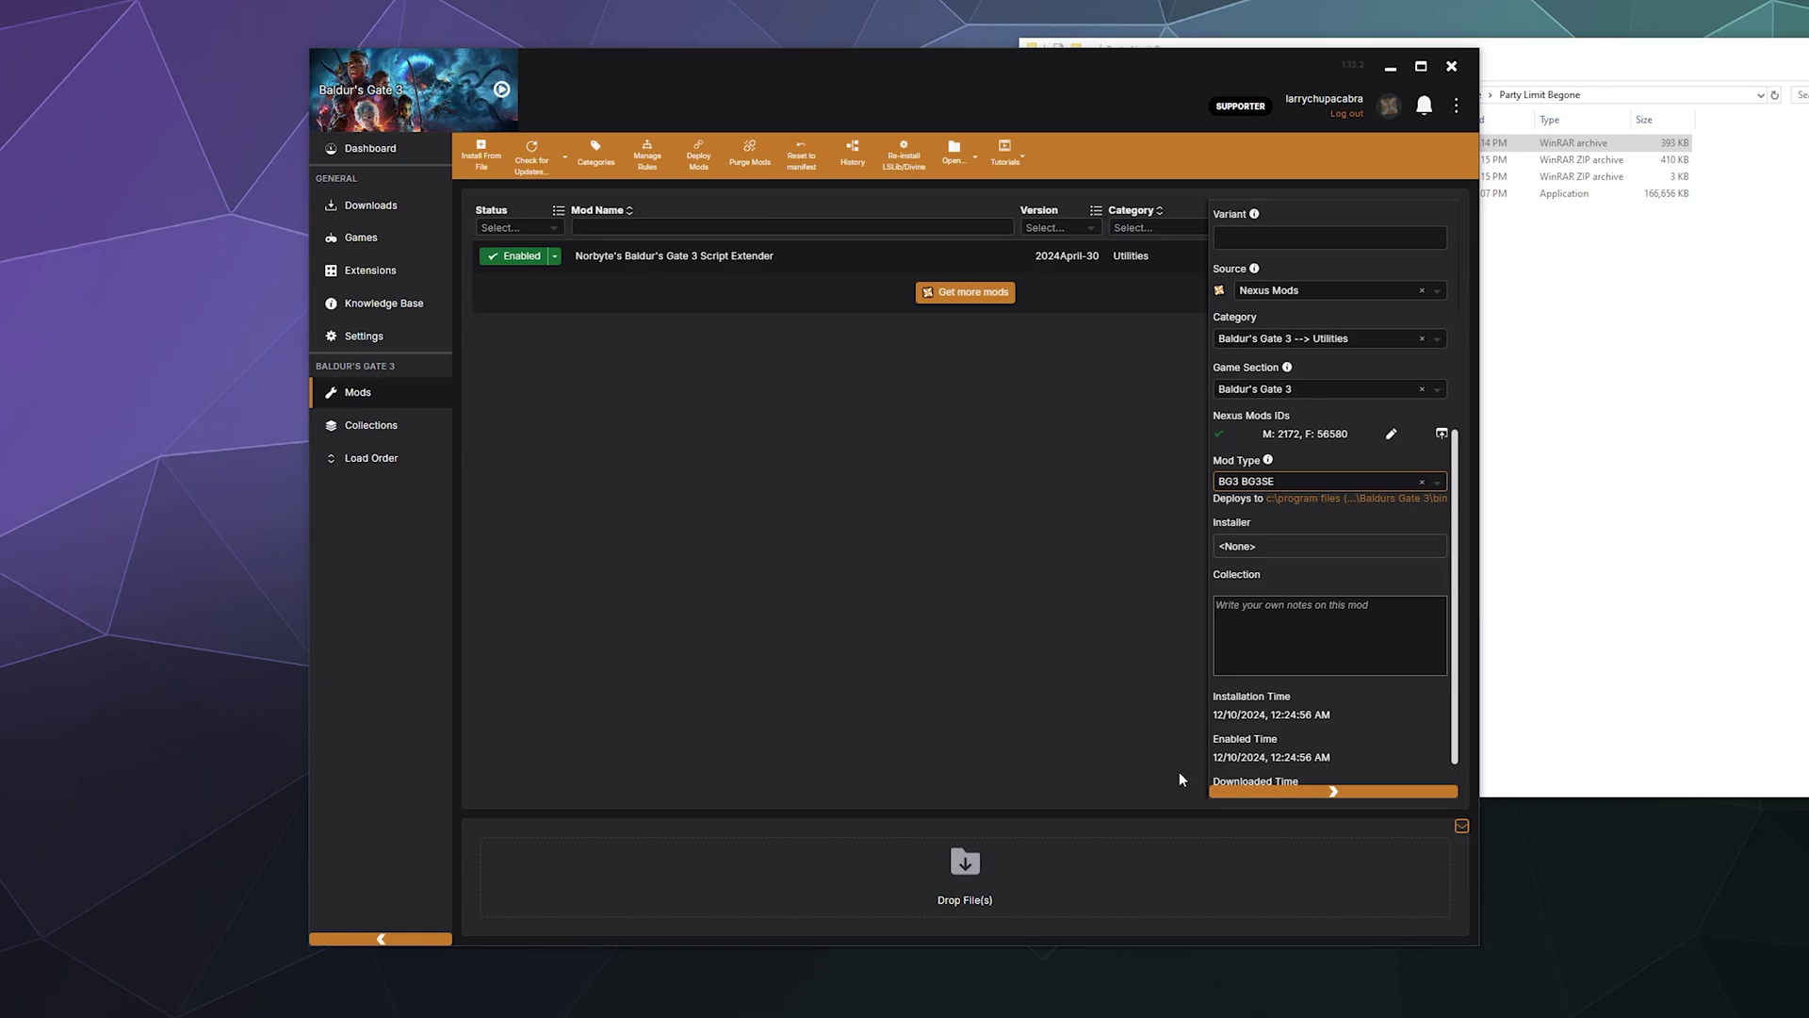
click(1284, 797)
- Install the Party Limit Begone SE v2.6 archive in Vortex from the downloads folder
click(1646, 511)
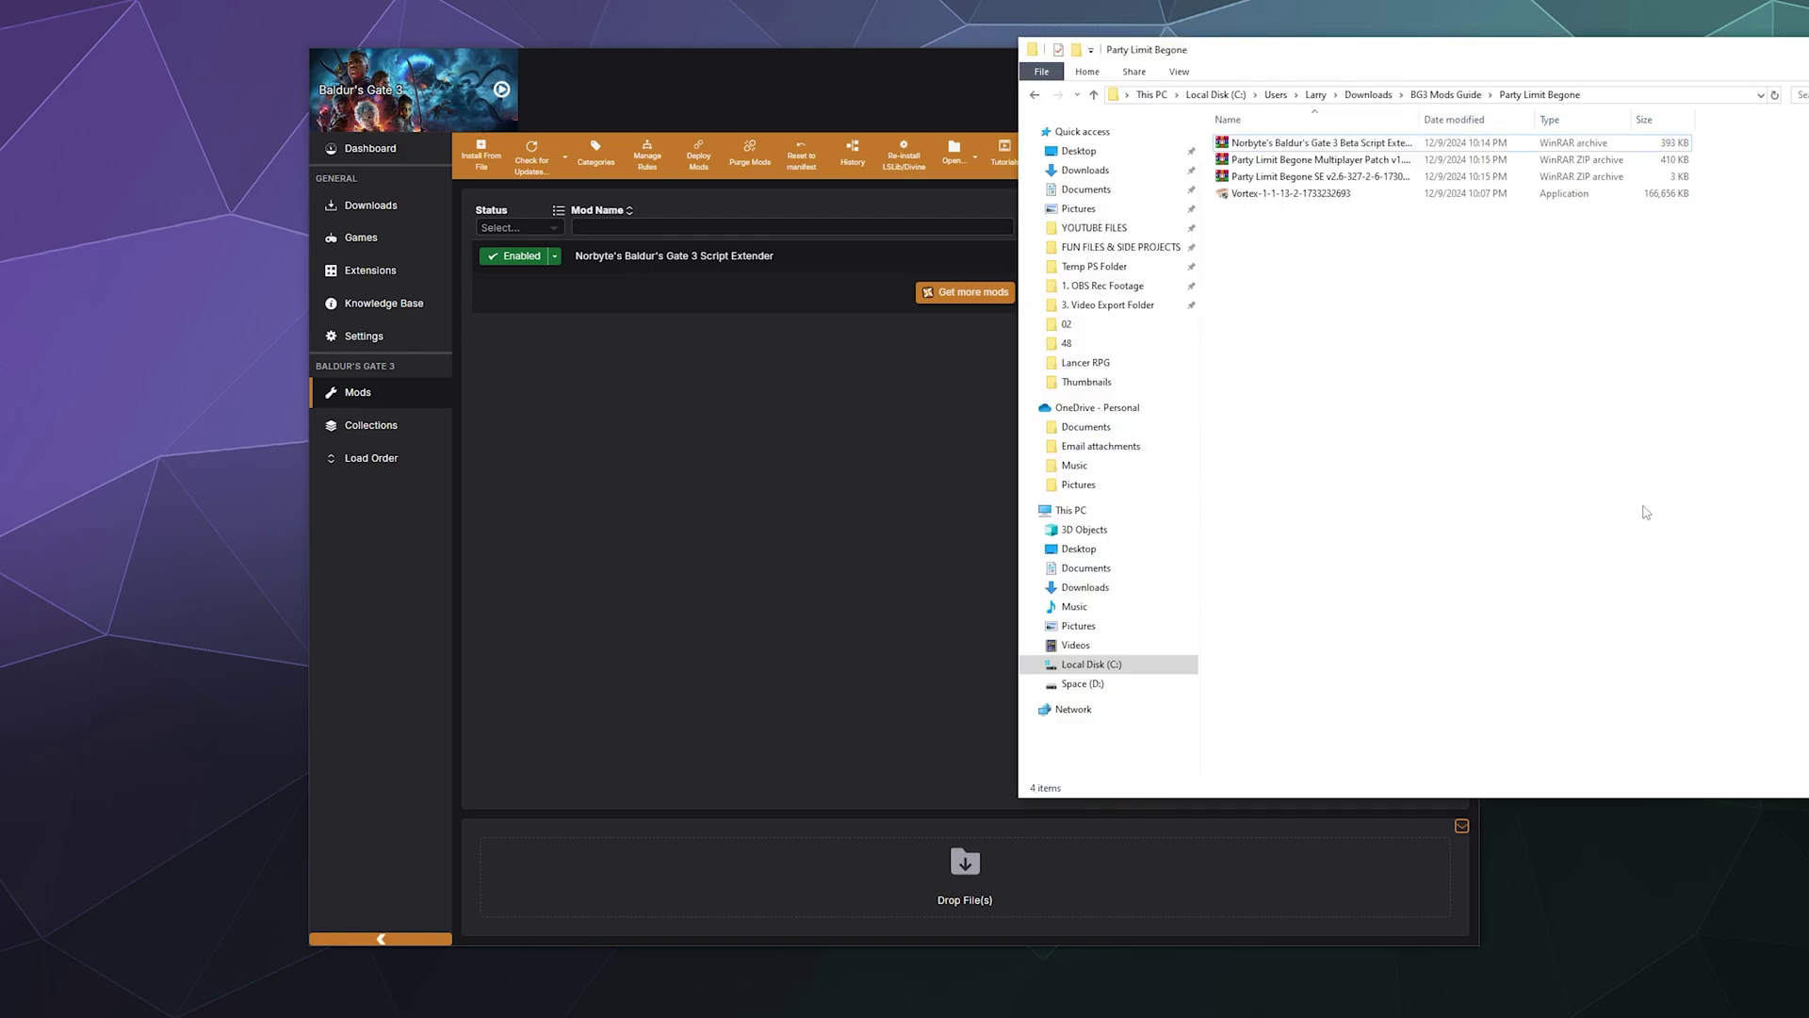
click(1220, 179)
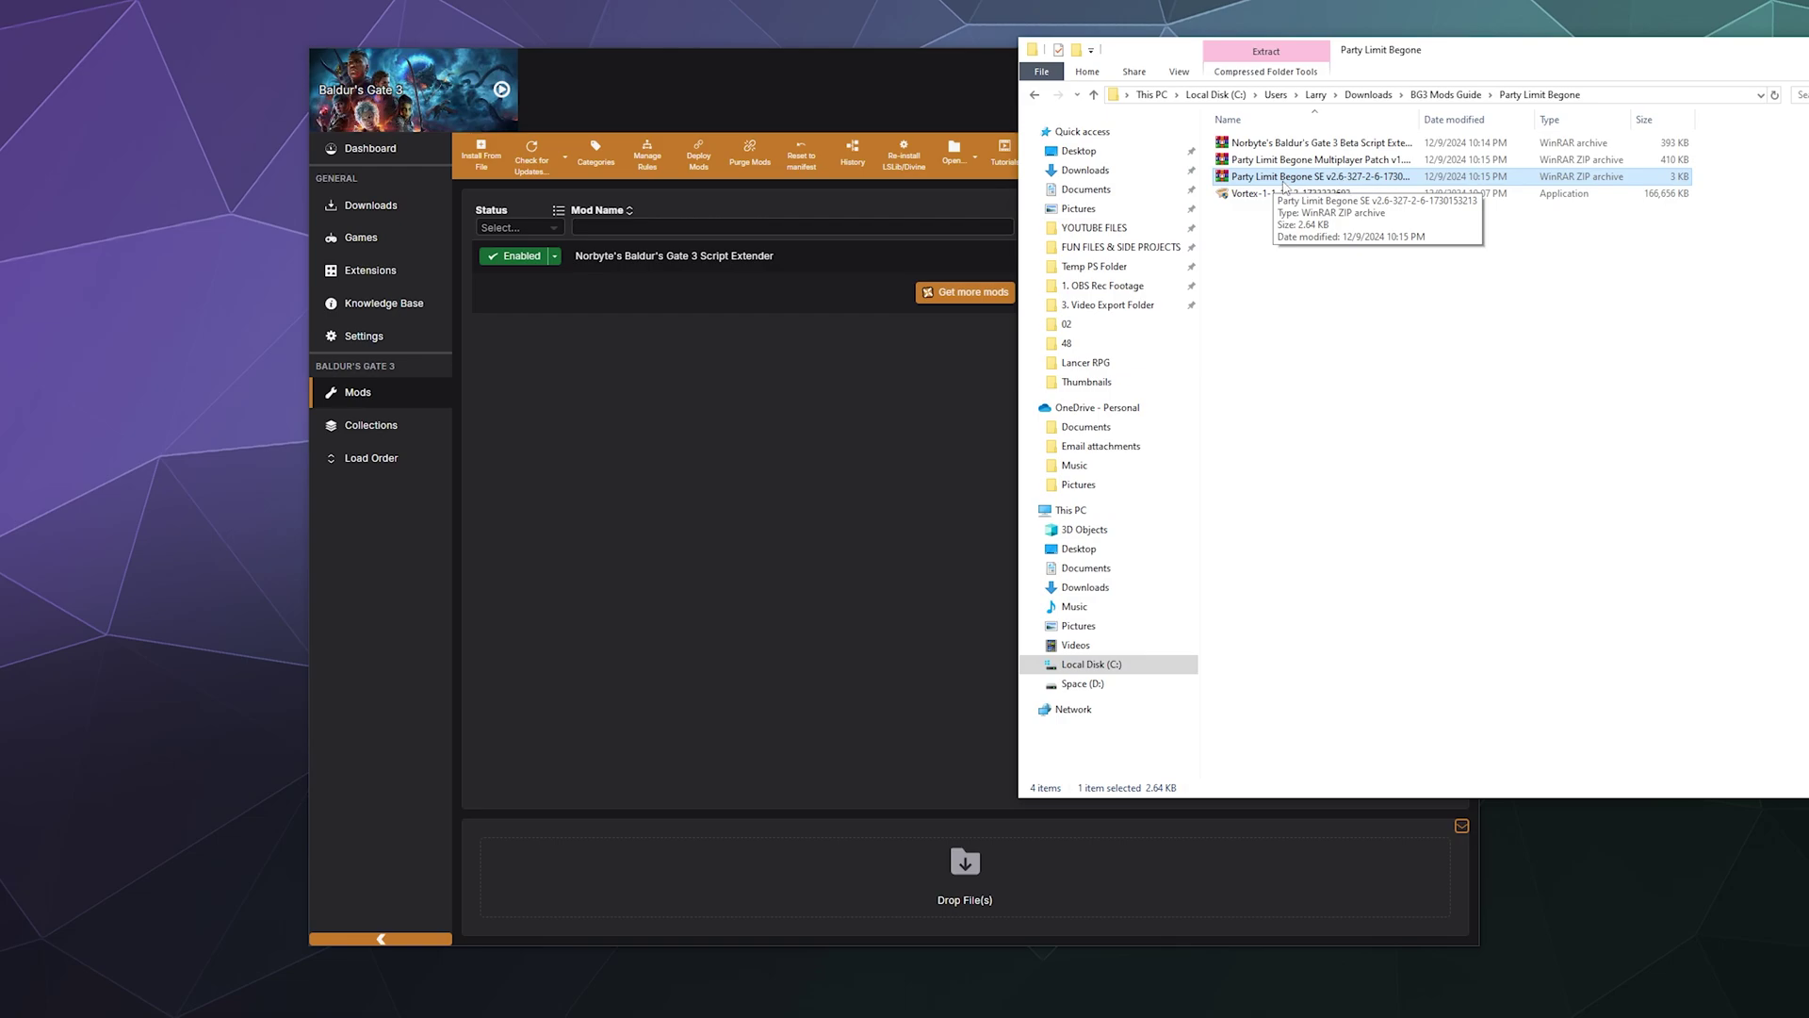
drag(1283, 184, 697, 848)
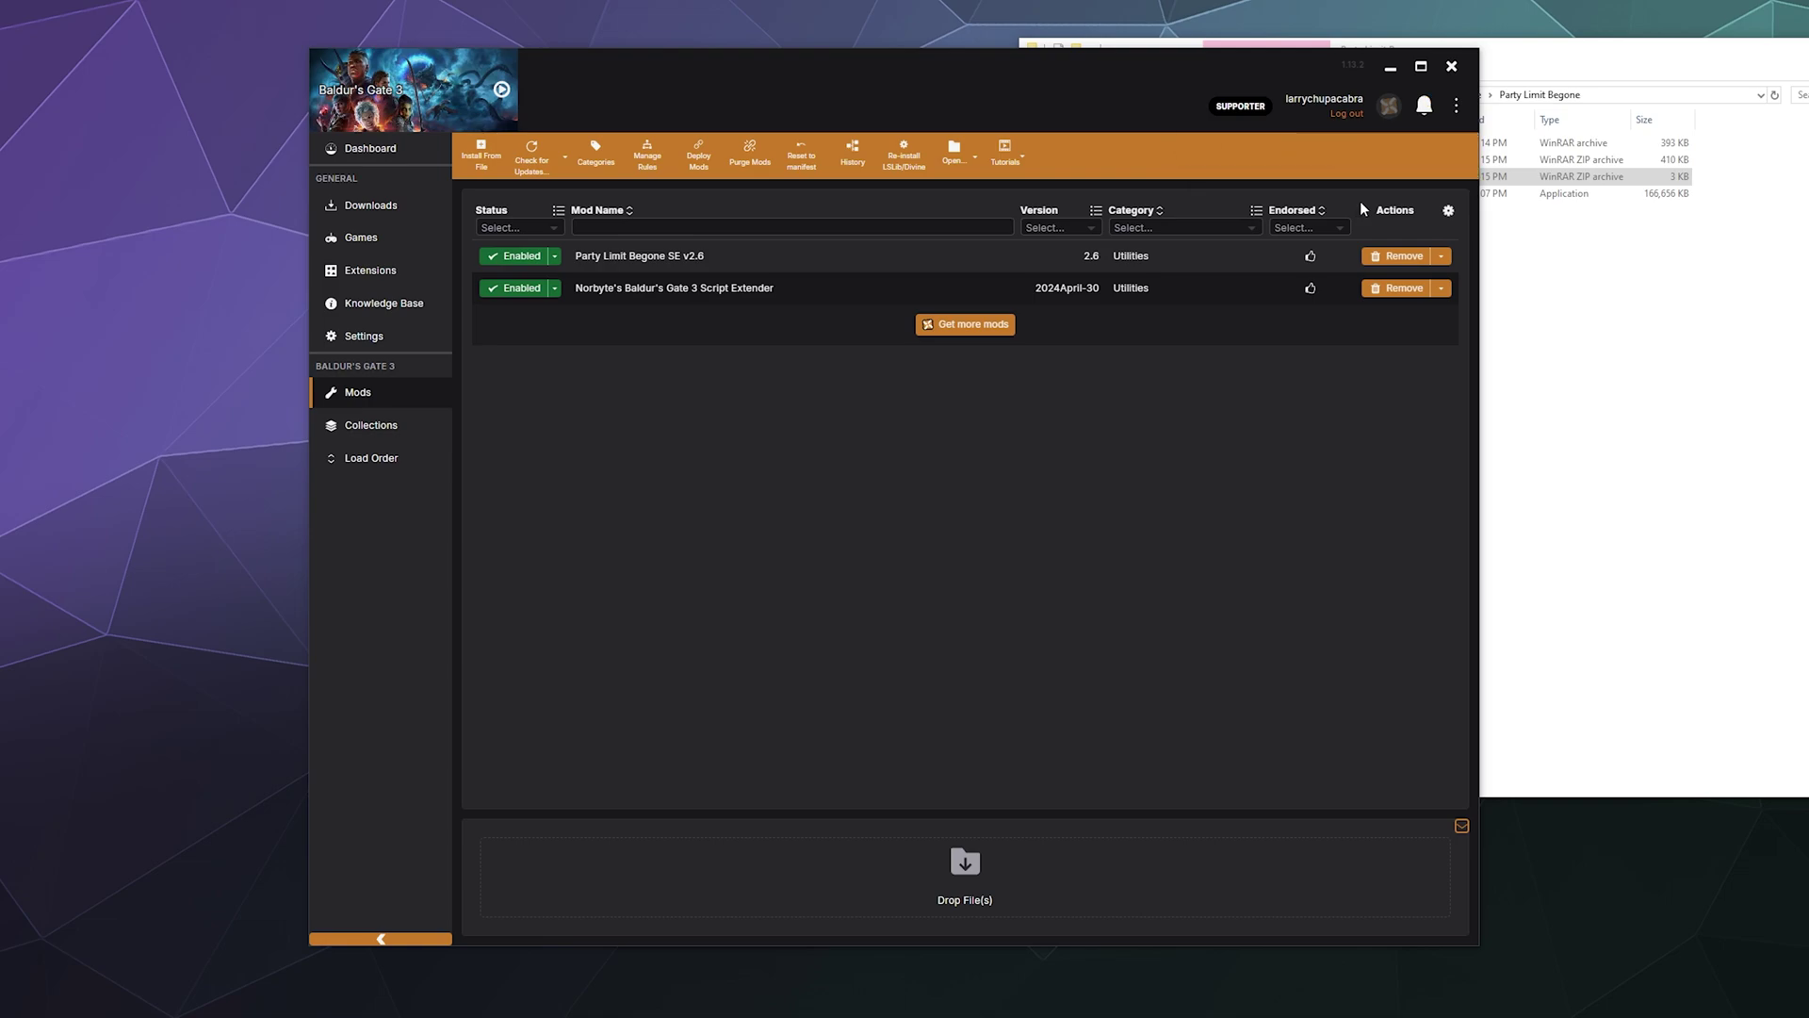
- Install the Party Limit Begone Multiplayer Patch v1.3 archive in Vortex and dismiss the installer notification
click(1540, 314)
click(1323, 162)
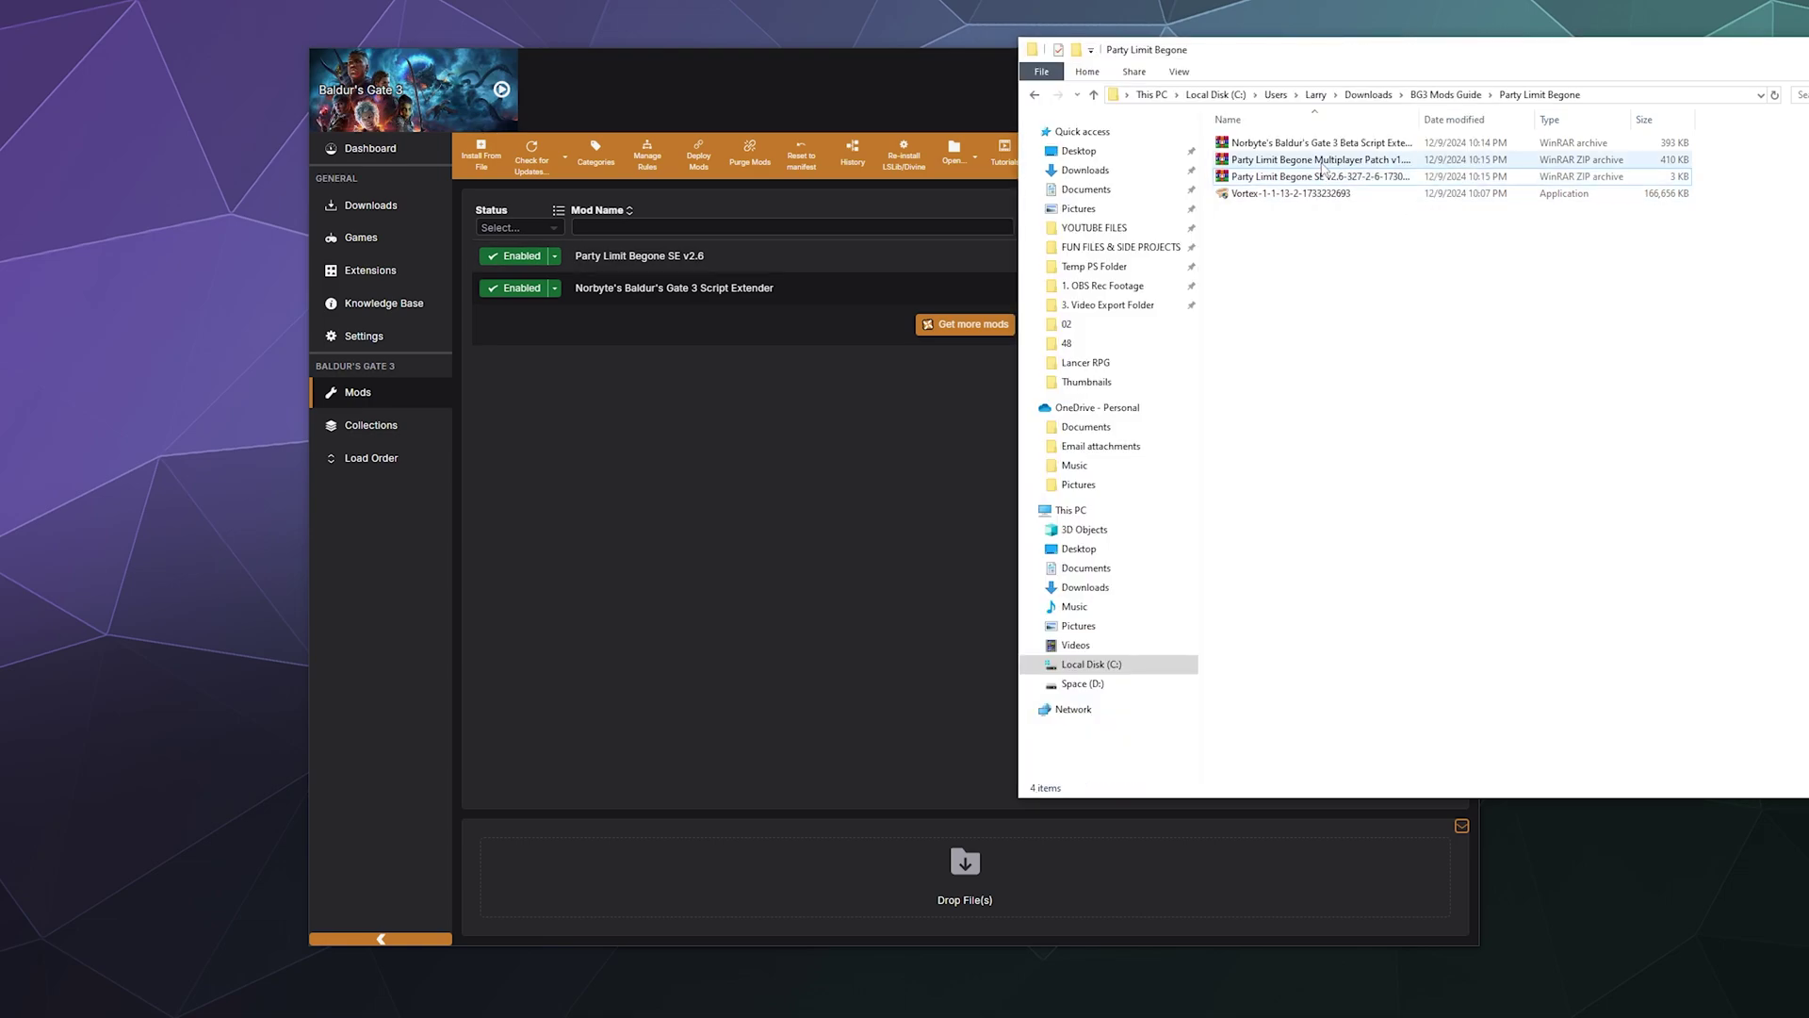
drag(1349, 159, 884, 881)
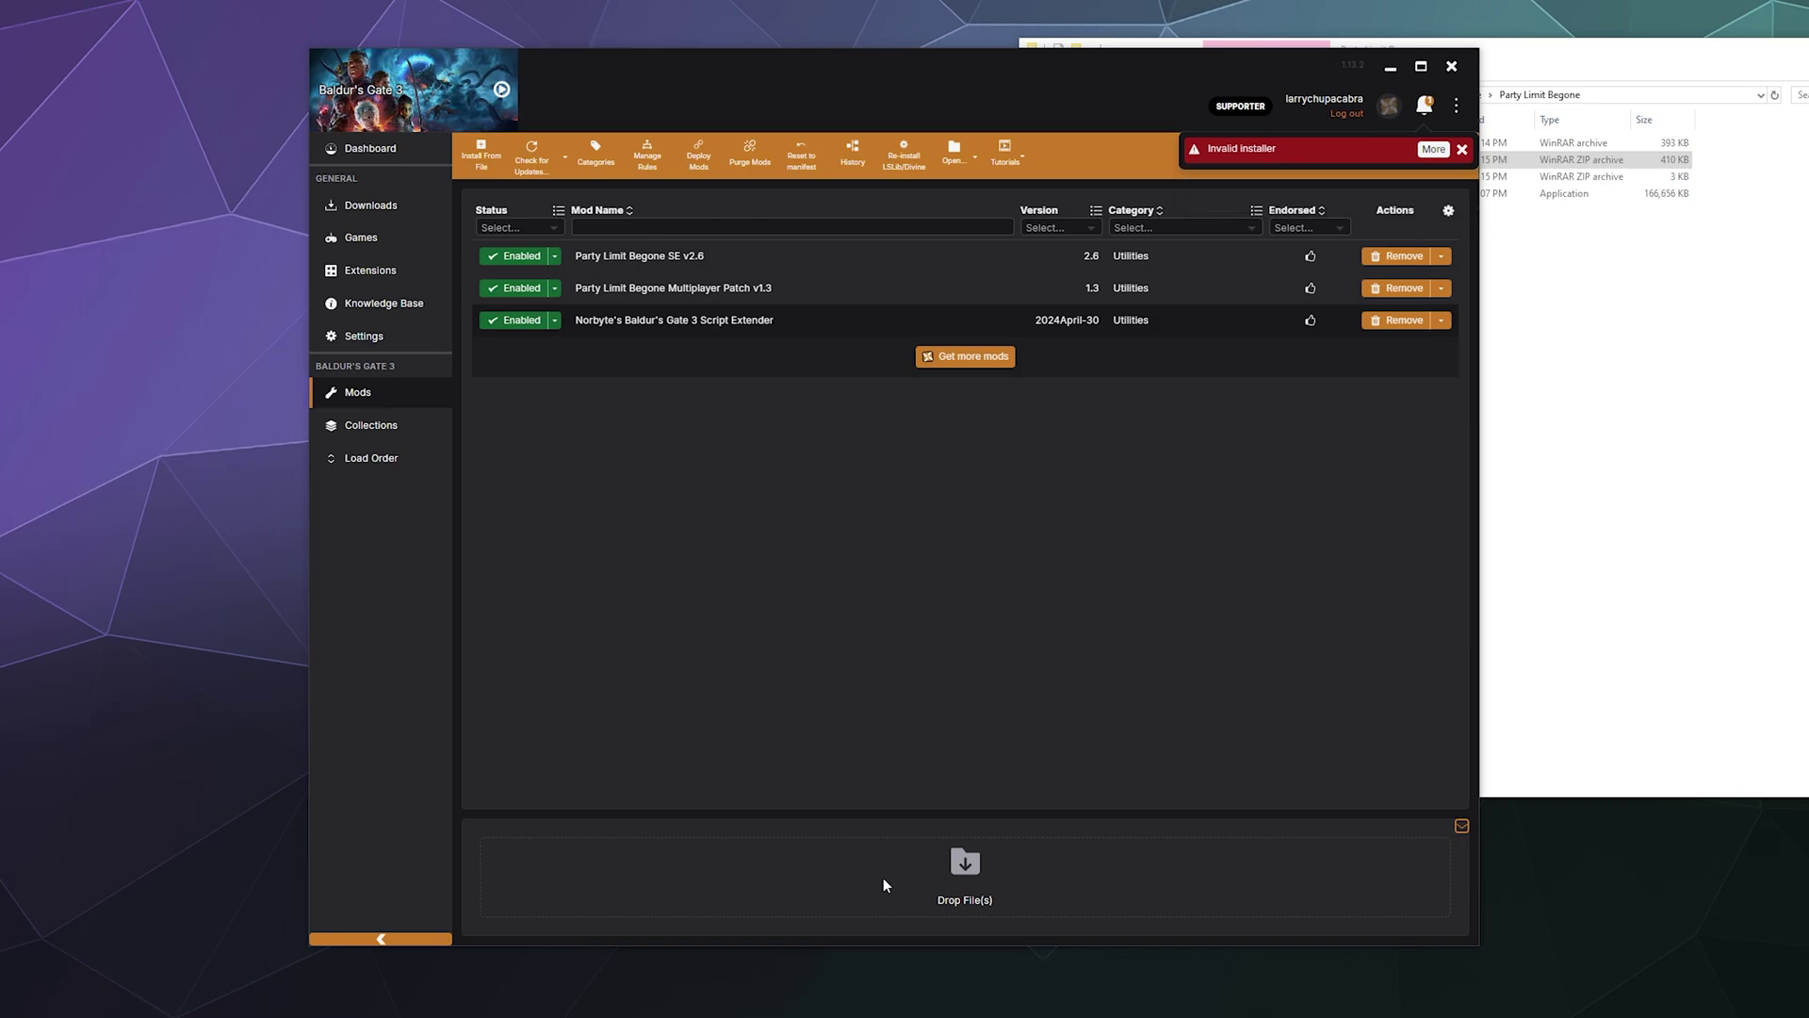
click(1463, 153)
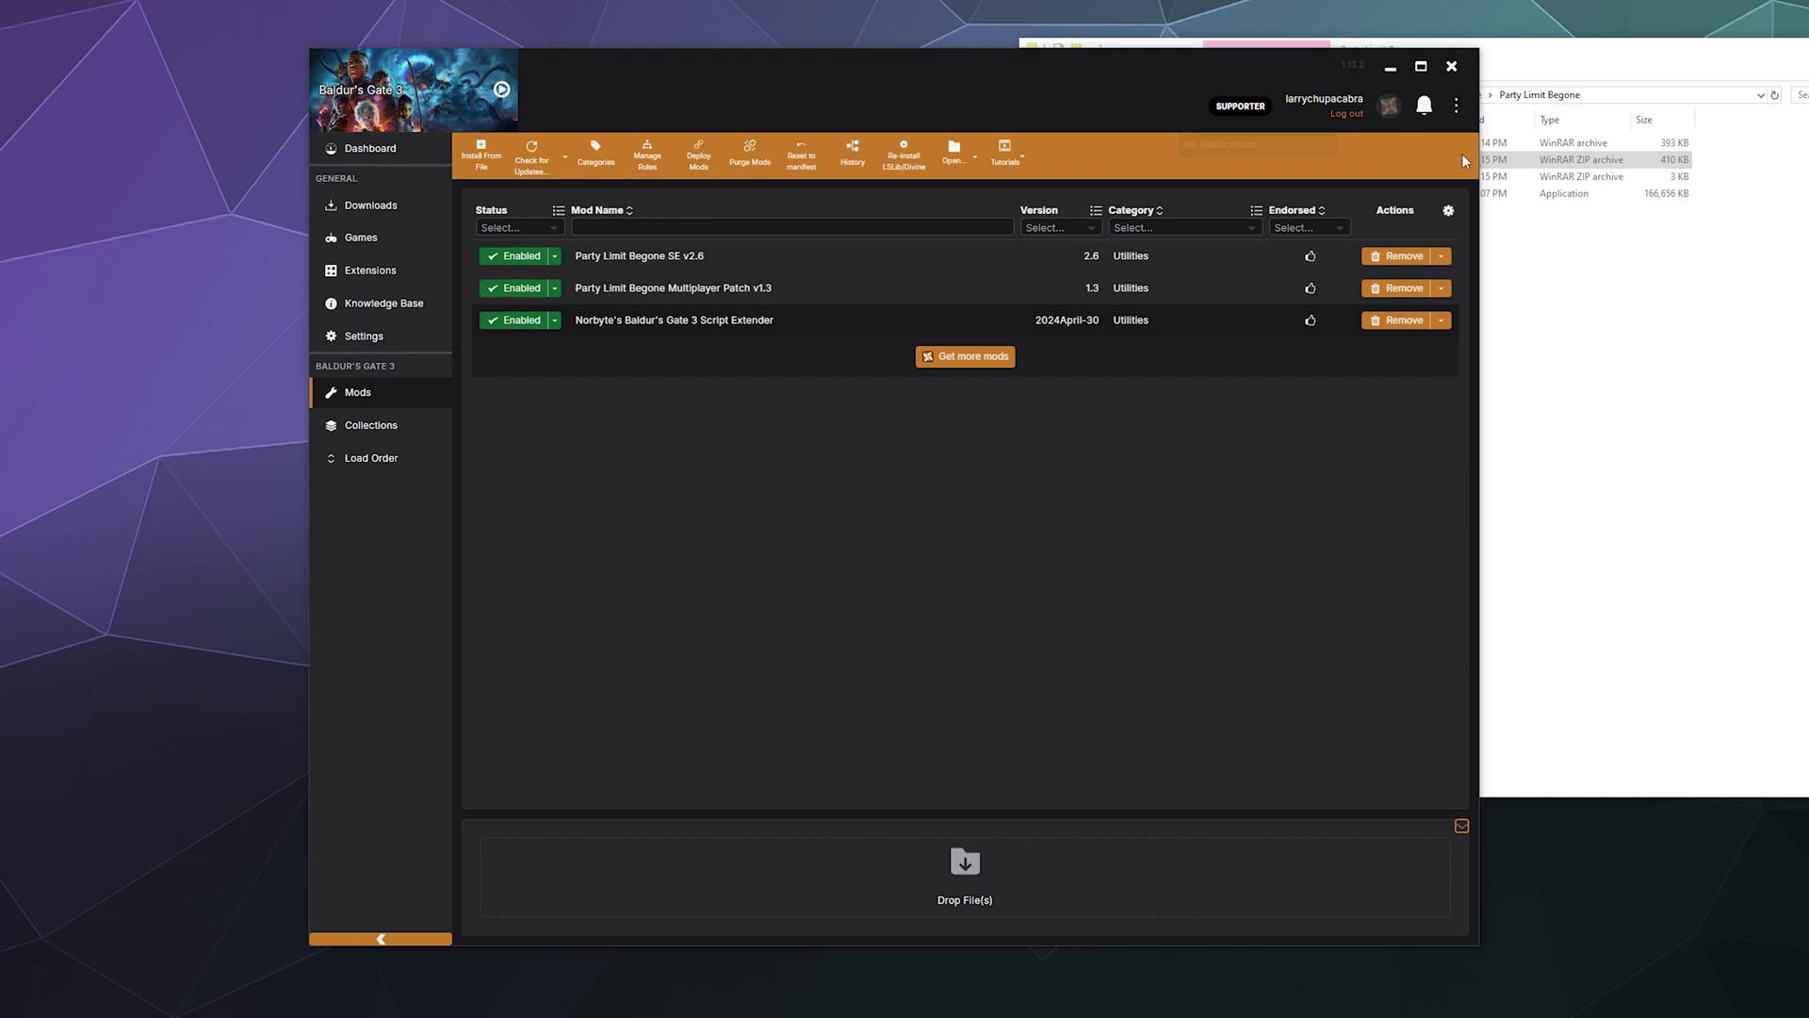
- Re-install LSLib/Divine Tool by downloading it through Vortex, replacing the existing mod
click(895, 170)
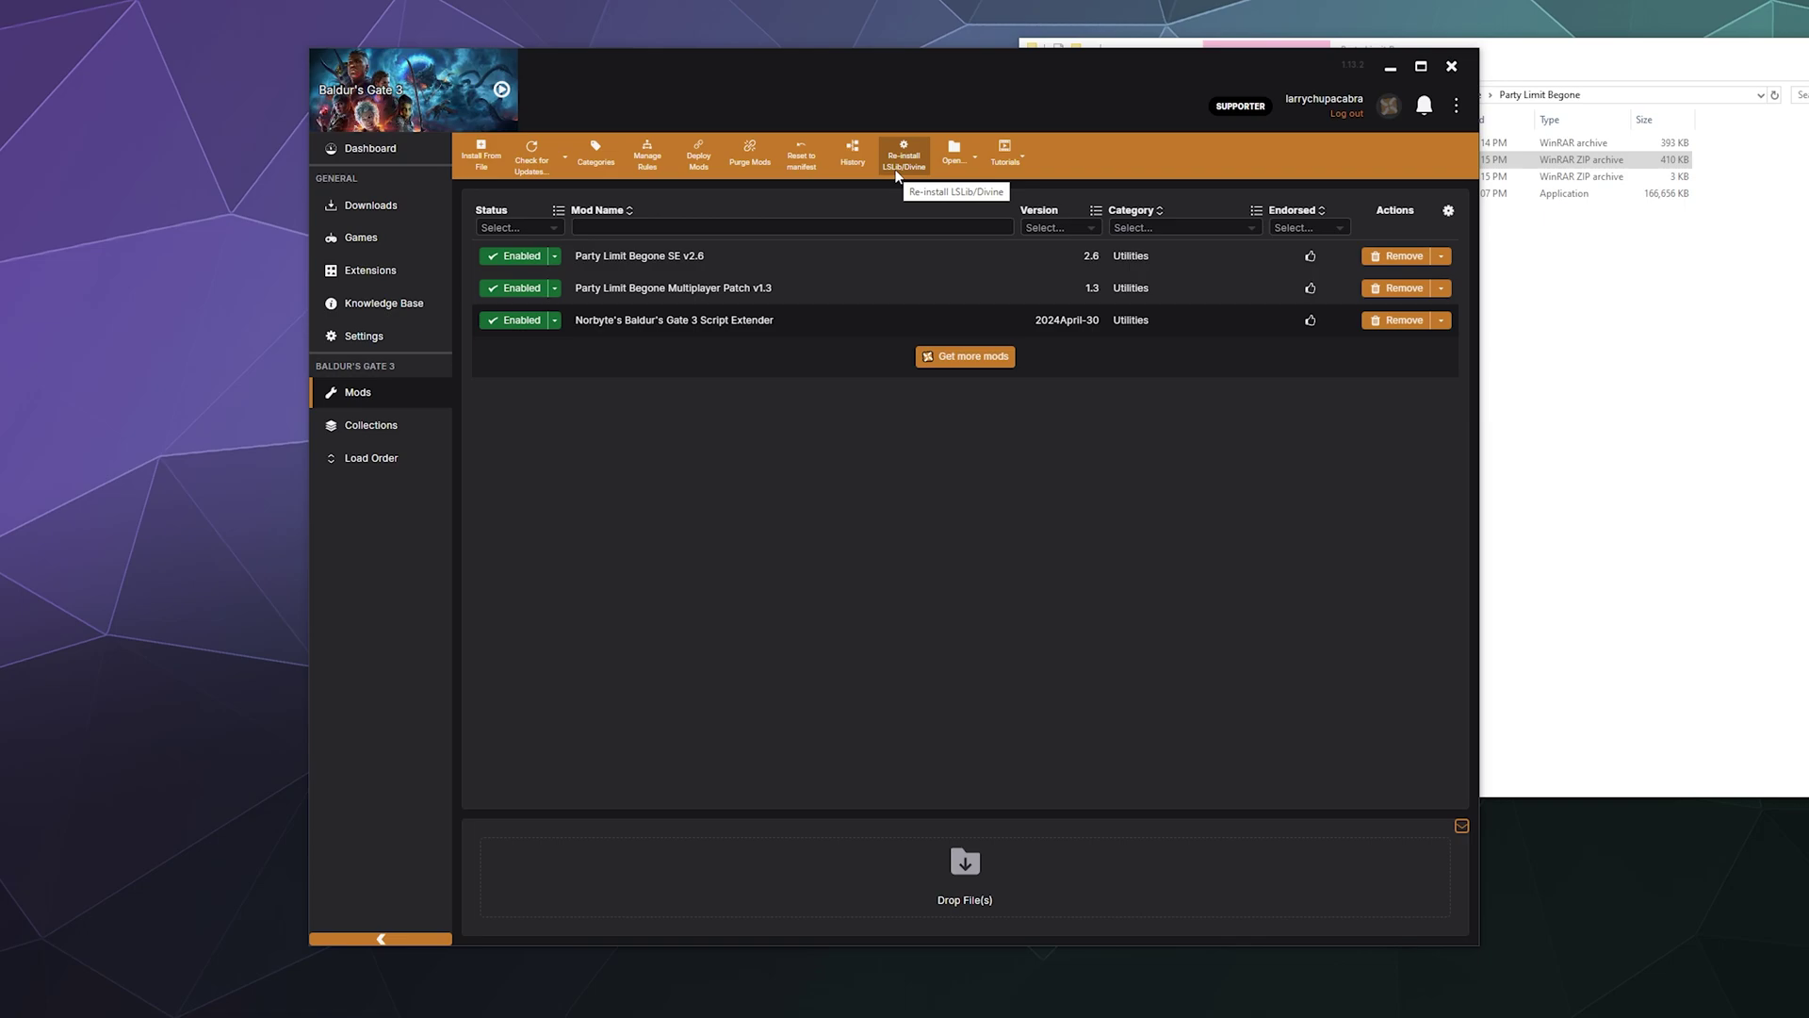
click(896, 174)
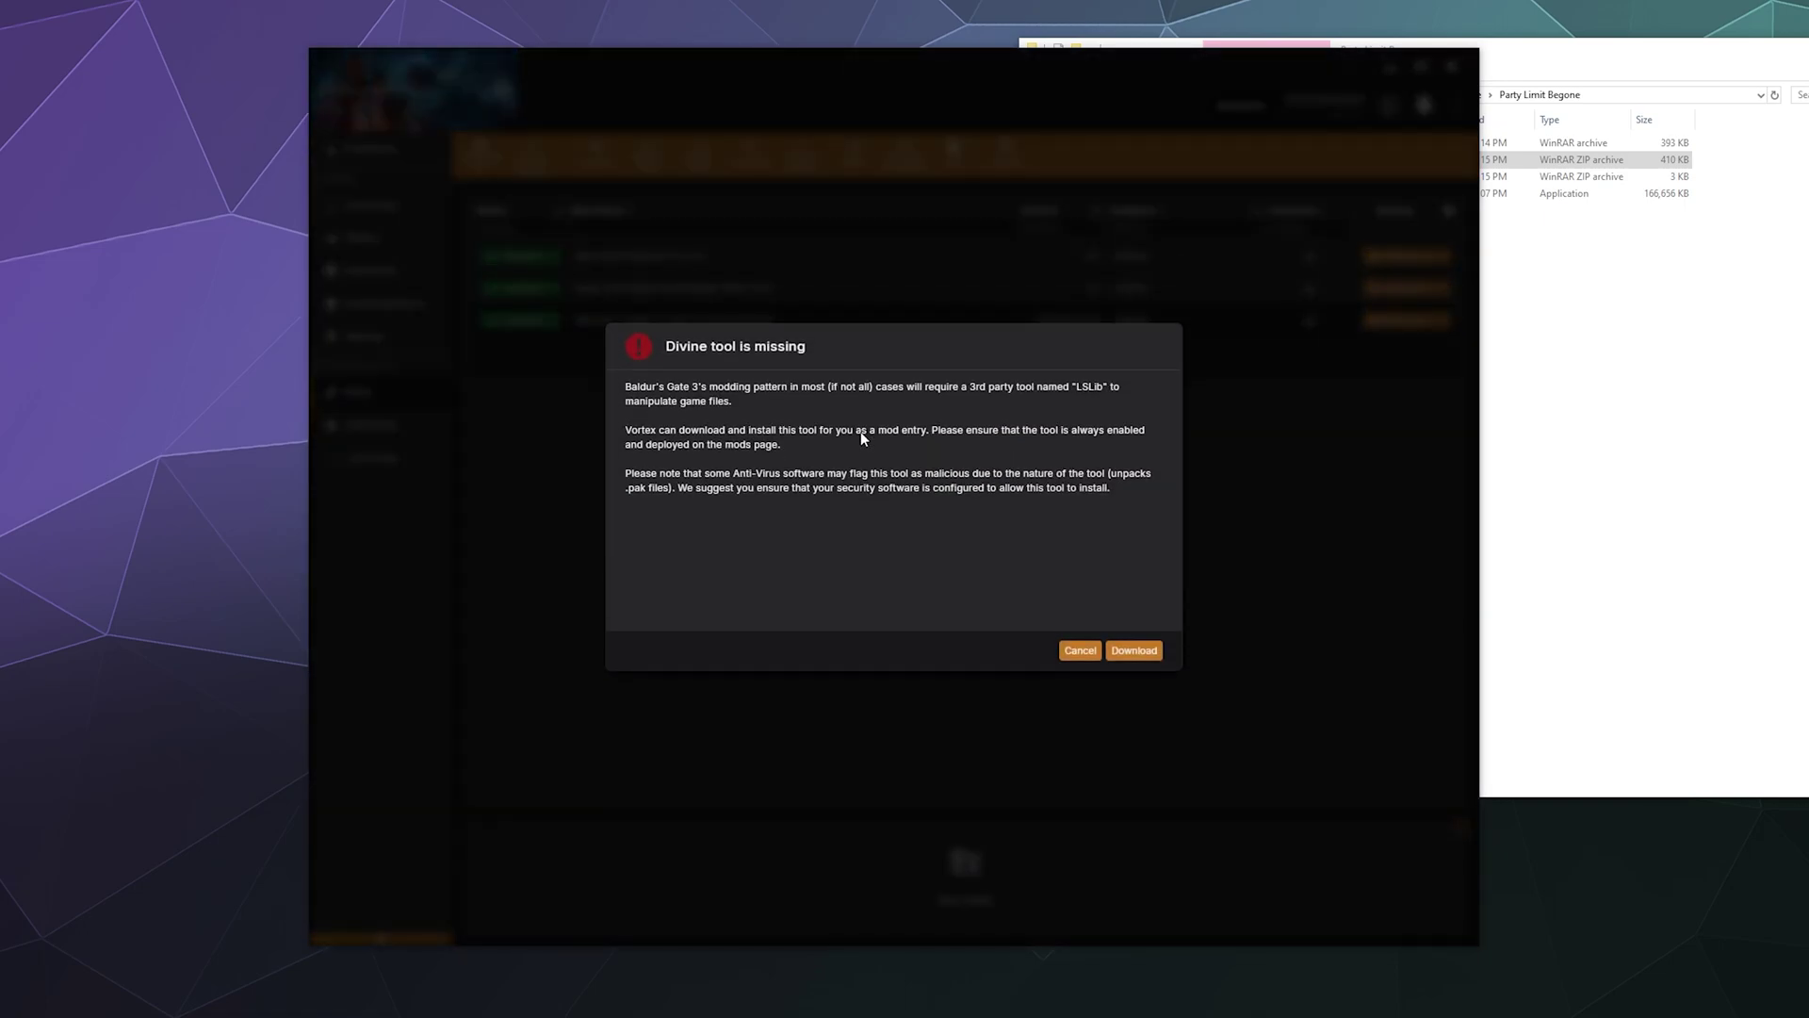
click(1130, 648)
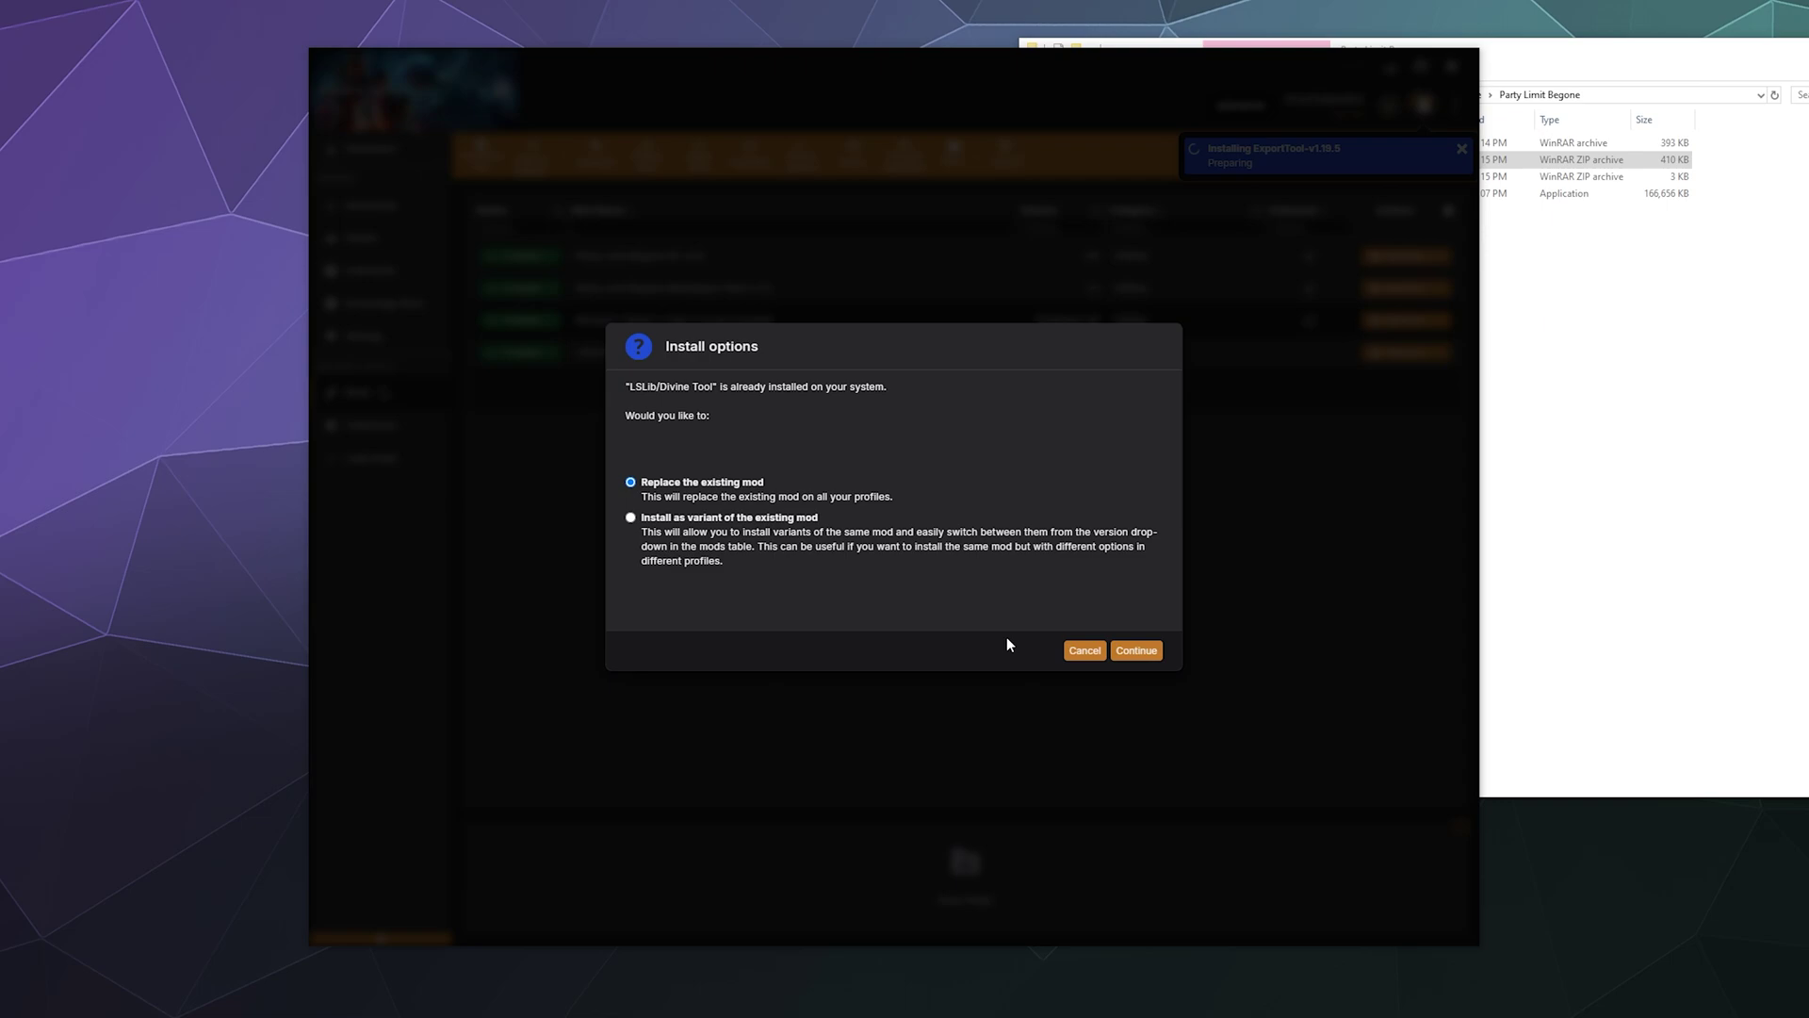
click(1140, 651)
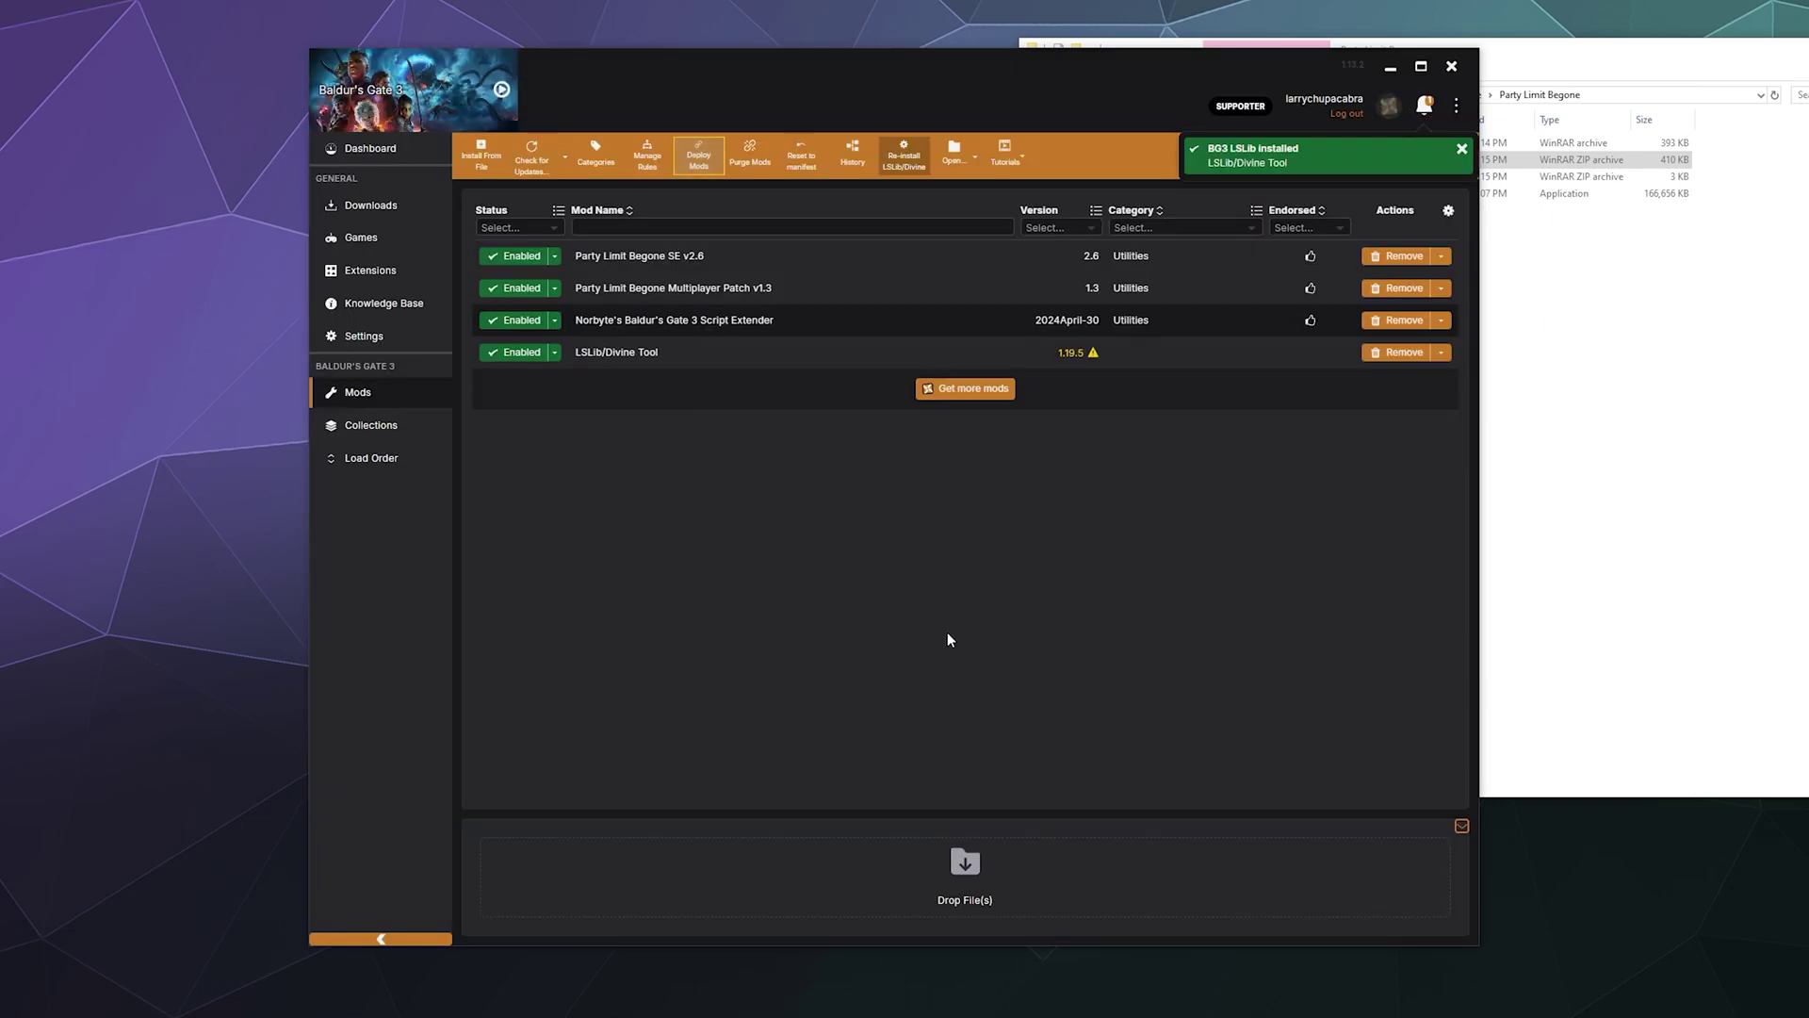
- Set the LSLib/Divine Tool mod's source to User-Generated and close its details
mouse_move(1094, 356)
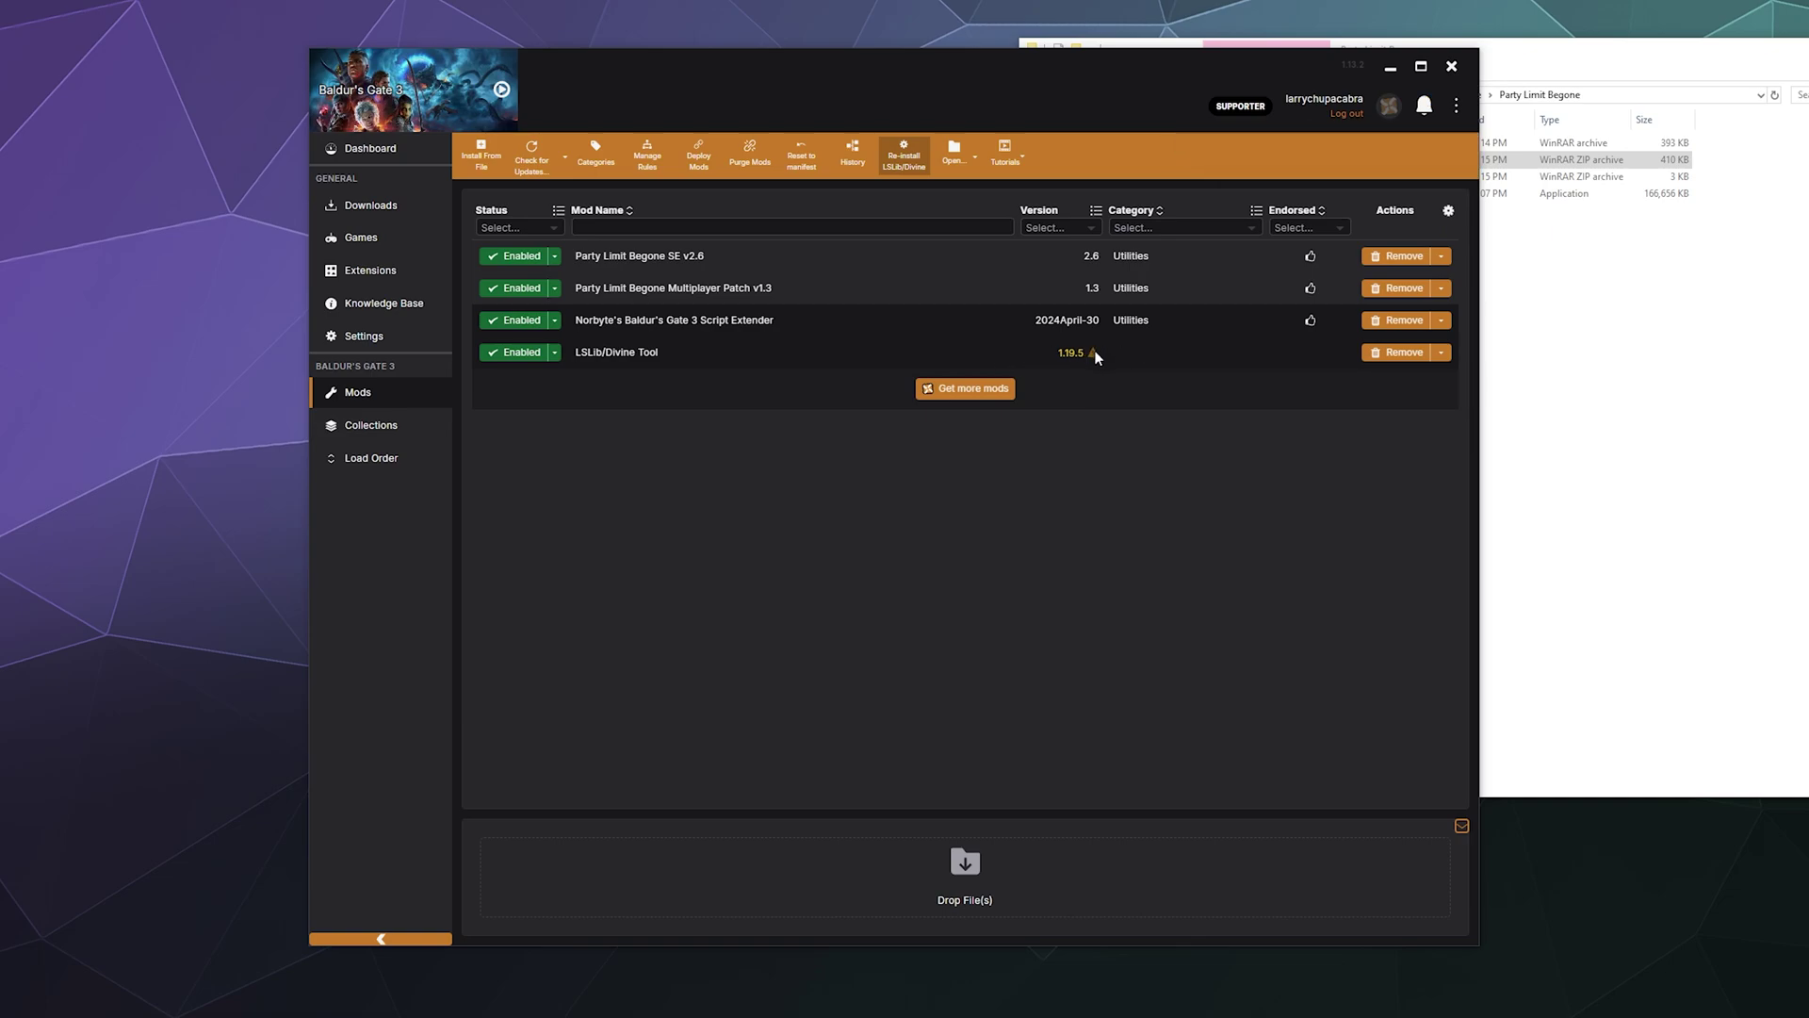
click(1005, 356)
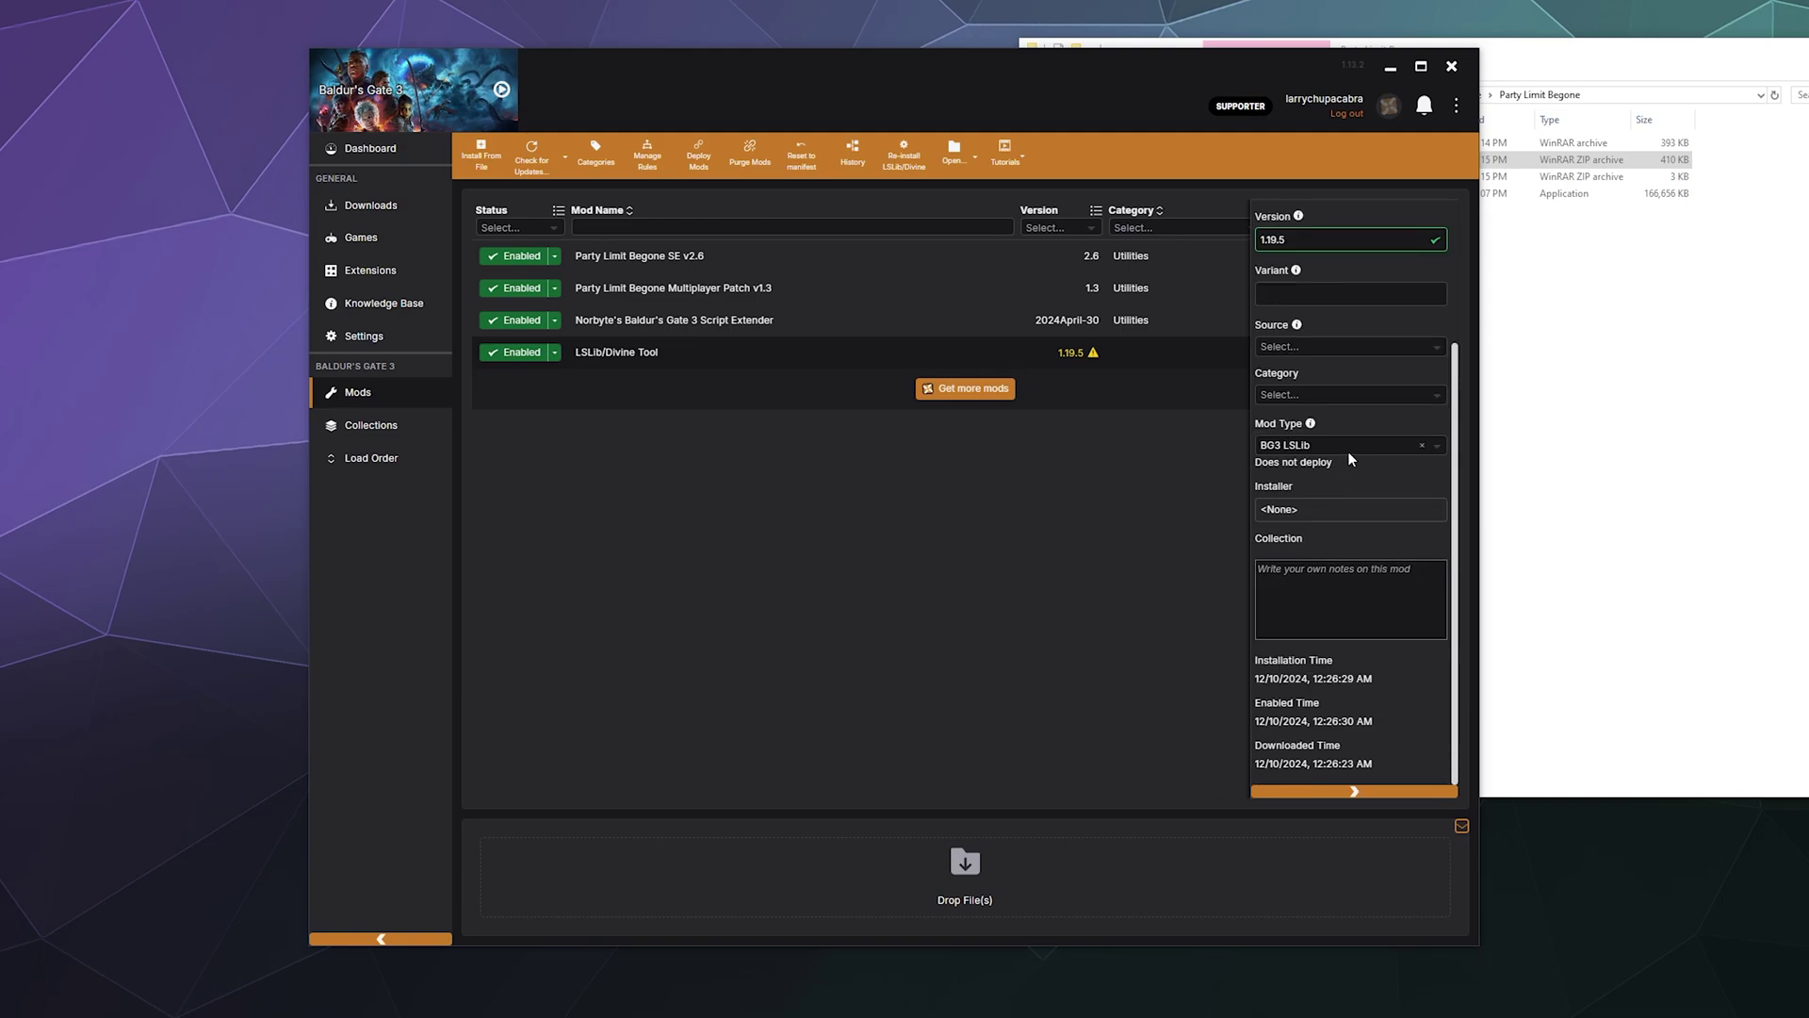
click(1259, 346)
click(1258, 347)
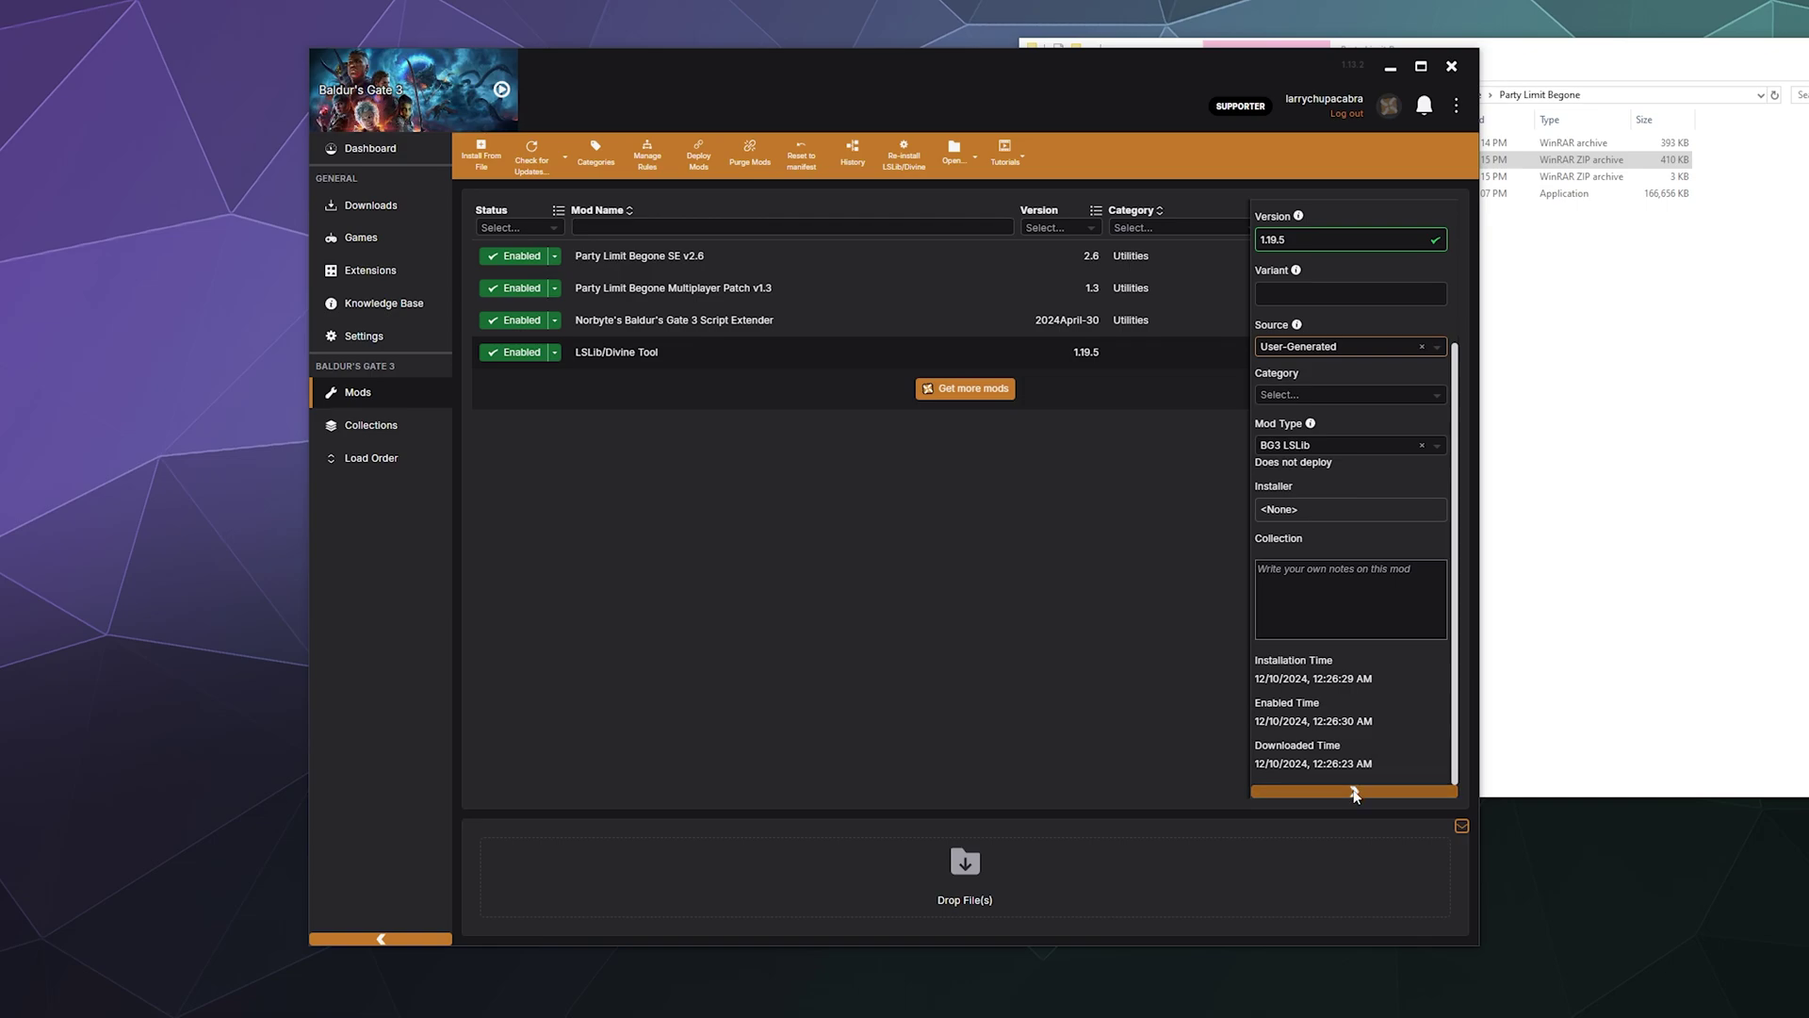
click(1354, 790)
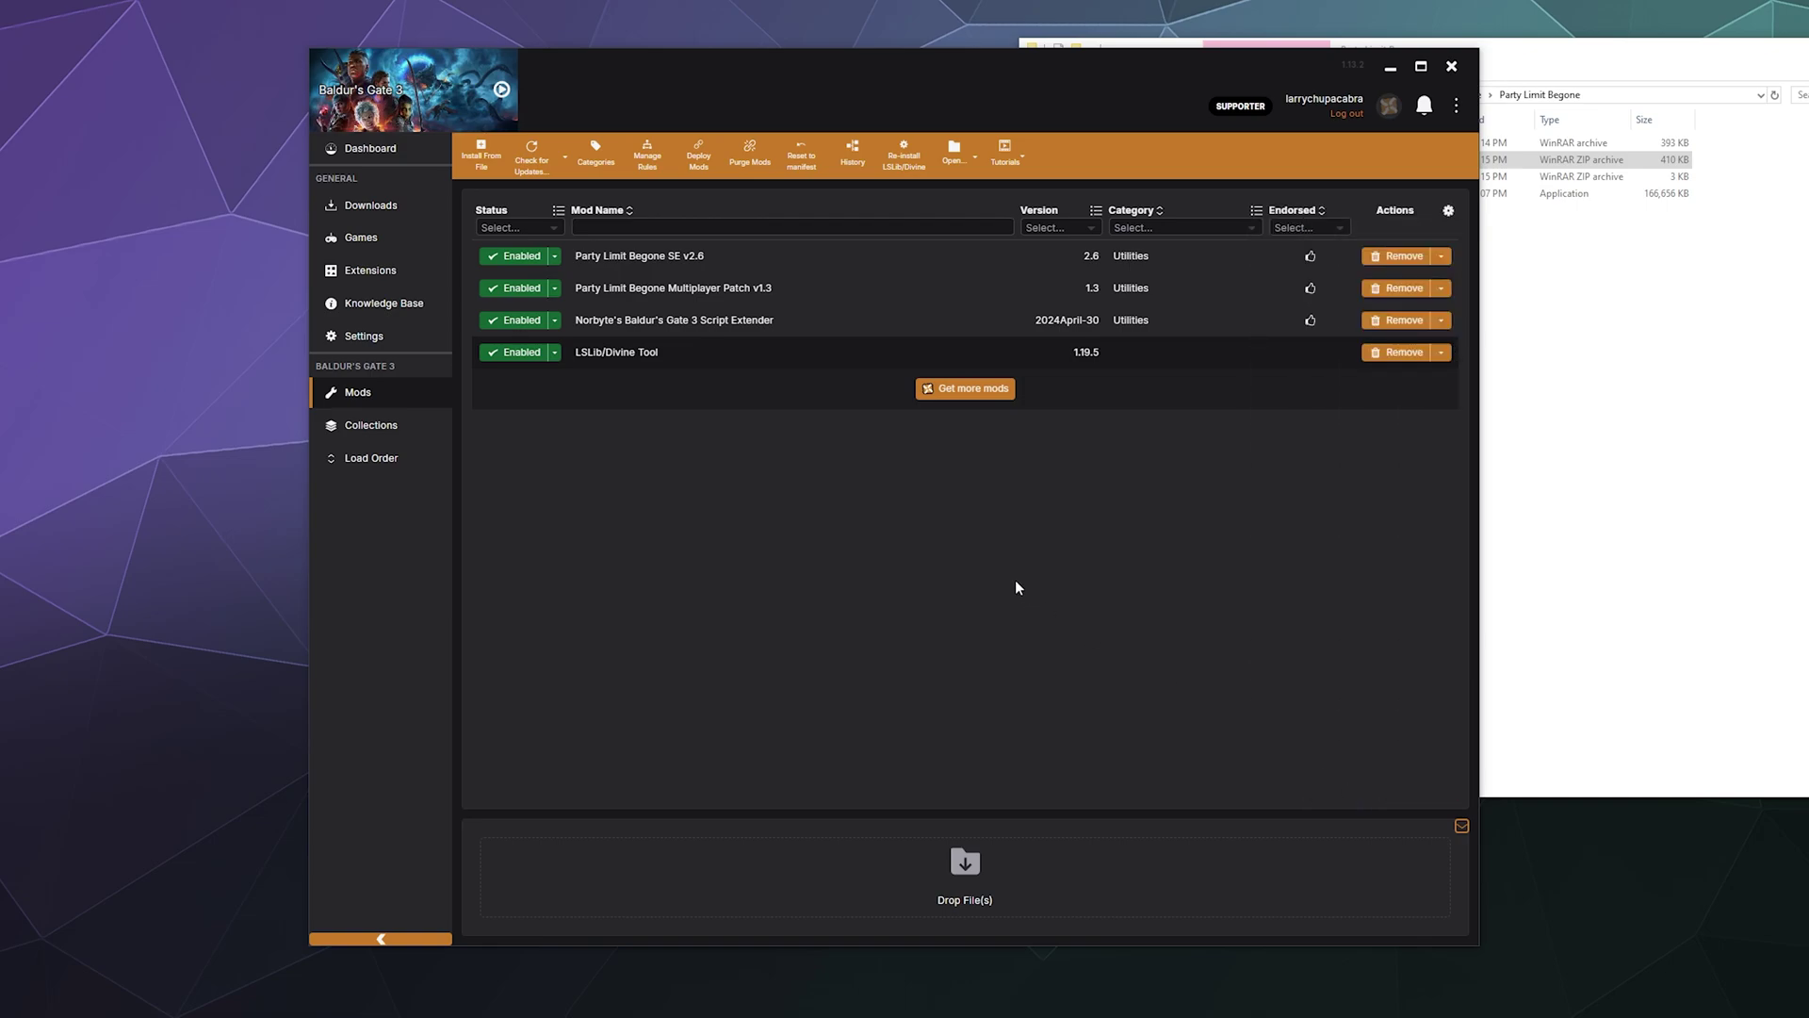